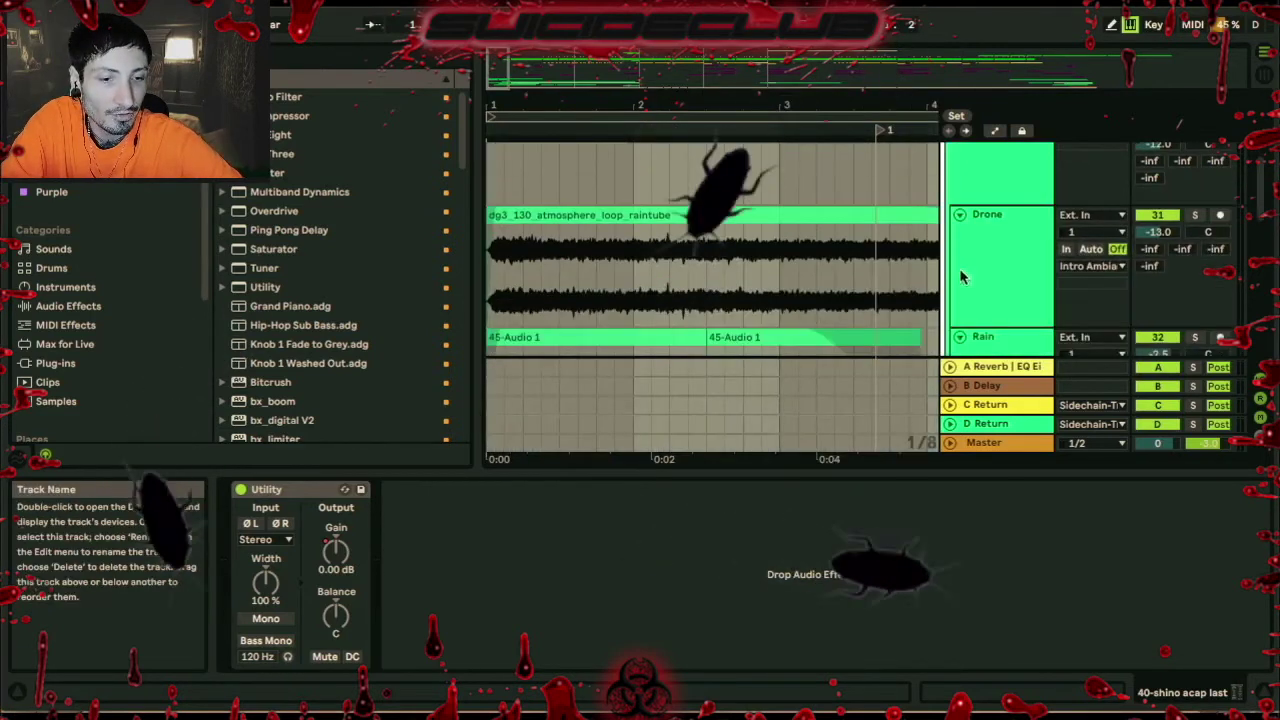
Solo the Drone track and play its atmosphere loop from the start of the arrangement
click(1020, 229)
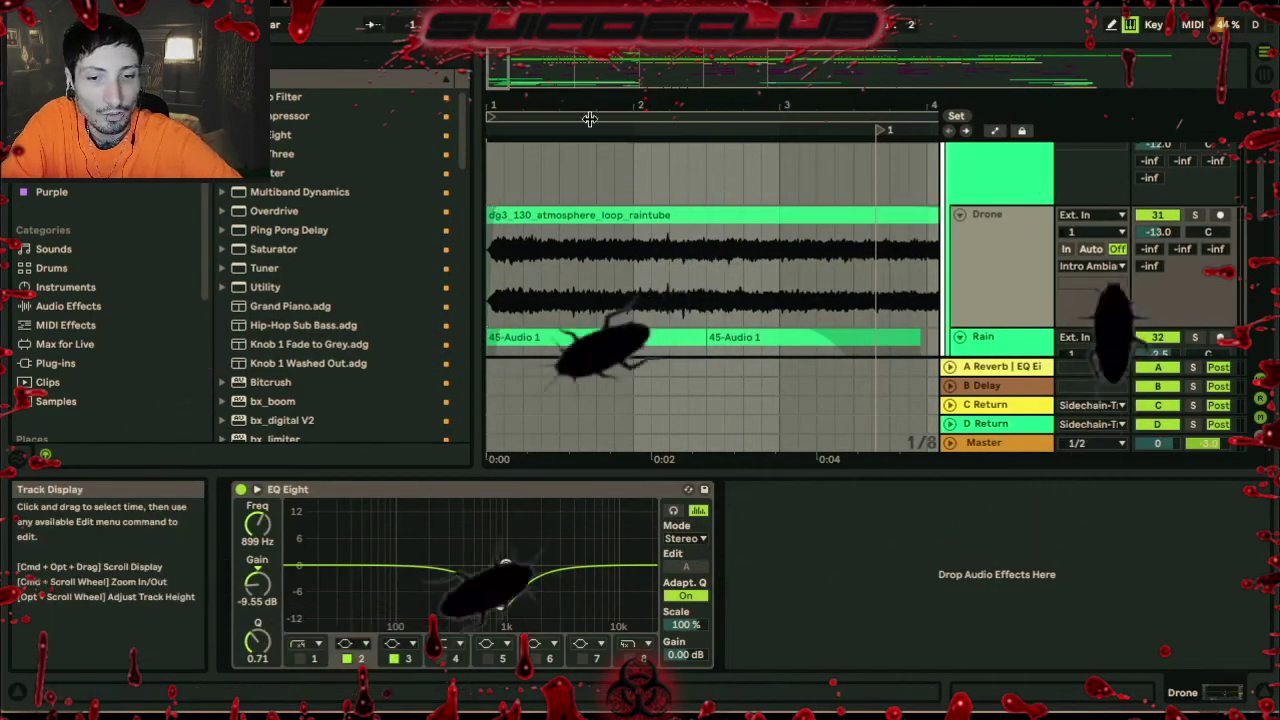
scroll(609, 217, down, 1)
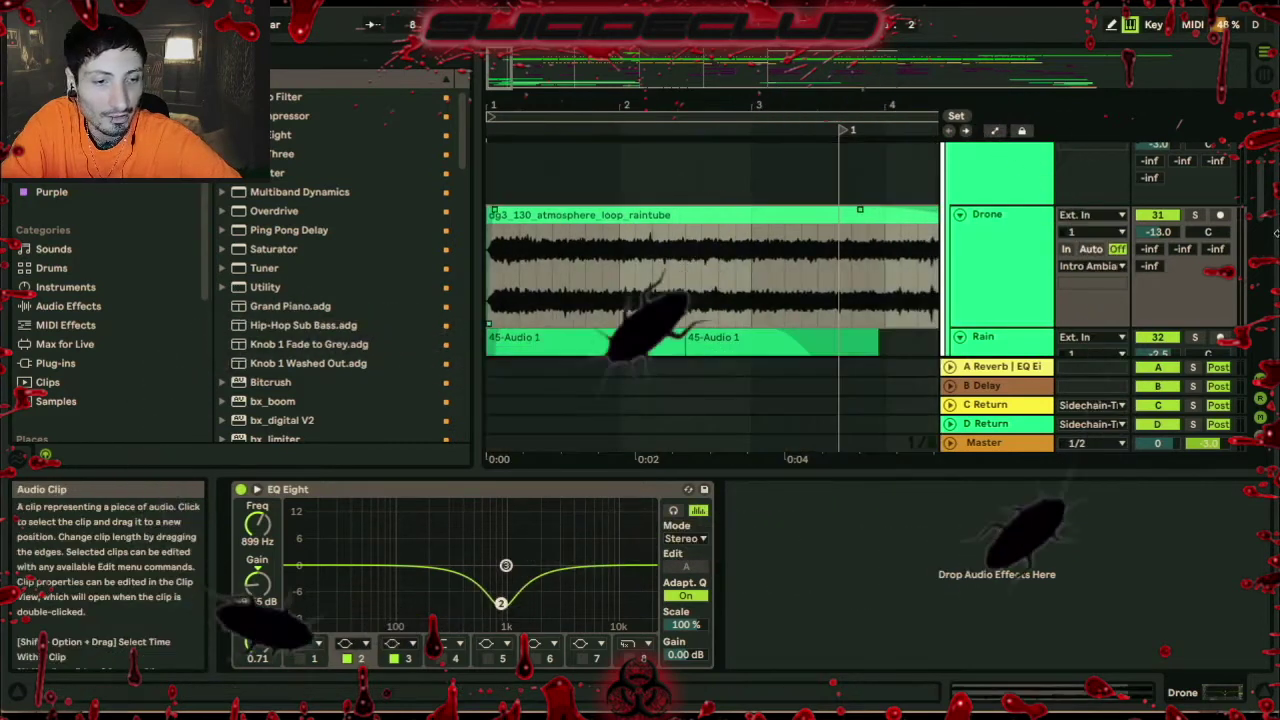
click(1015, 230)
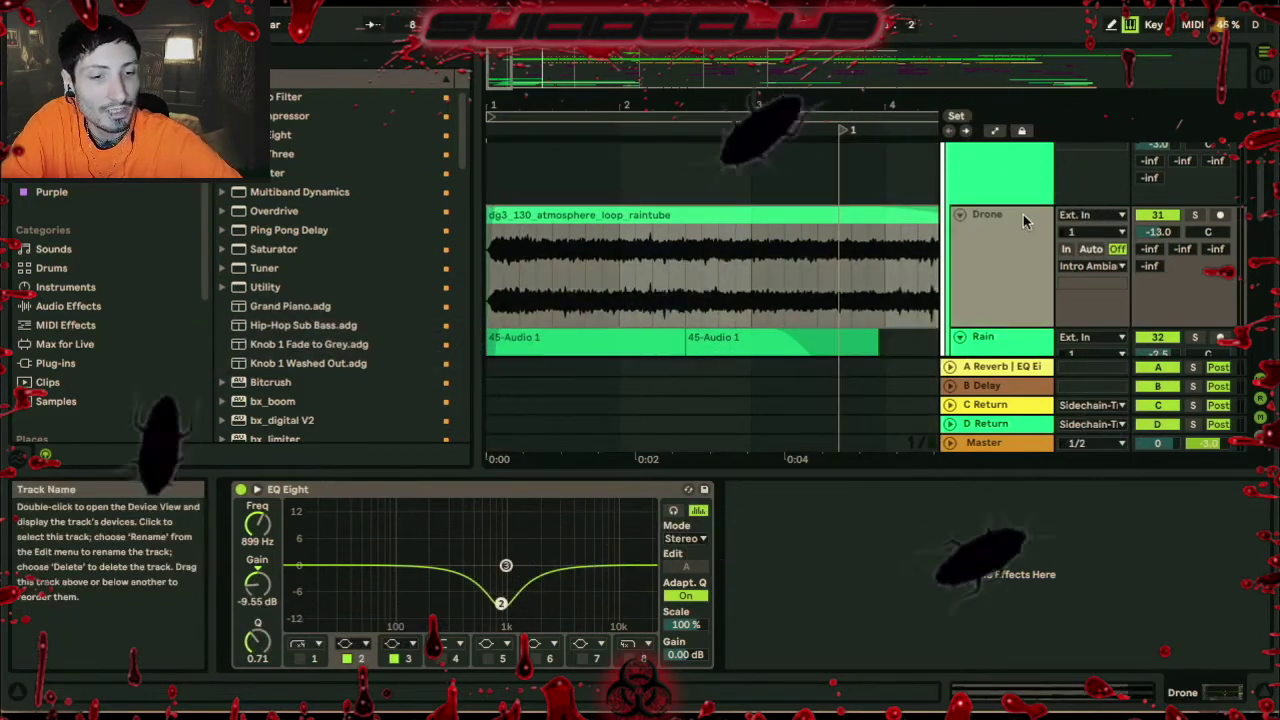
drag(594, 102, 600, 66)
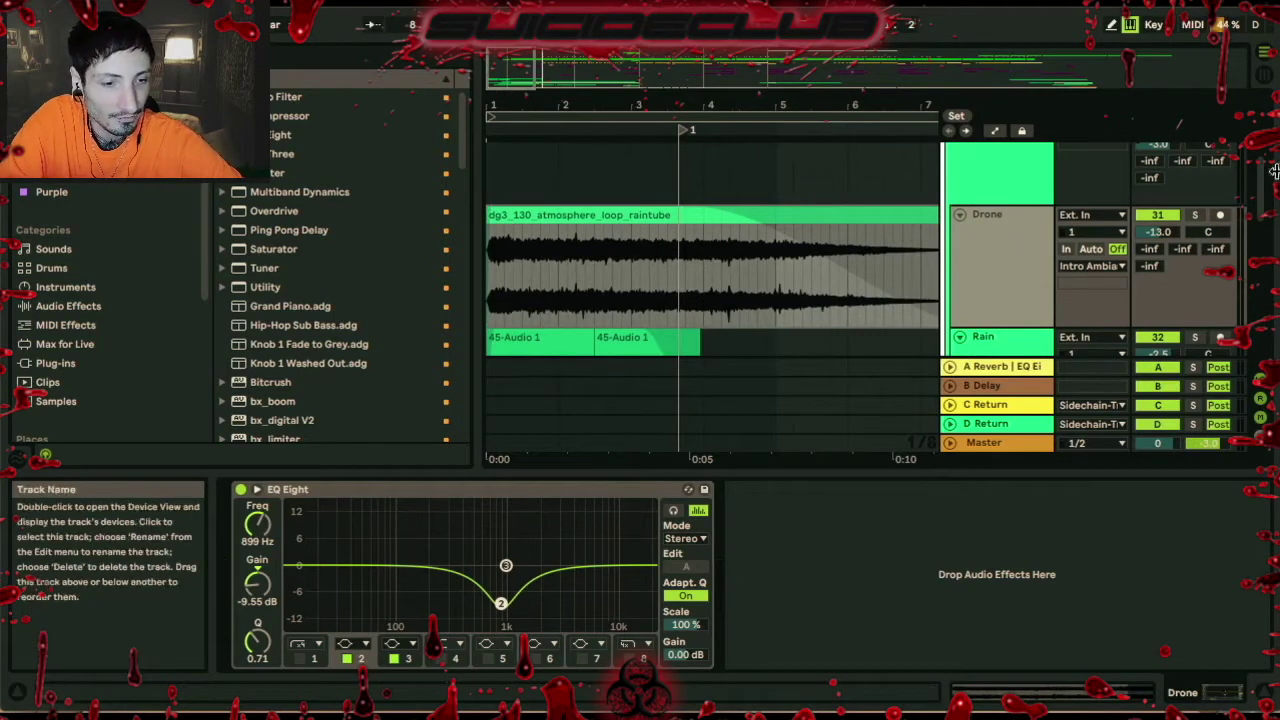
click(1195, 217)
key(space)
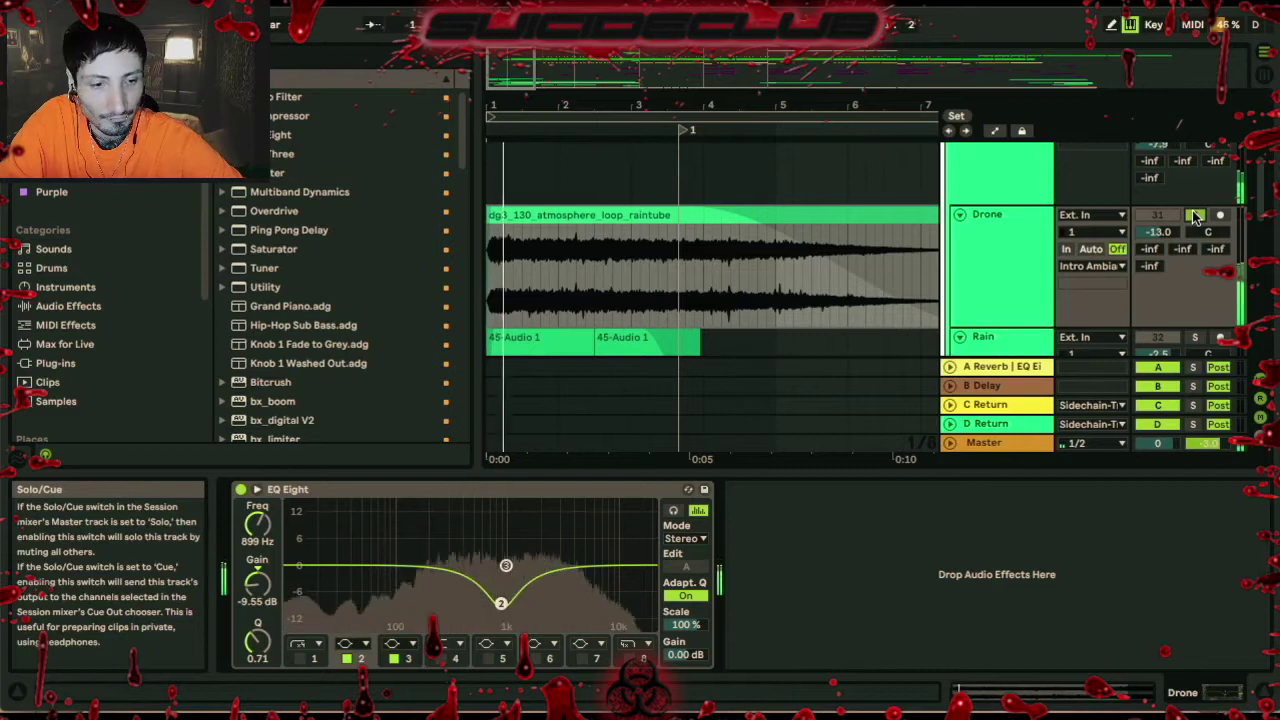
mouse_move(762, 104)
mouse_down()
mouse_move(764, 82)
mouse_move(768, 103)
mouse_up()
scroll(779, 210, down, 2)
key(space)
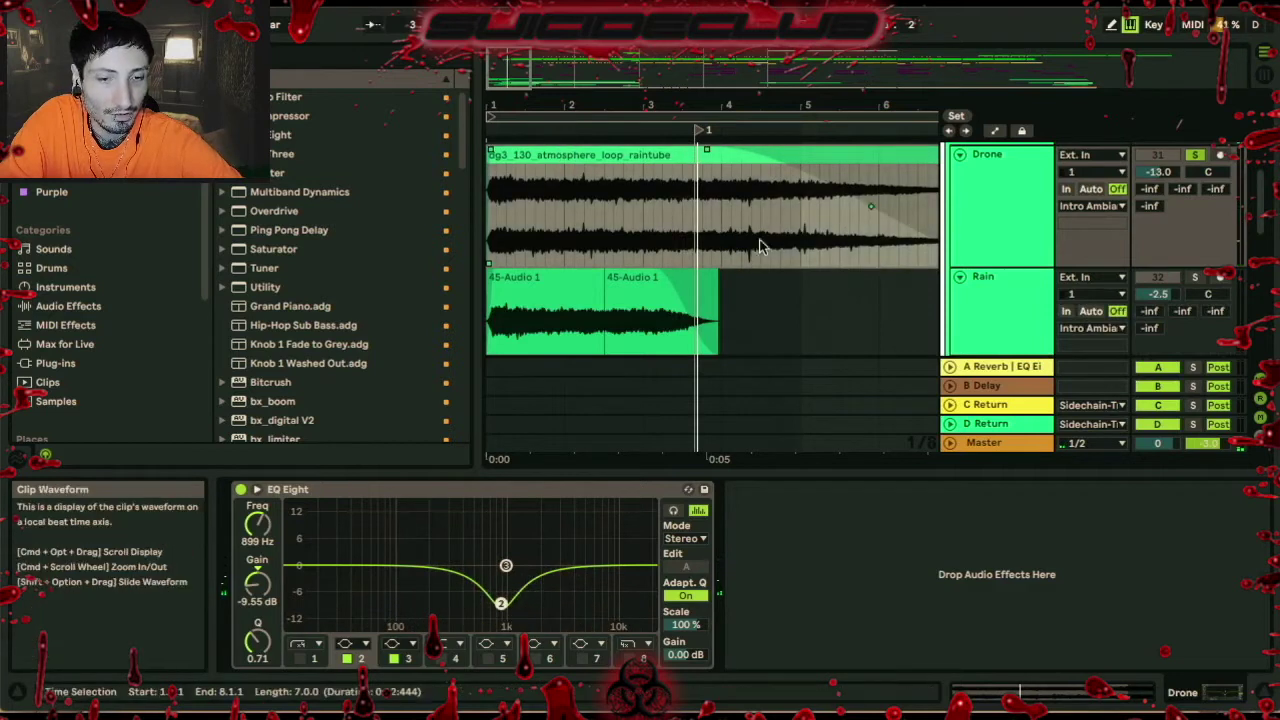
Solo the Rain track and play its clips to audition them with its EQ Eight and Utility devices shown
click(989, 298)
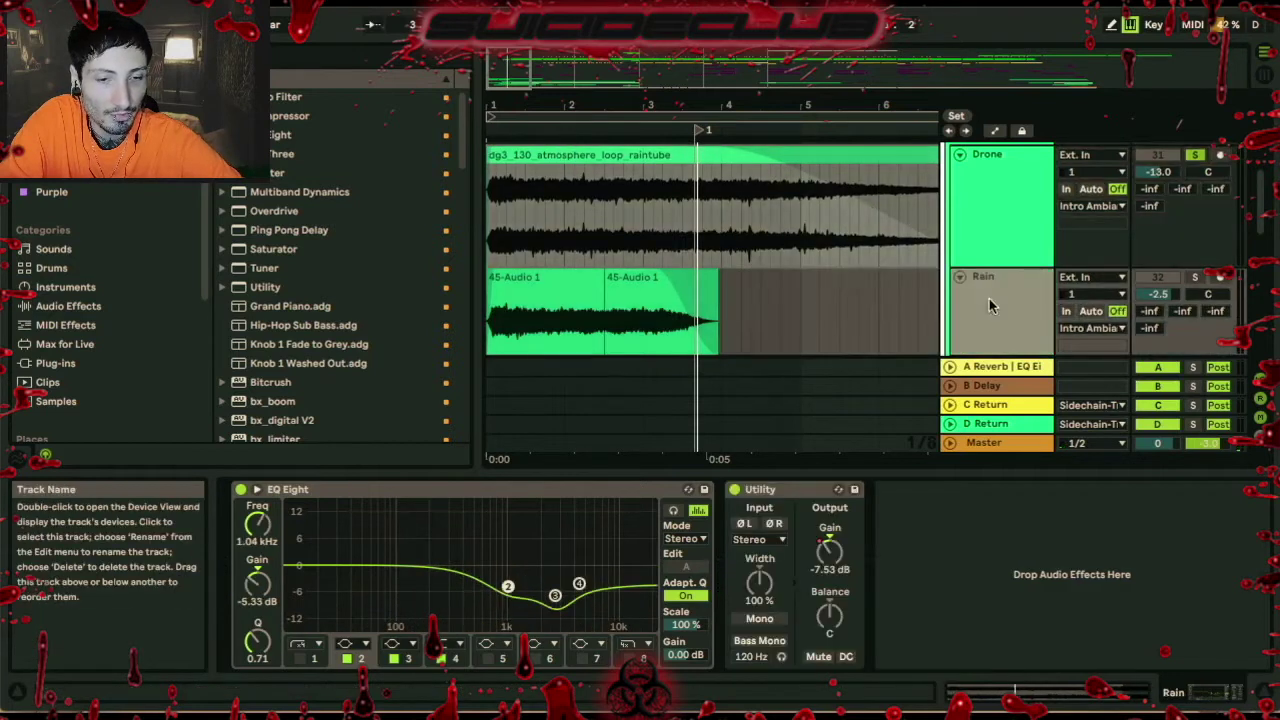
click(1195, 277)
key(space)
scroll(675, 285, down, 2)
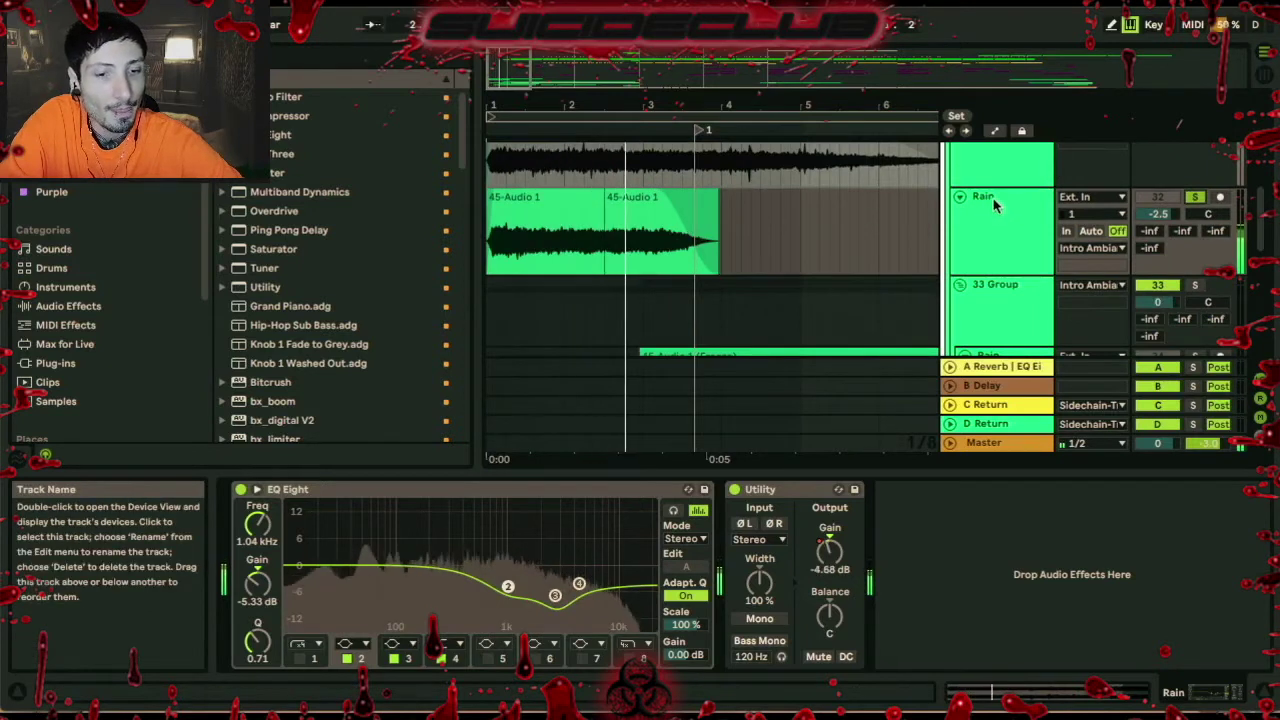
Solo the Vynil Noise track and play its clip from position 3.3.3
scroll(700, 220, down, 5)
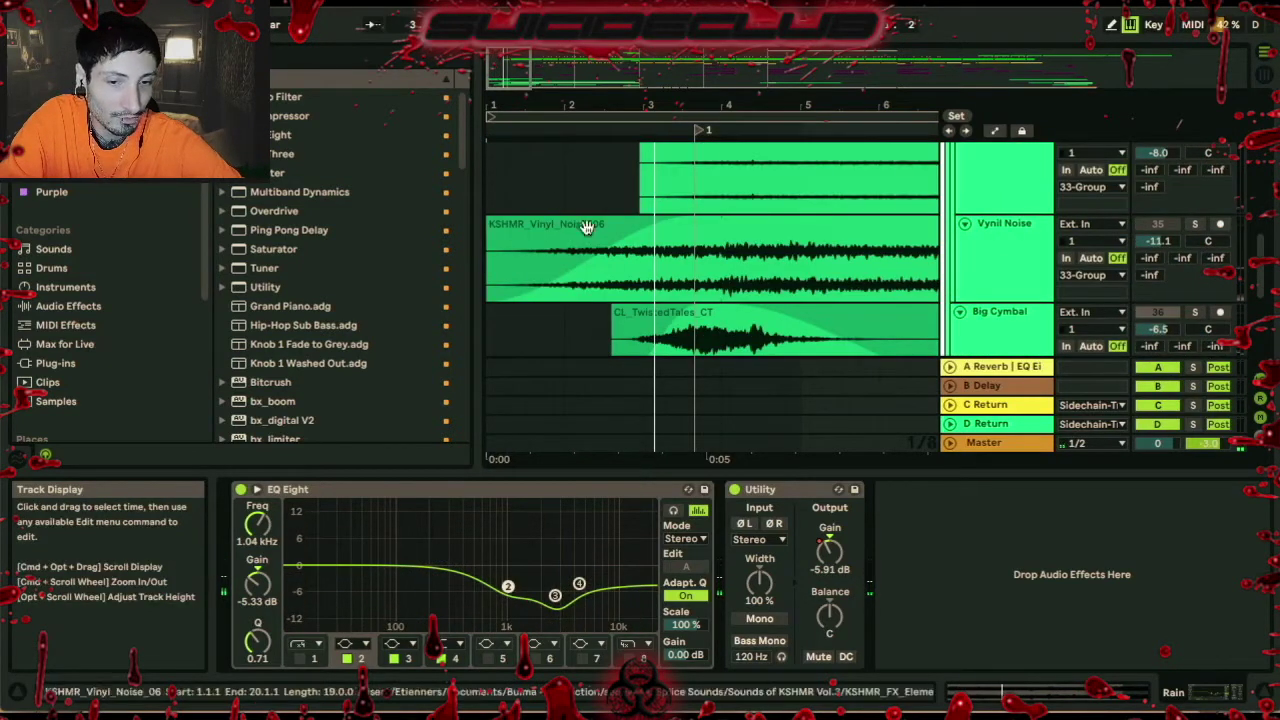
click(1004, 223)
click(1193, 228)
click(690, 265)
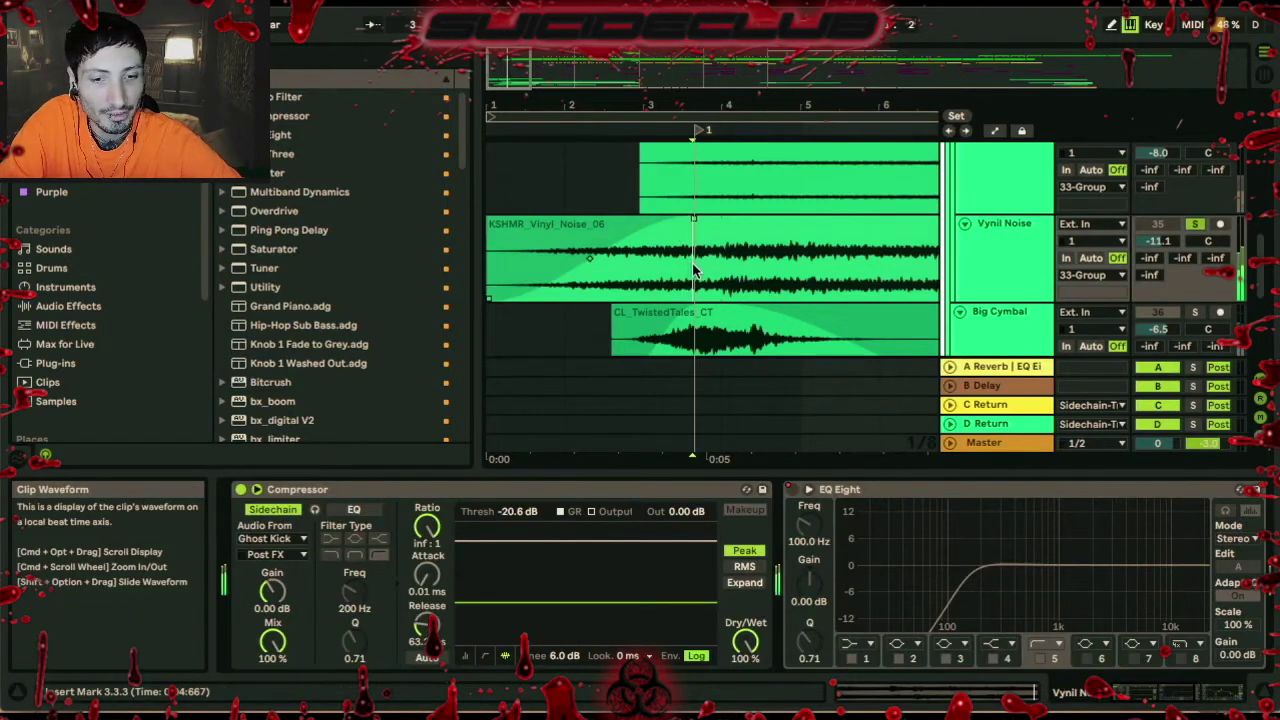
scroll(697, 266, down, 3)
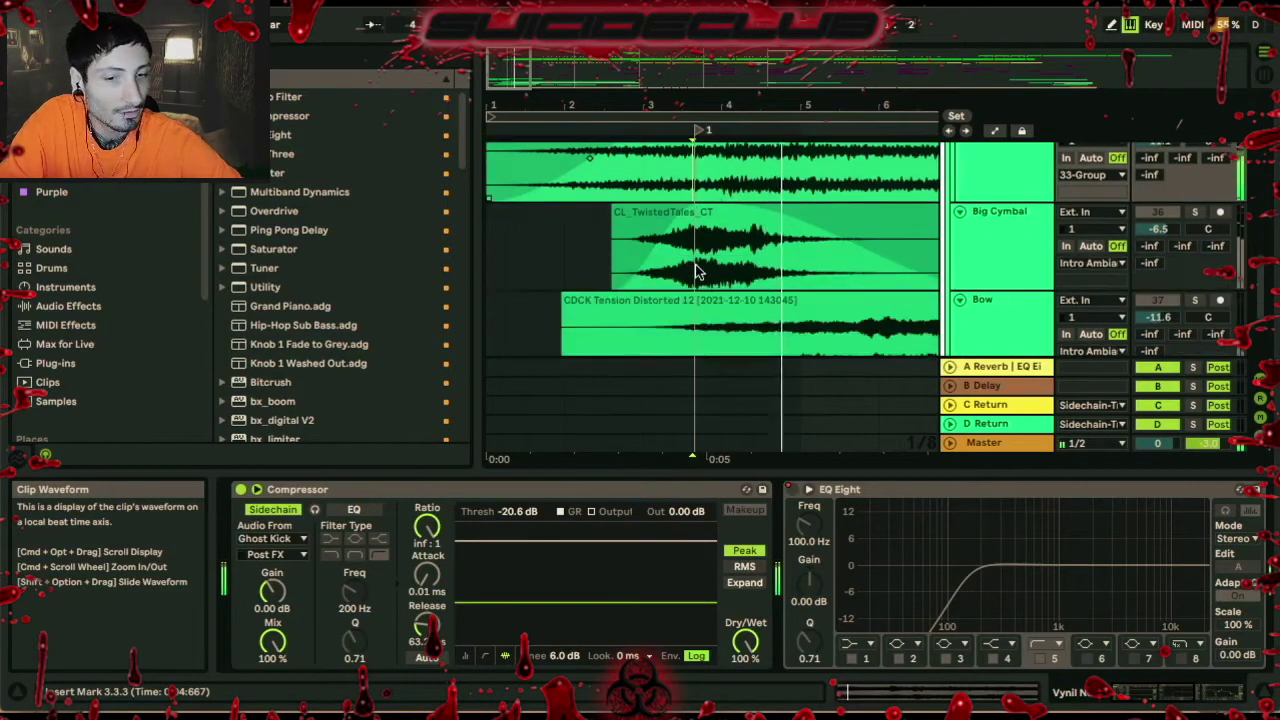
Turn off the solo and play the full intro from the beginning, following the Big Cymbal and Bow clips
drag(680, 112, 680, 76)
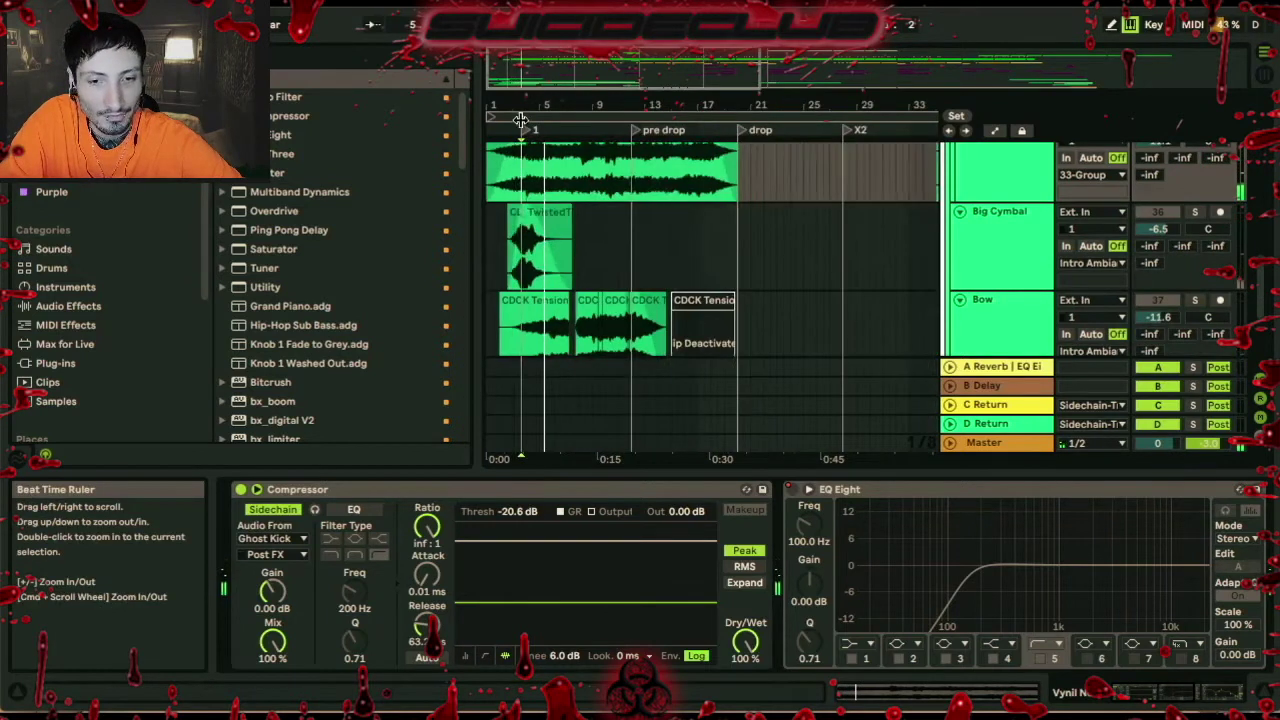
scroll(680, 260, down, 3)
double_click(519, 24)
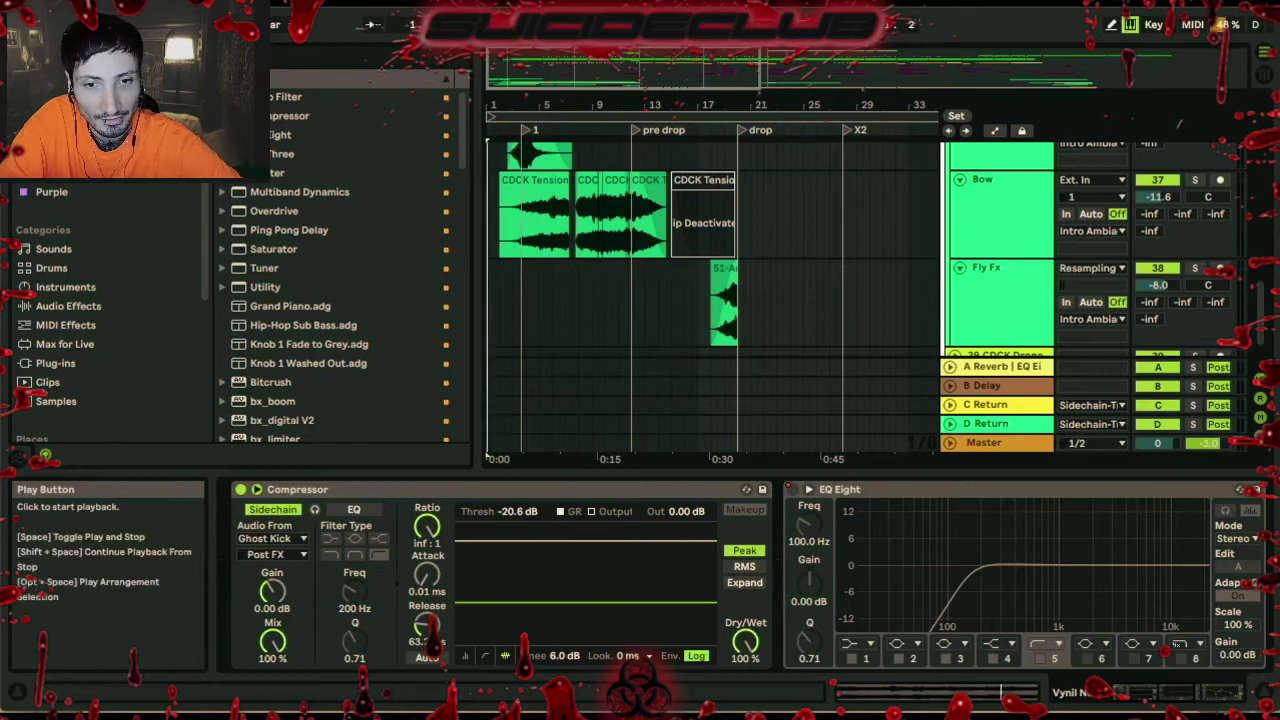
drag(535, 104, 535, 122)
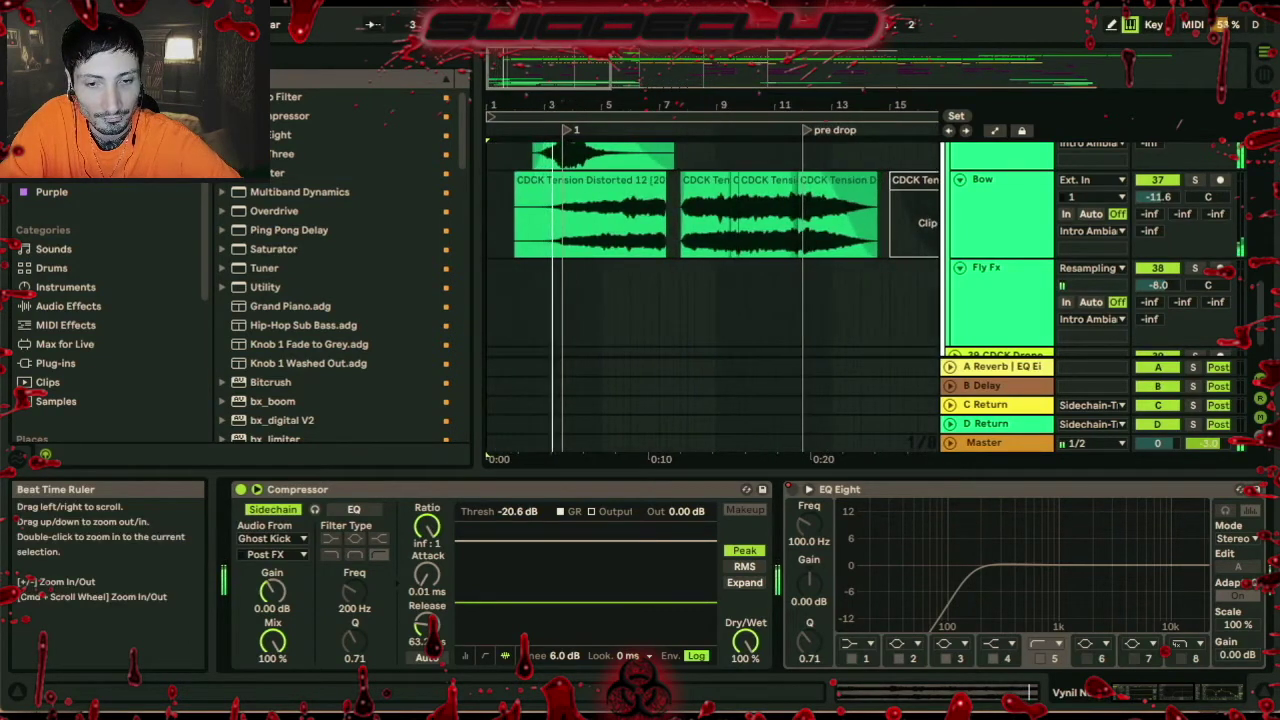
scroll(572, 308, up, 1)
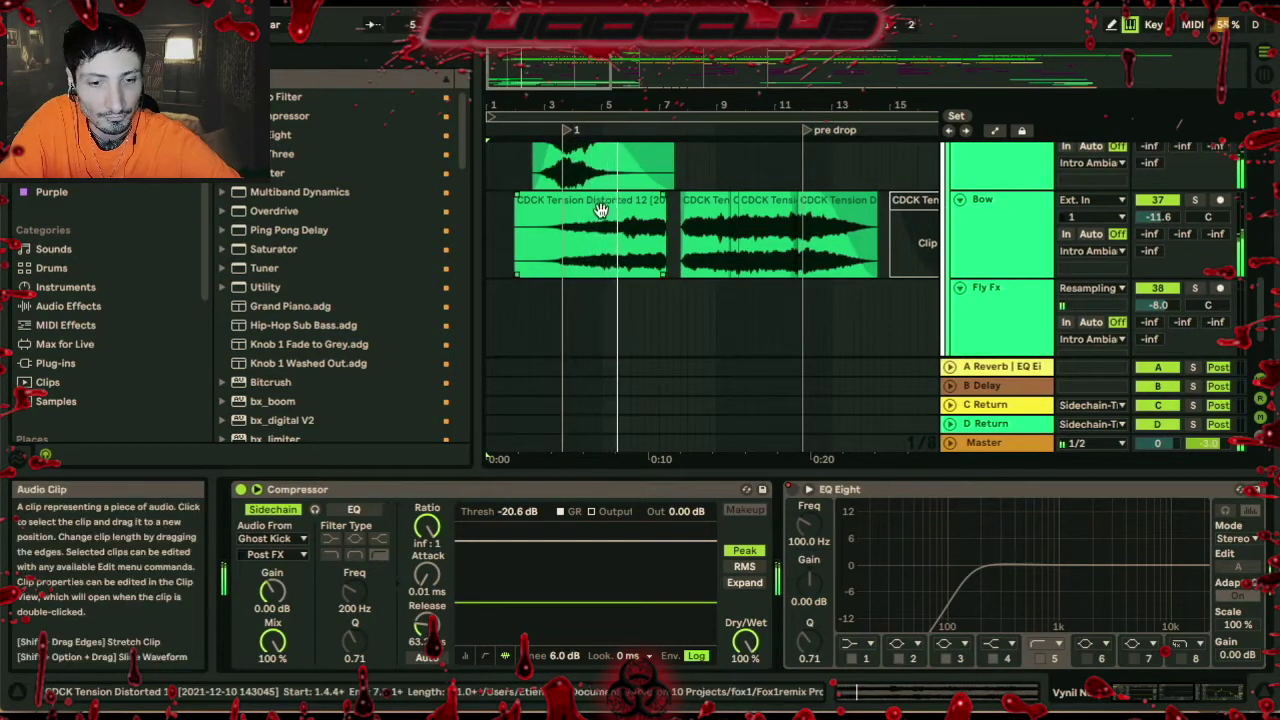
scroll(600, 210, up, 2)
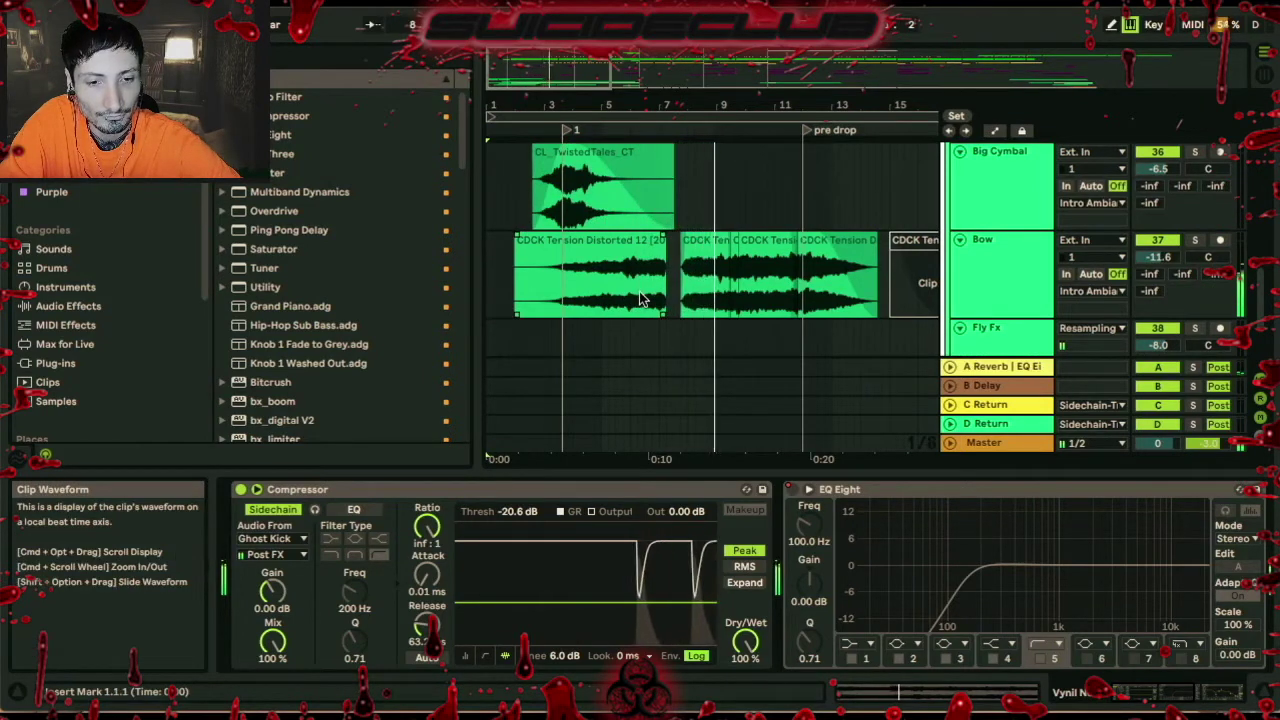
Solo the Bow track and audition its first CDCK Tension Distorted 12 clip from position 3.2.3
click(536, 243)
click(501, 280)
key(space)
click(555, 241)
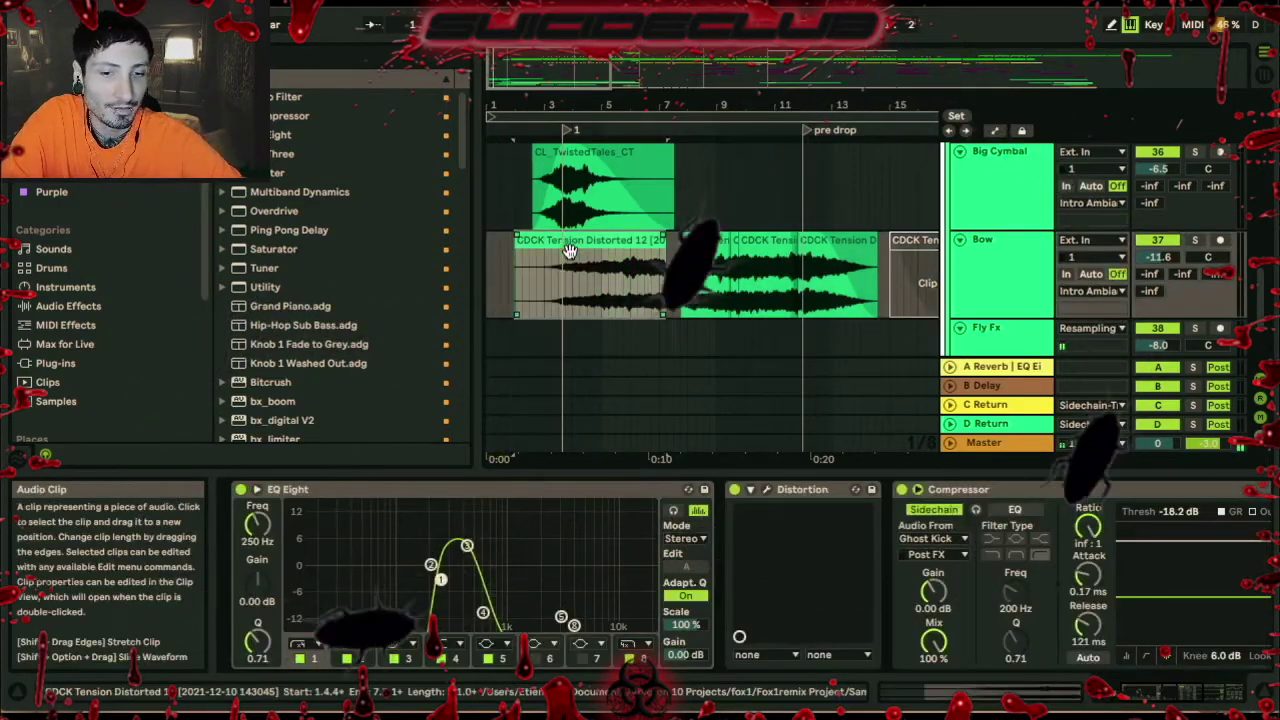
click(1194, 240)
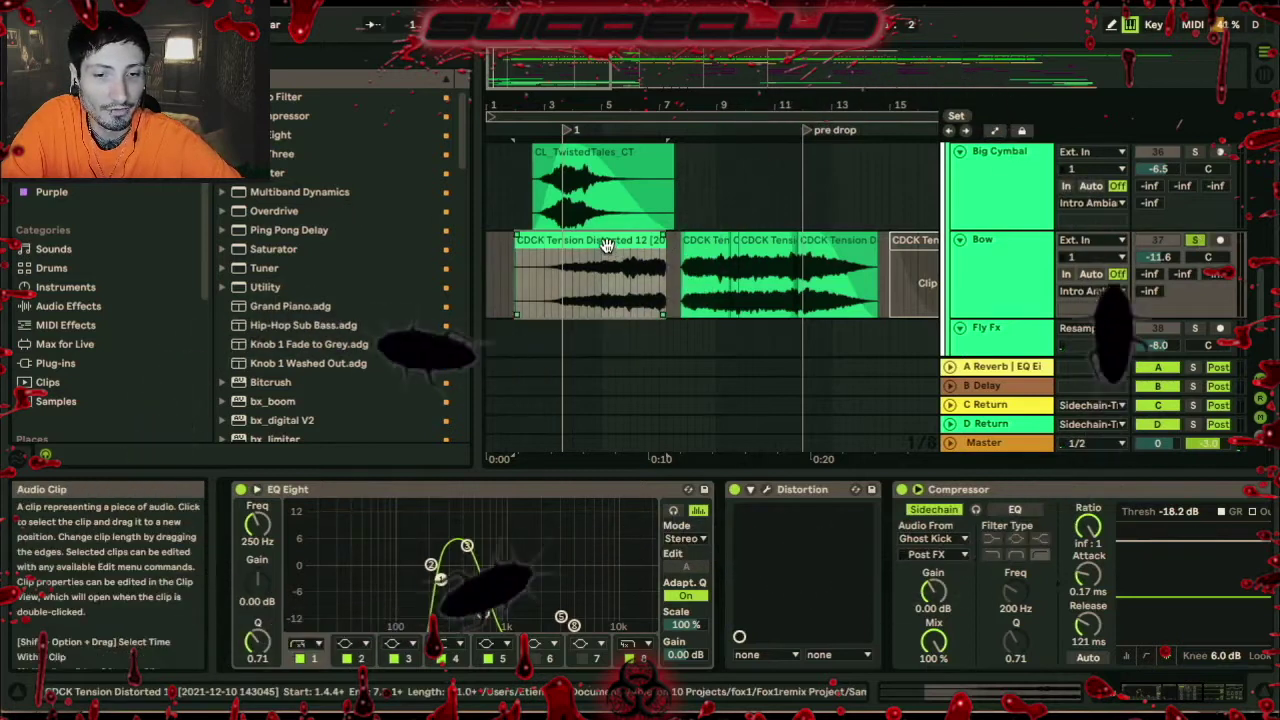
click(540, 285)
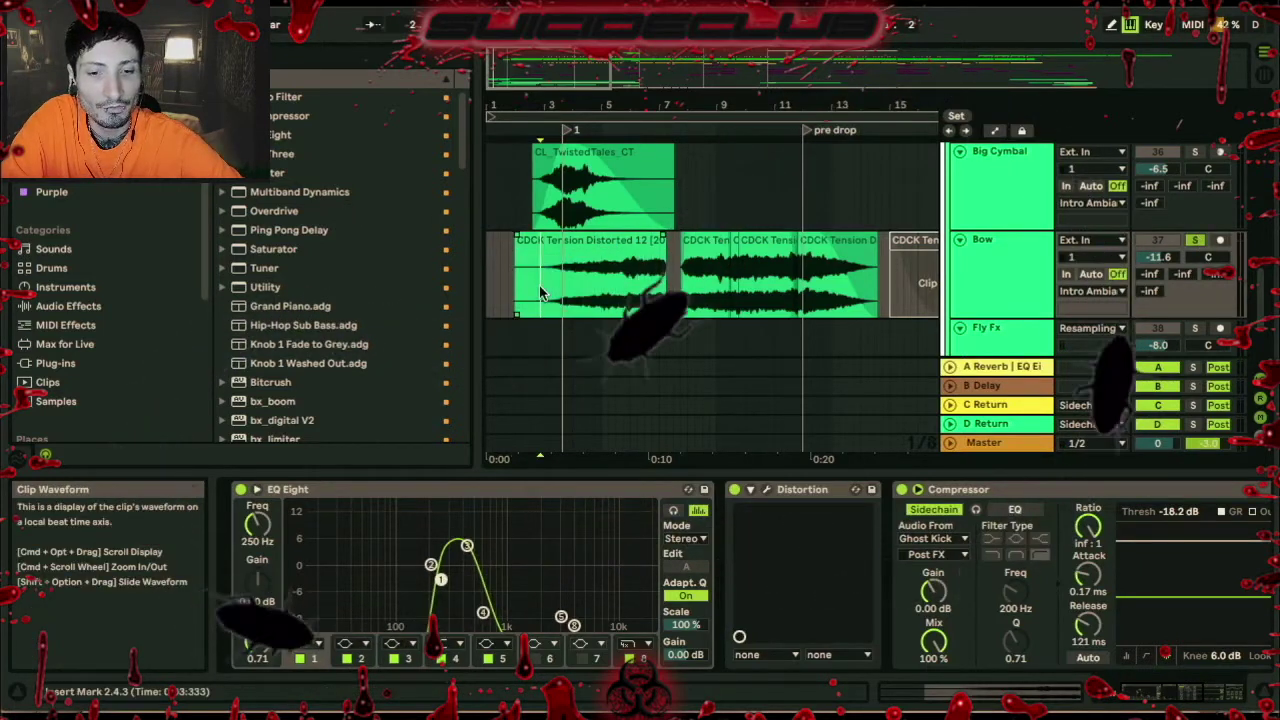
click(575, 240)
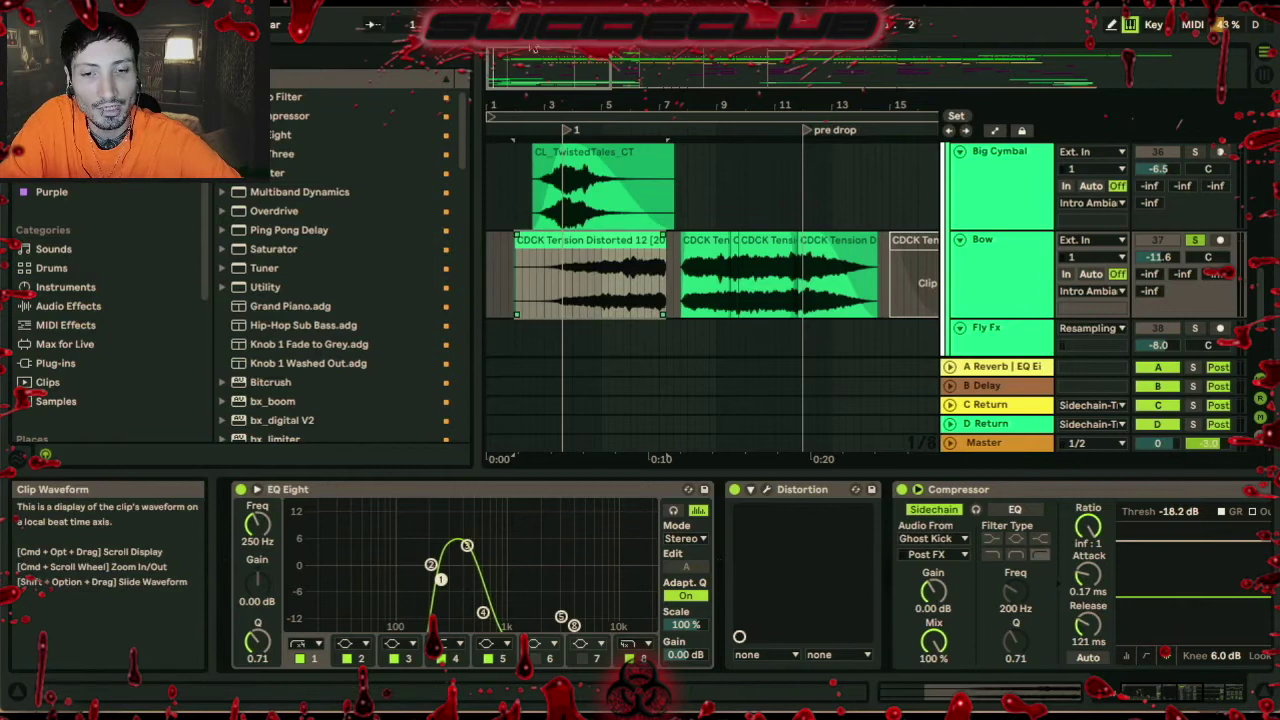
key(z)
click(594, 300)
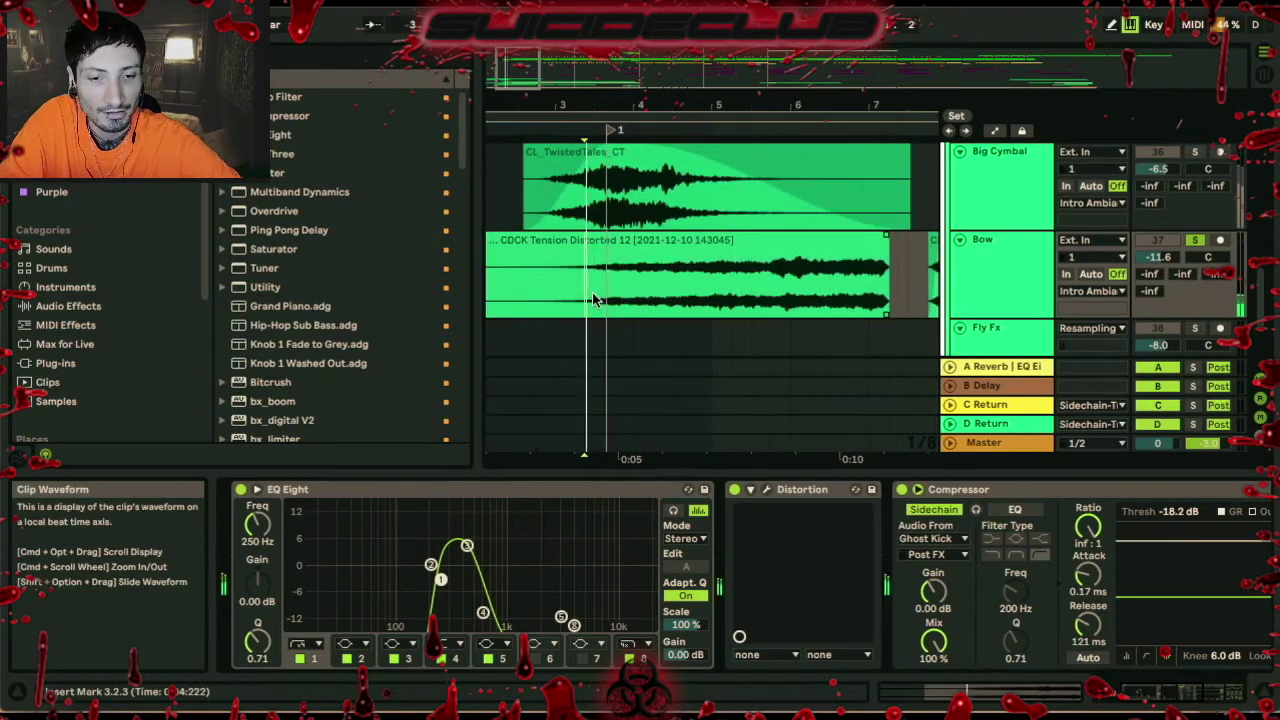
key(space)
drag(700, 104, 700, 60)
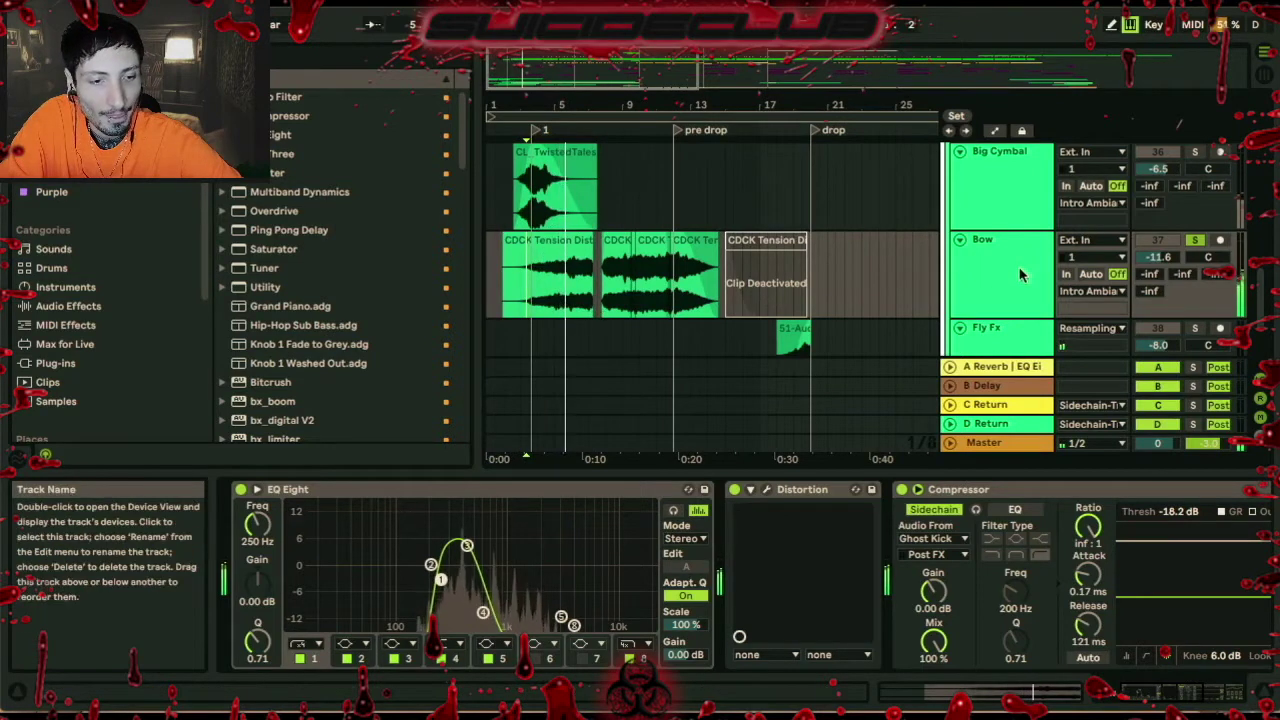
Unsolo the Bow track and show the Intro Ambiance group's device chain, from OTT to the sidechained Compressor
scroll(608, 200, up, 10)
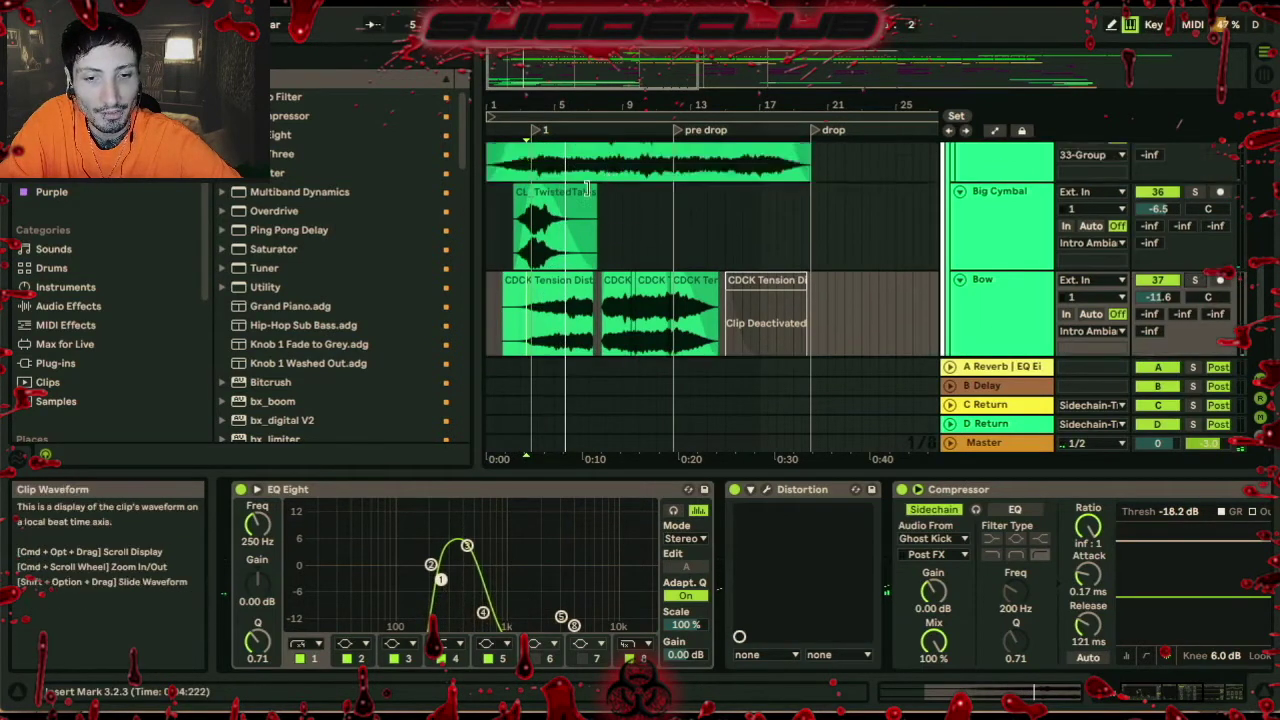
scroll(686, 250, down, 10)
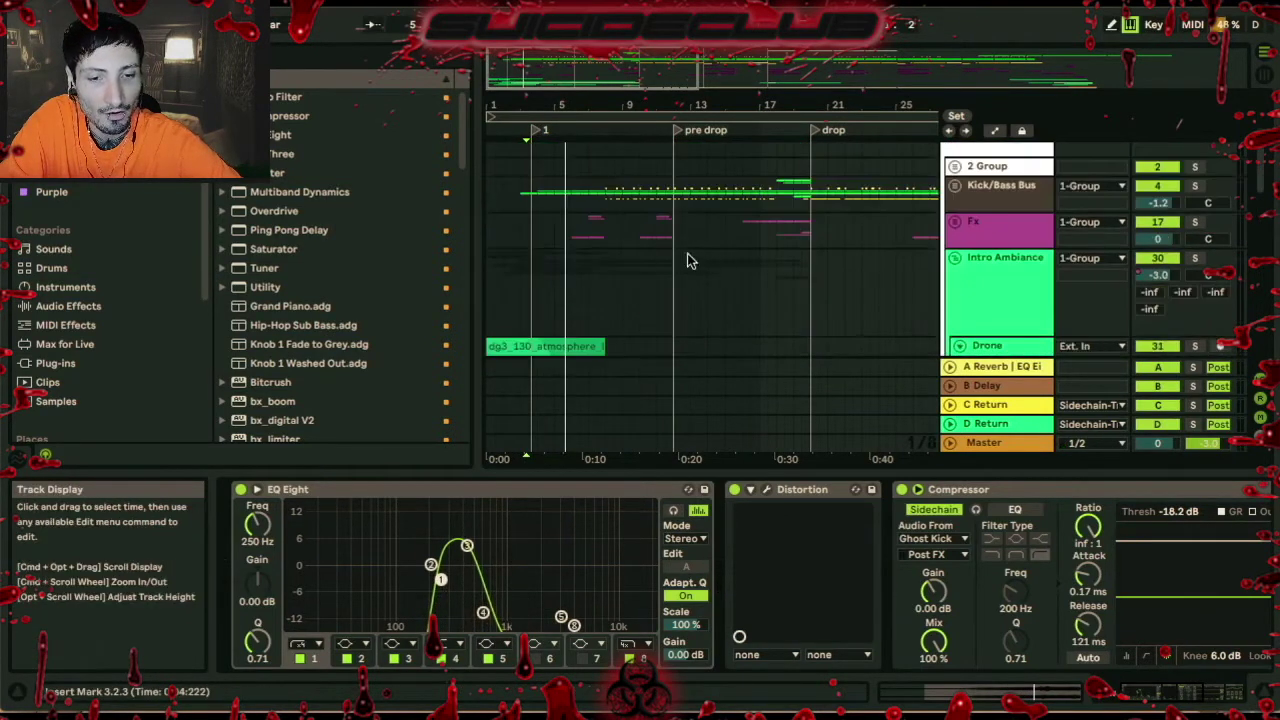
scroll(694, 247, up, 10)
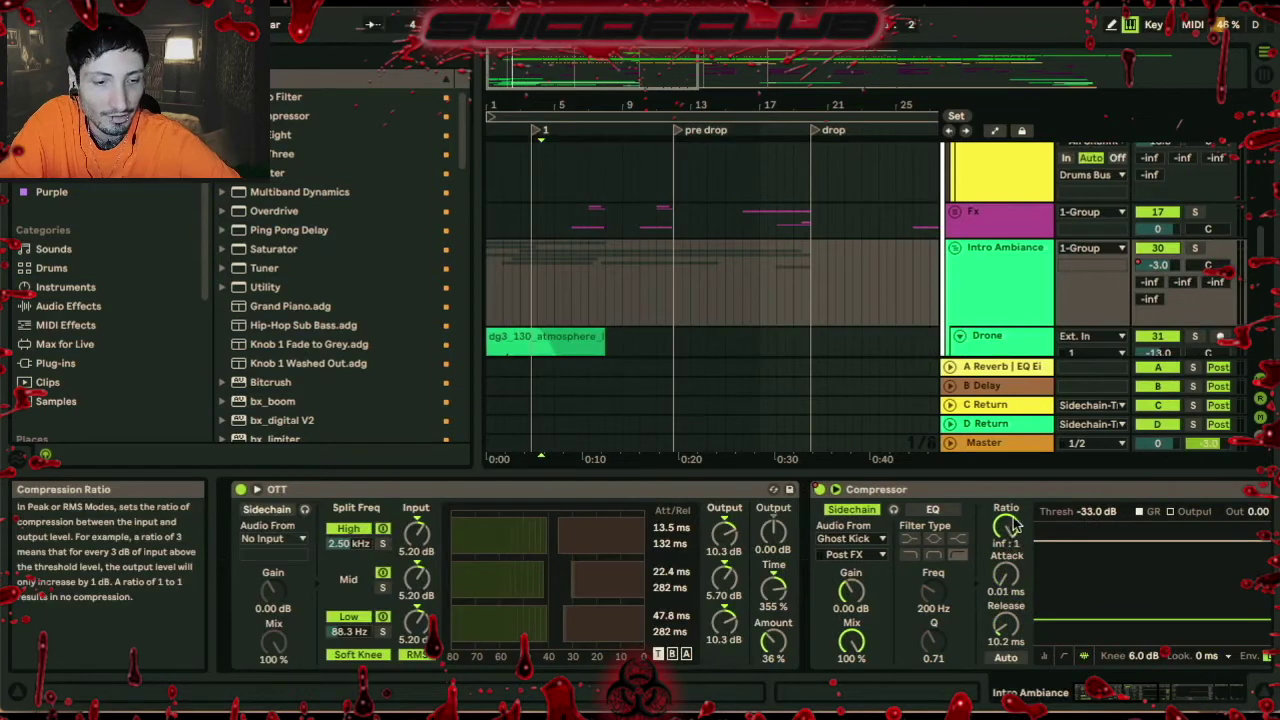
scroll(1006, 530, right, 5)
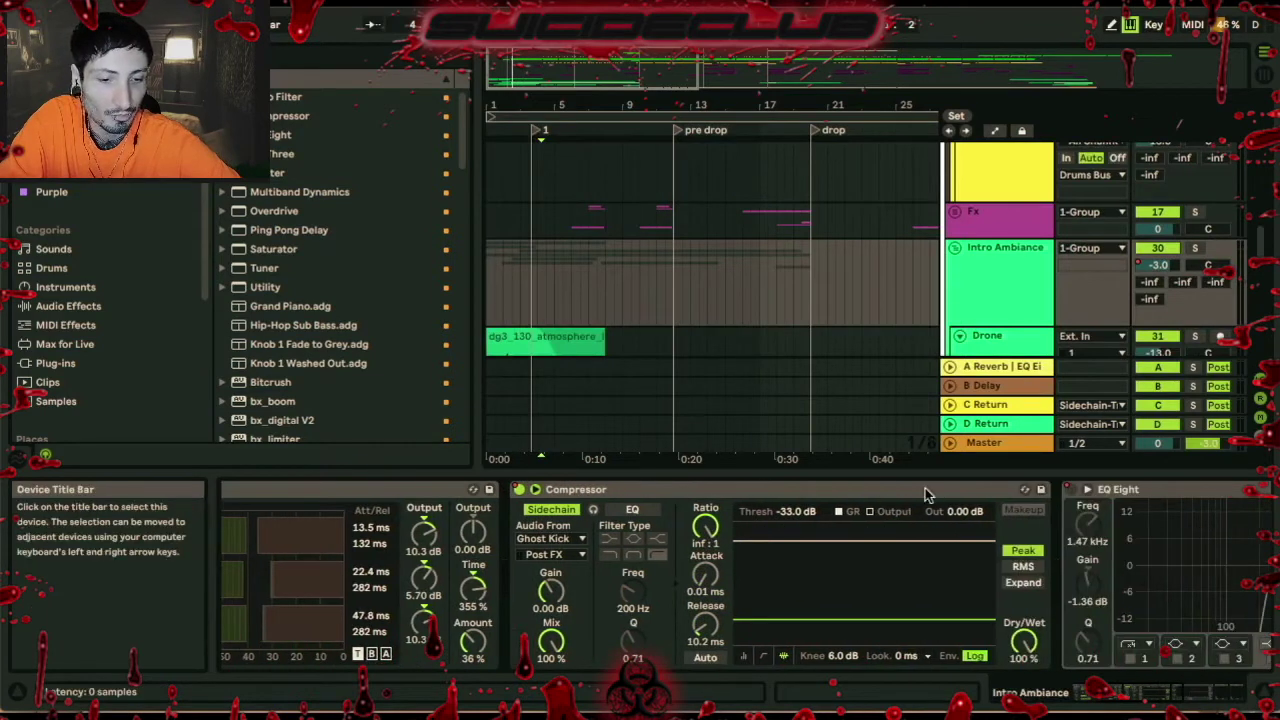
Play the arrangement from position 3.3.3 to examine the Intro Ambiance Compressor's sidechain ducking
click(531, 259)
key(space)
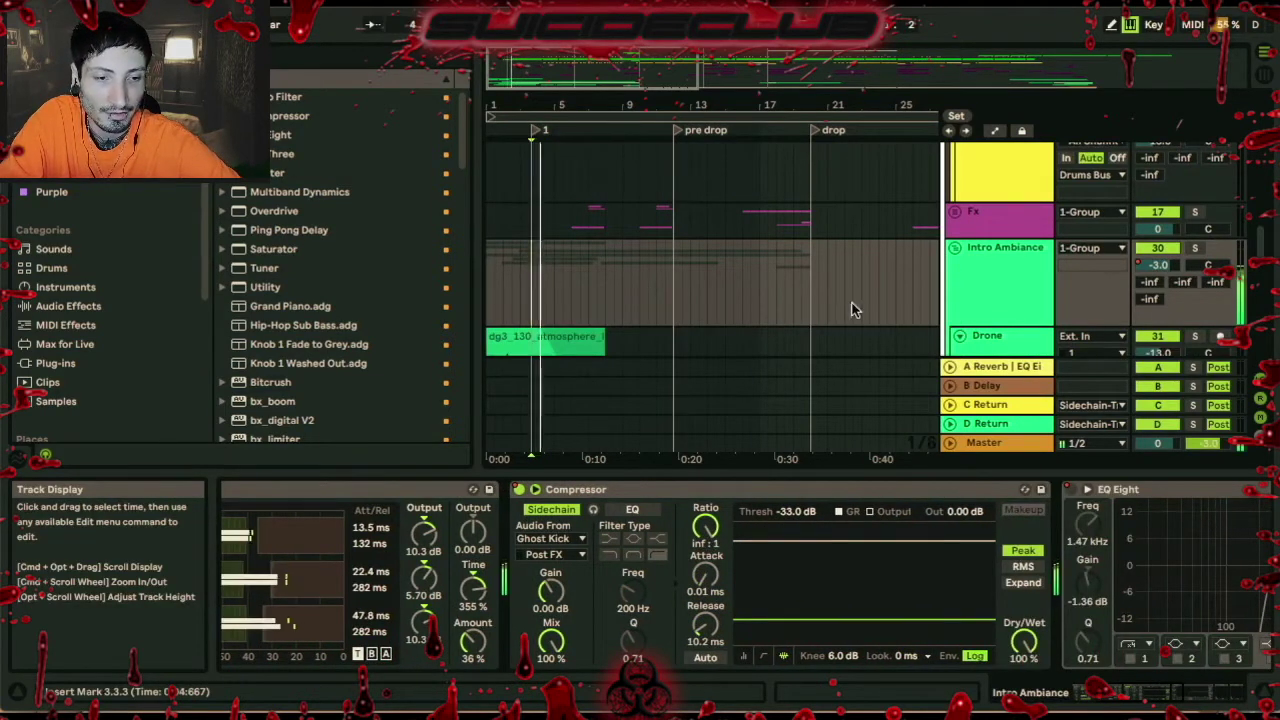
scroll(650, 258, down, 2)
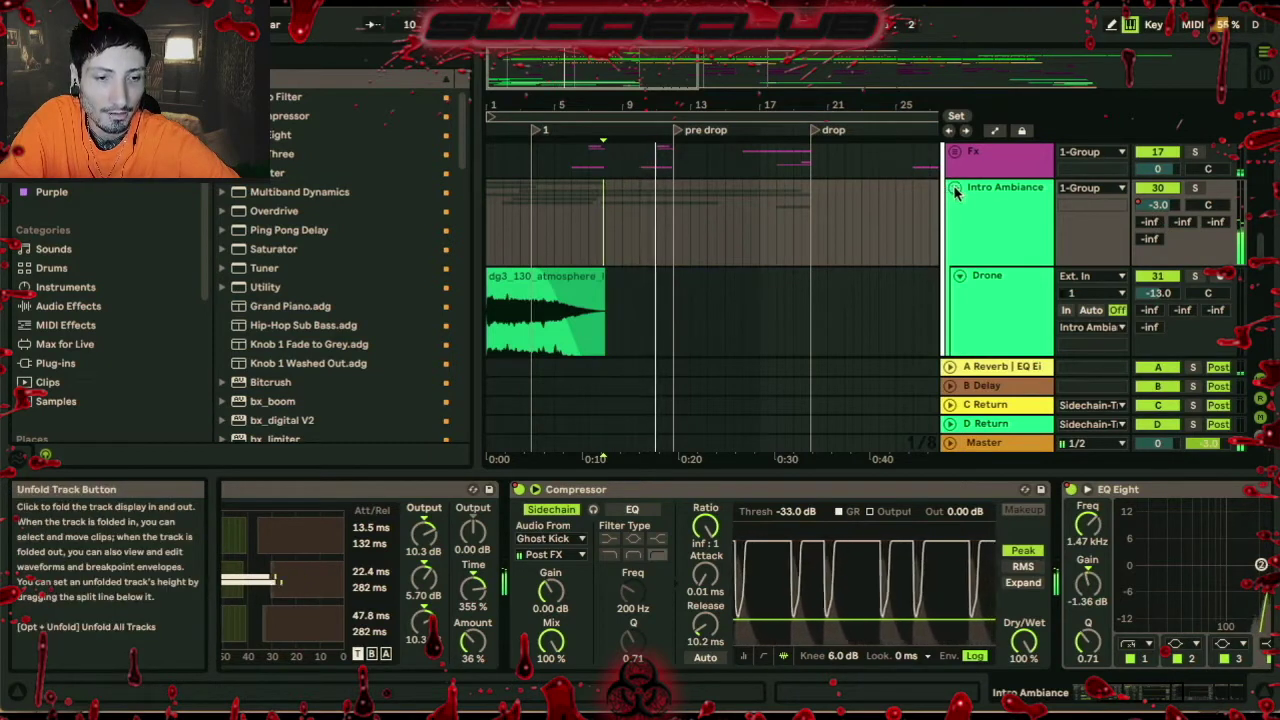
scroll(958, 204, down, 1)
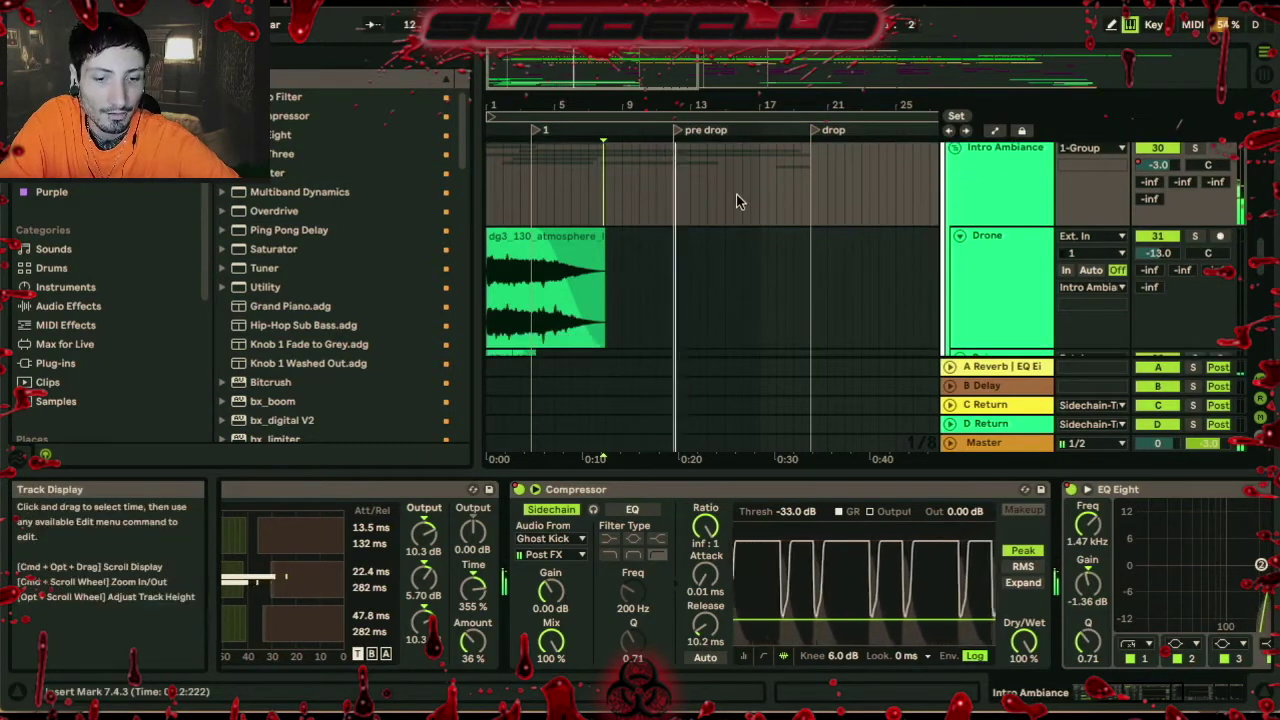
Stop playback and select the Sub track's four-bar intro clip, showing the track's Phase Plant device chain
scroll(640, 312, up, 10)
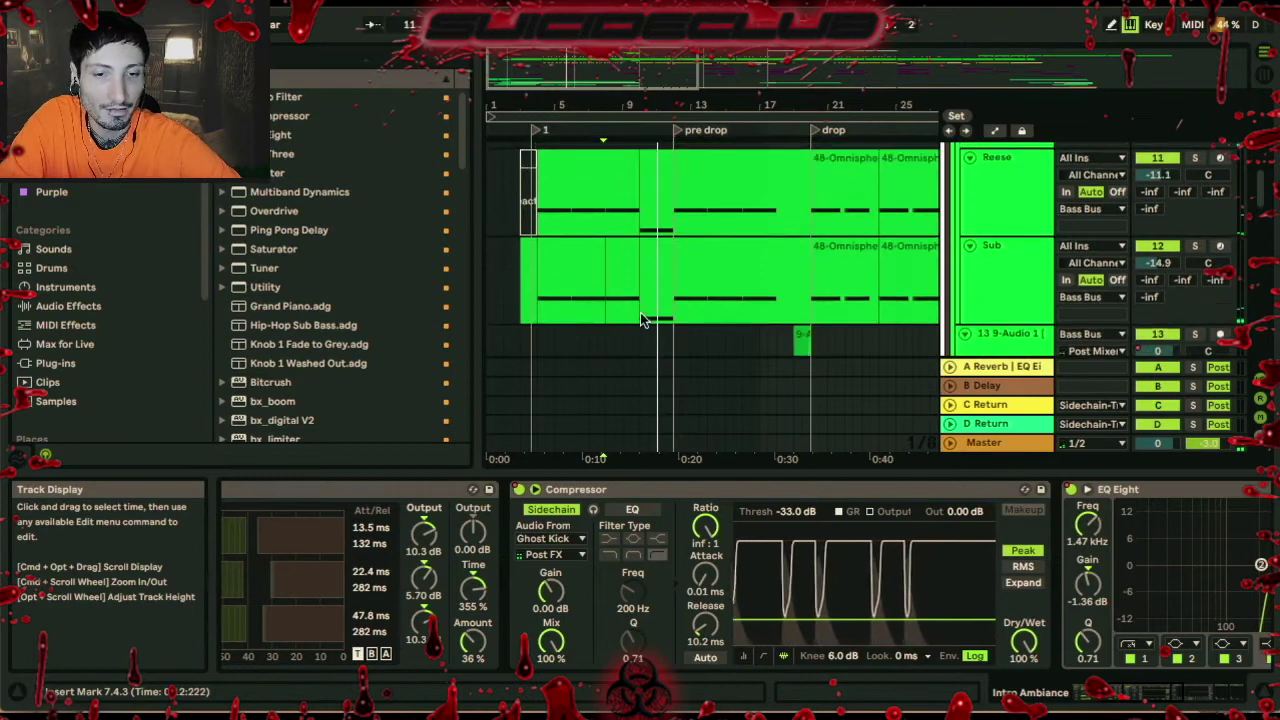
click(558, 245)
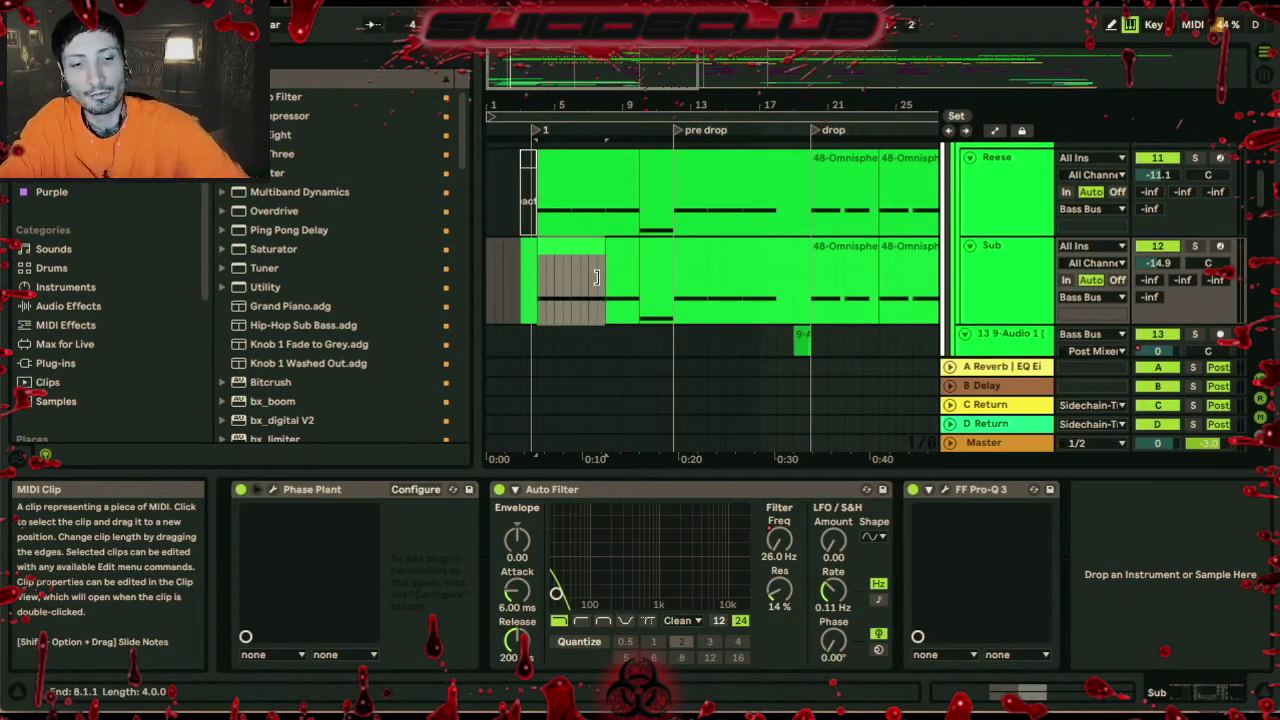
click(1000, 280)
Open the Reese track's Omnisphere plug-in window to examine its patch
click(1002, 207)
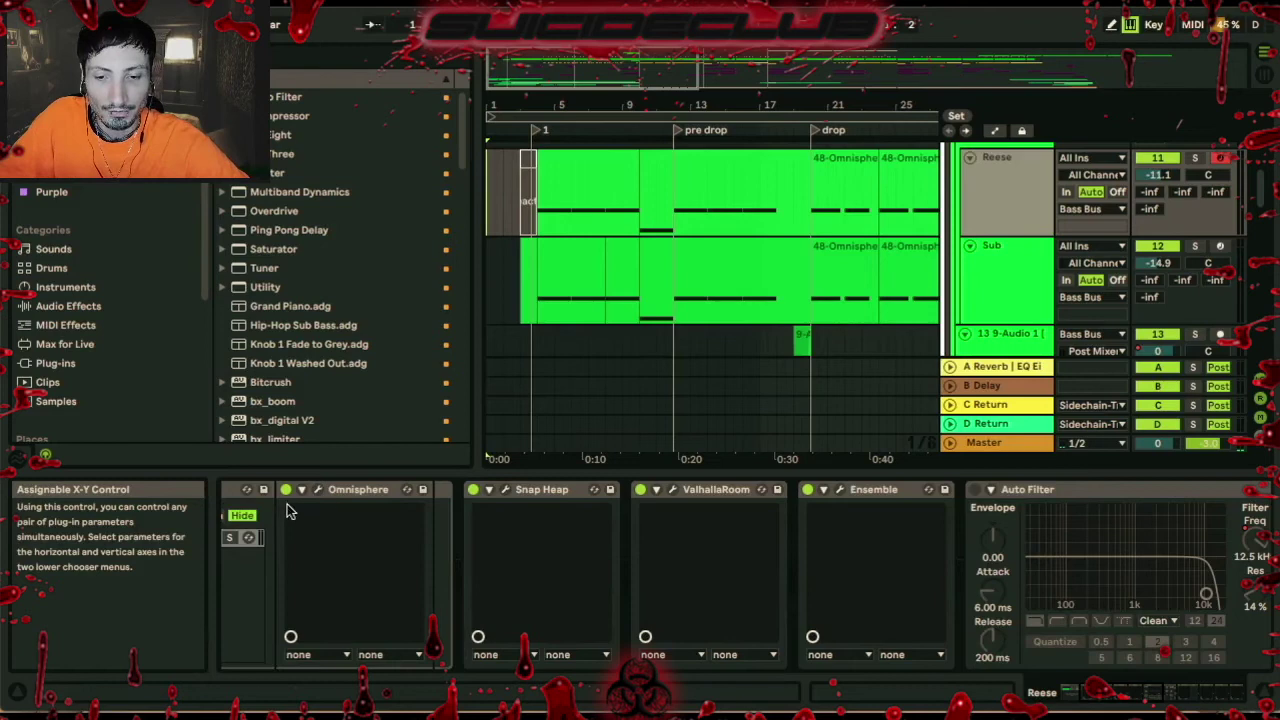
click(317, 490)
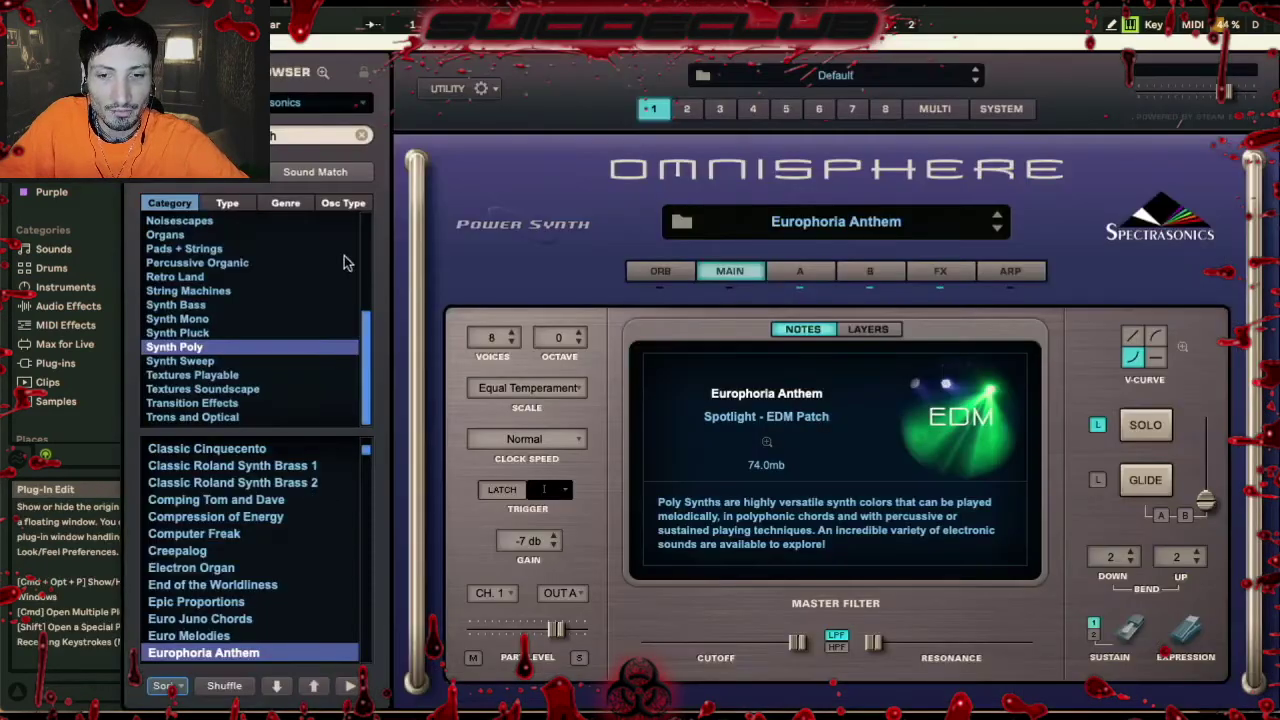
drag(345, 43, 267, 0)
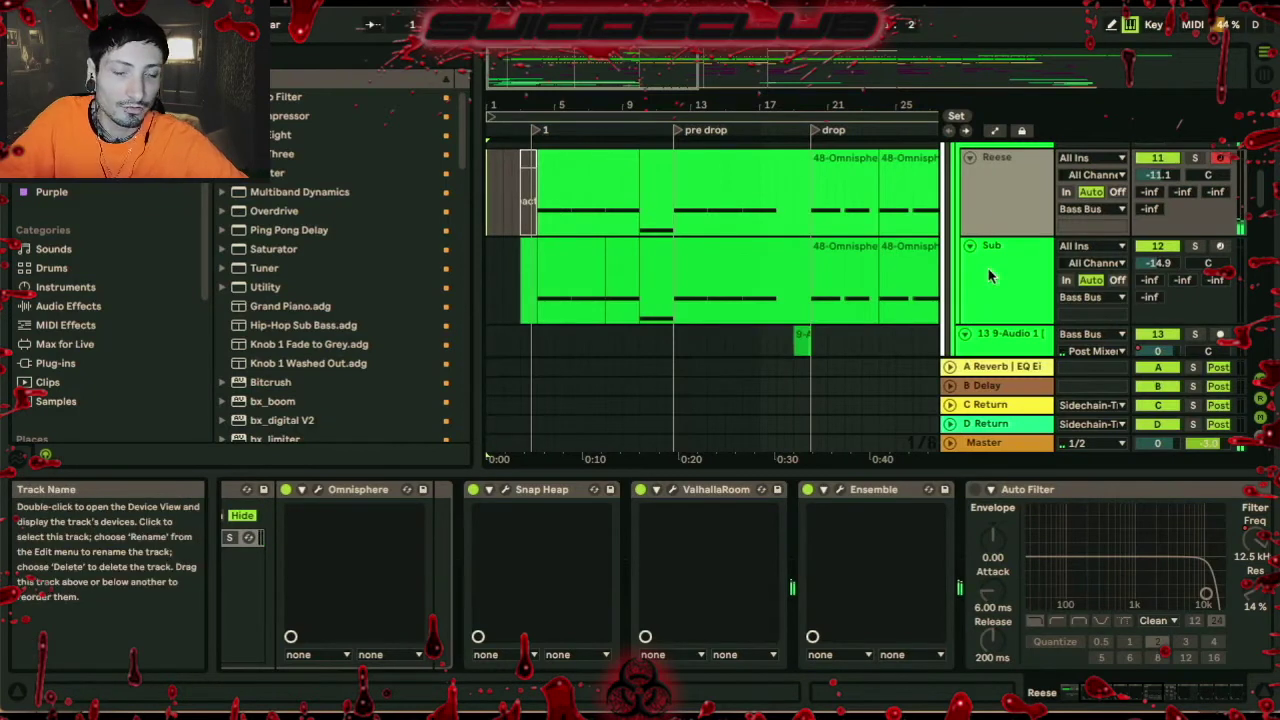
Compare the device chains of the Reese and Sub tracks, finishing on the Sub track
click(999, 240)
click(998, 194)
click(987, 297)
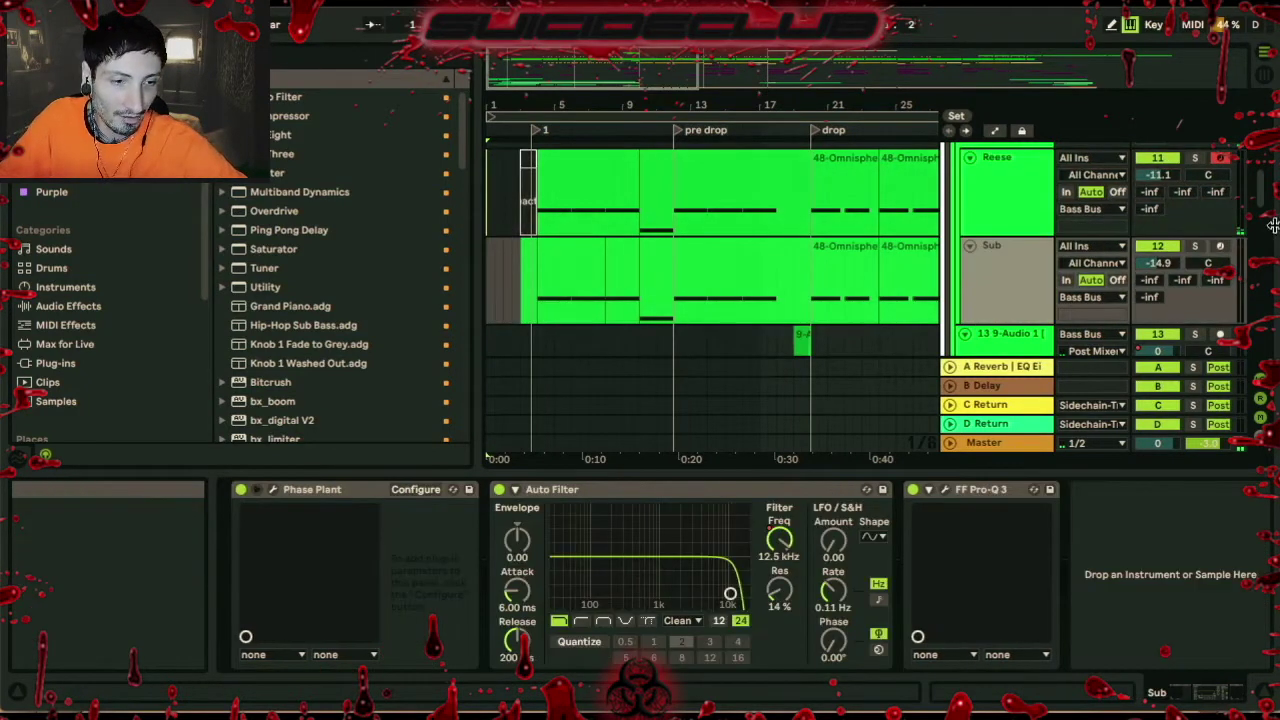
Arm the Sub track and open its Phase Plant window to examine the two Analog generators, the distortion and the output envelope
click(1220, 247)
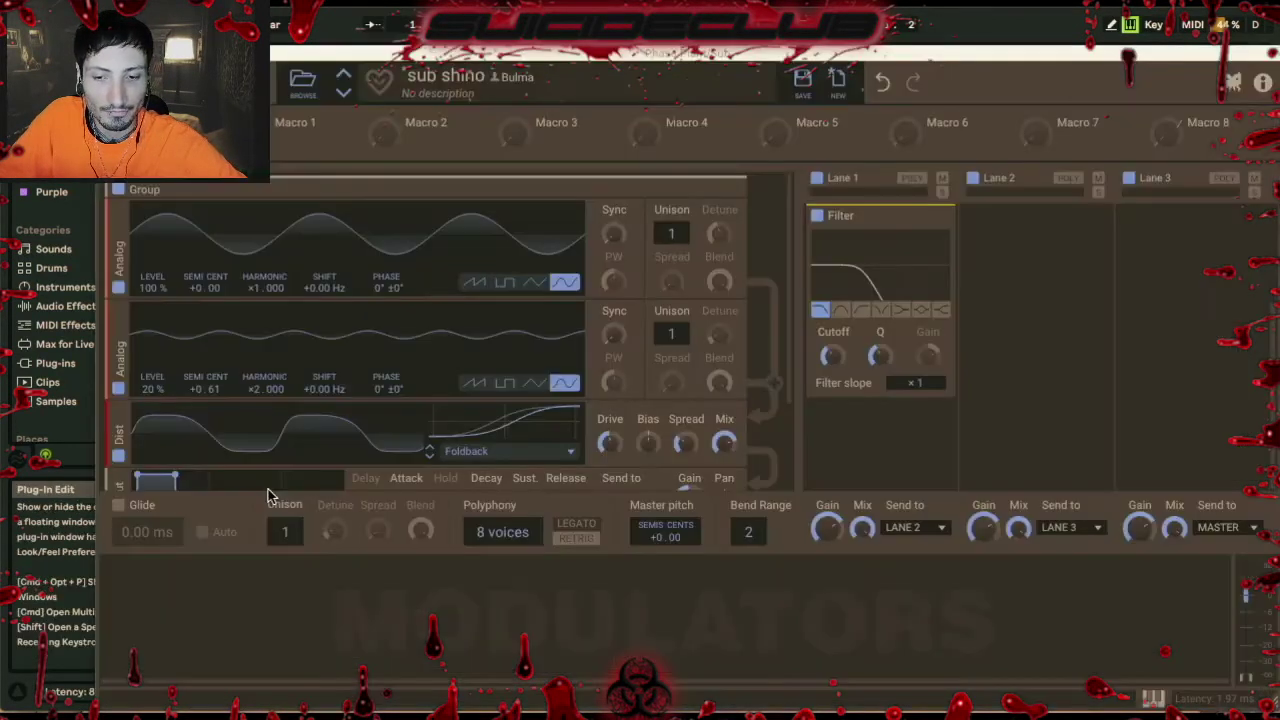
click(272, 490)
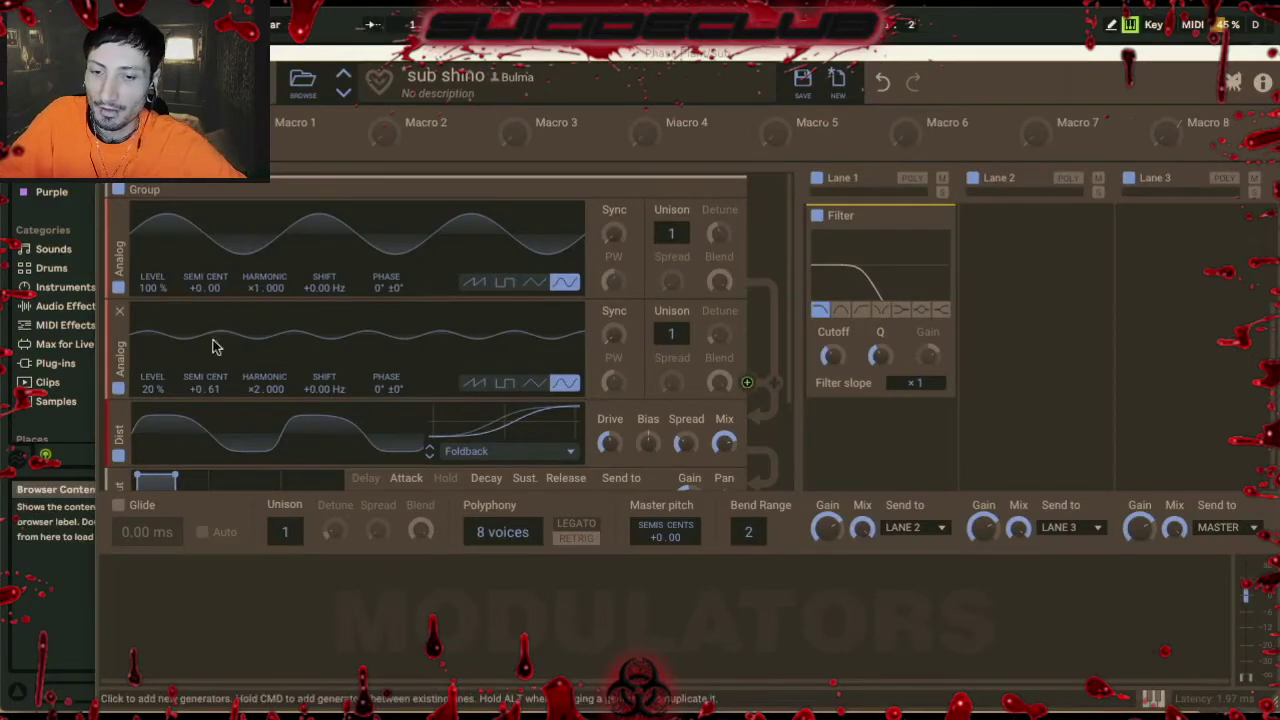
scroll(163, 381, down, 2)
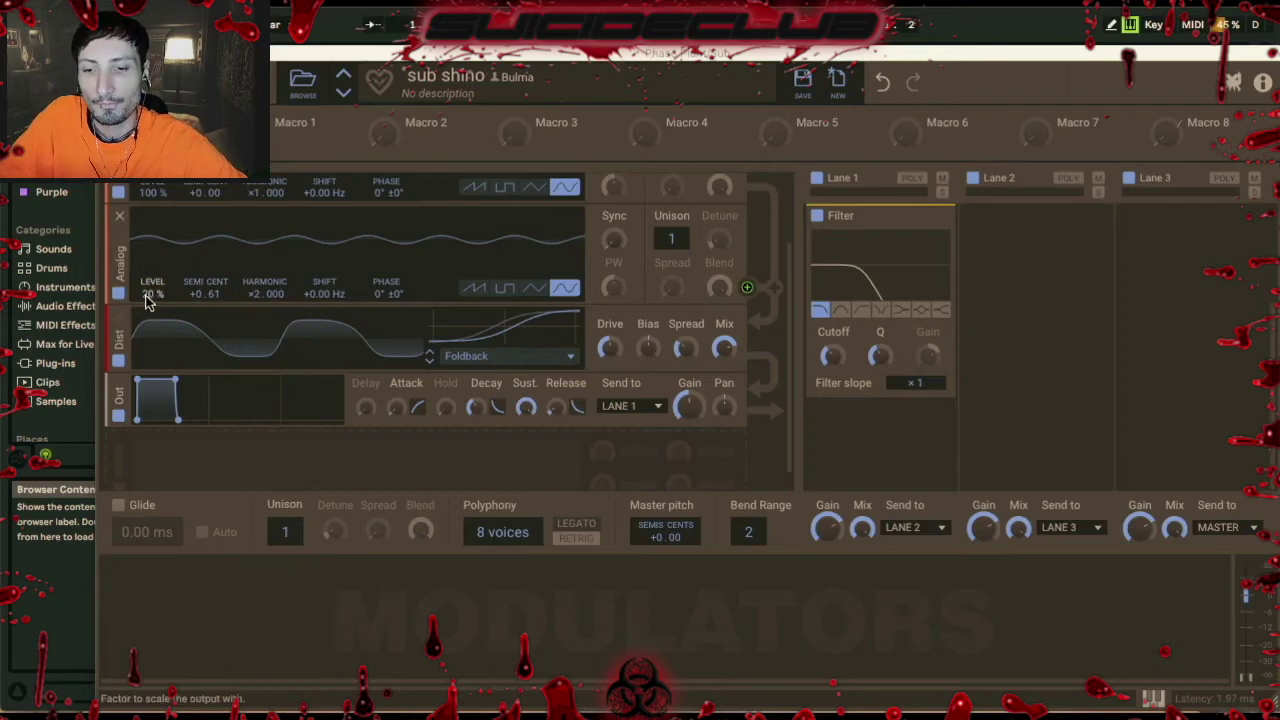
scroll(858, 323, up, 3)
scroll(886, 330, down, 3)
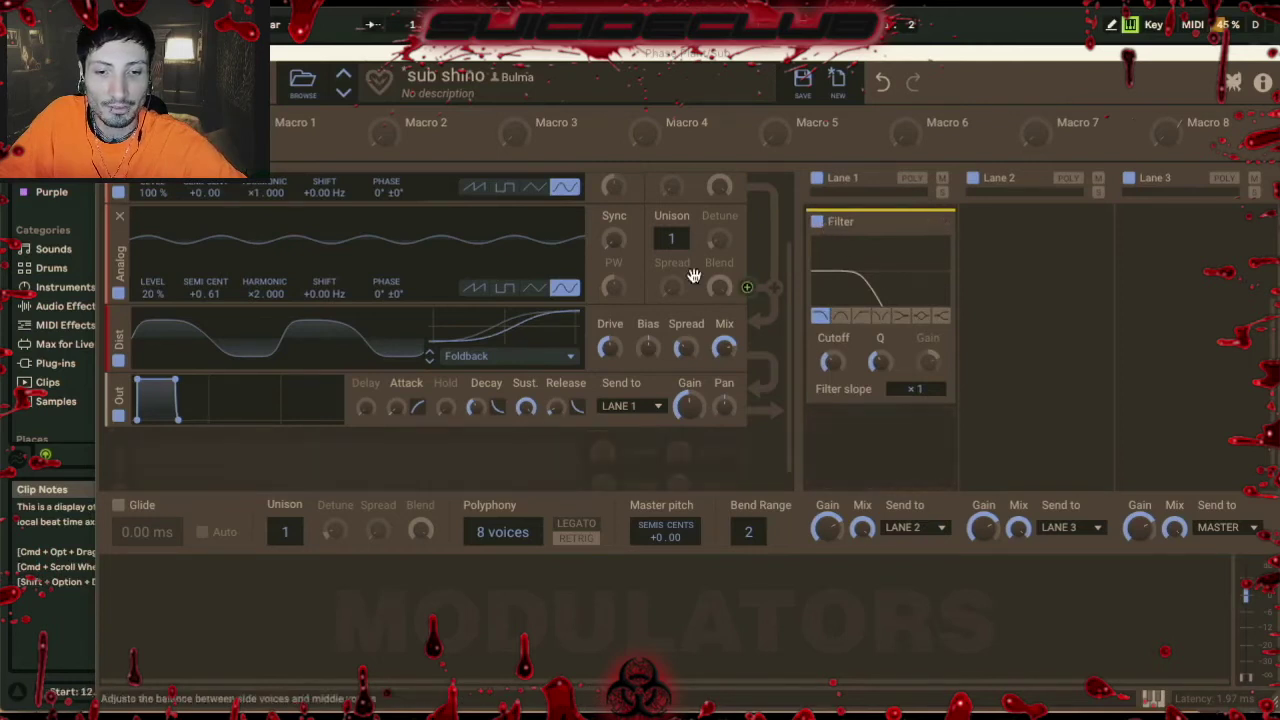
scroll(367, 278, up, 3)
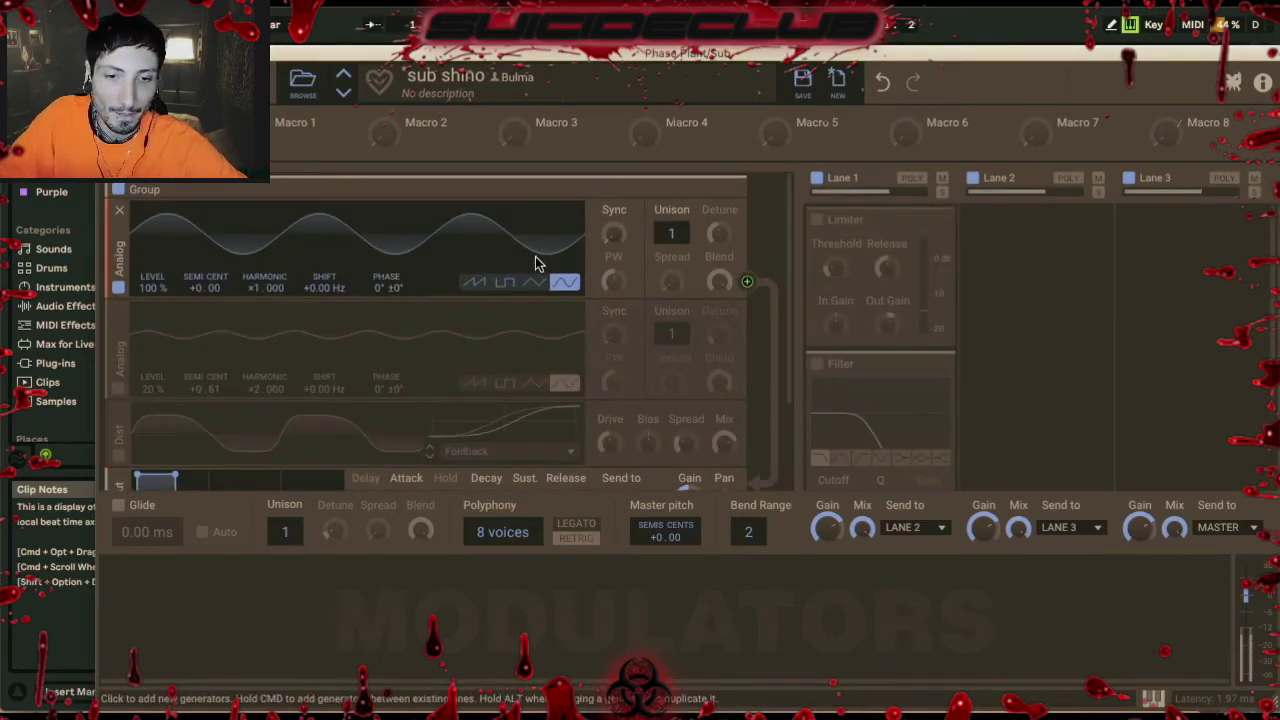
Switch the second Analog generator, the distortion and the Lane 1 filter back on in the Sub patch, and close the plug-in window
click(117, 390)
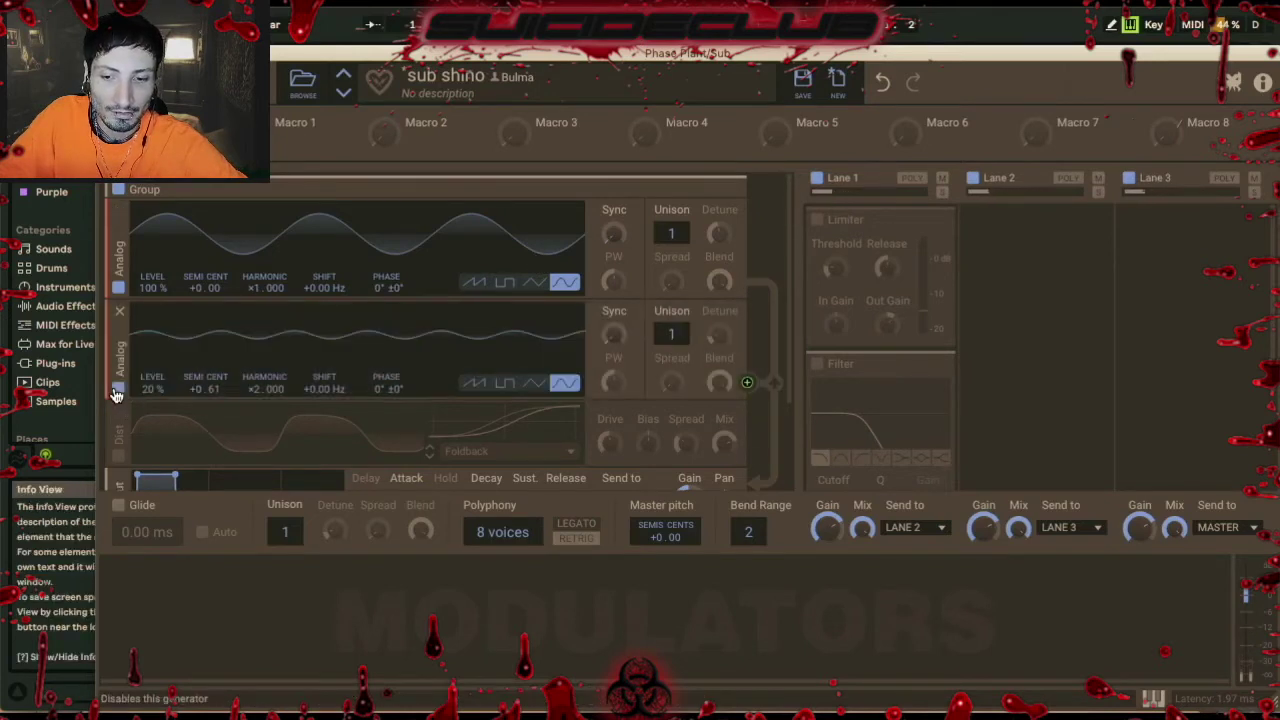
scroll(116, 395, down, 3)
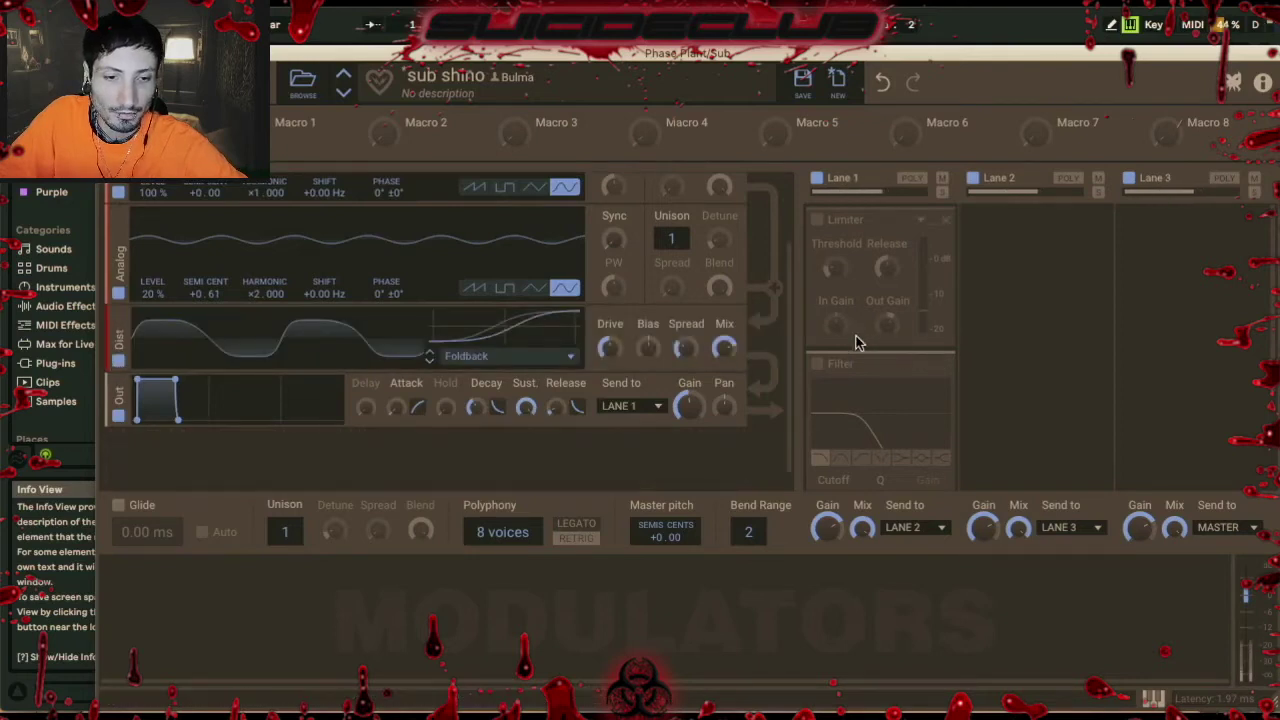
scroll(824, 334, down, 3)
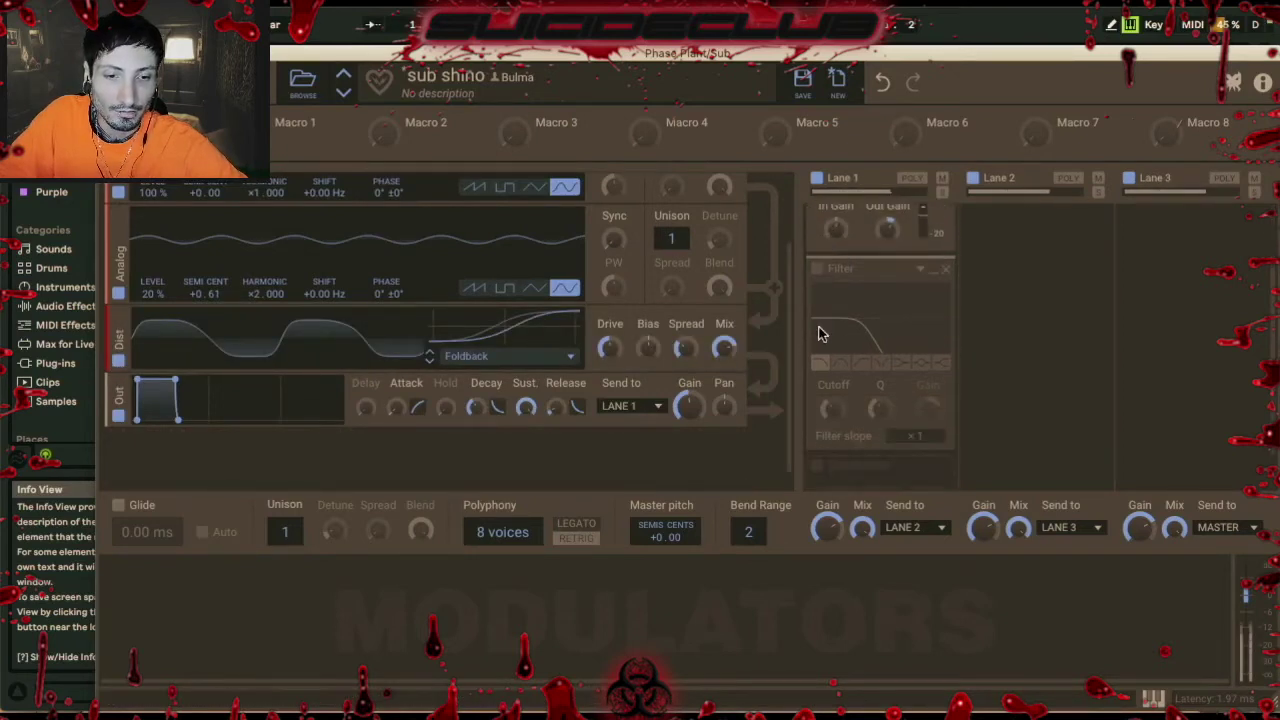
click(816, 272)
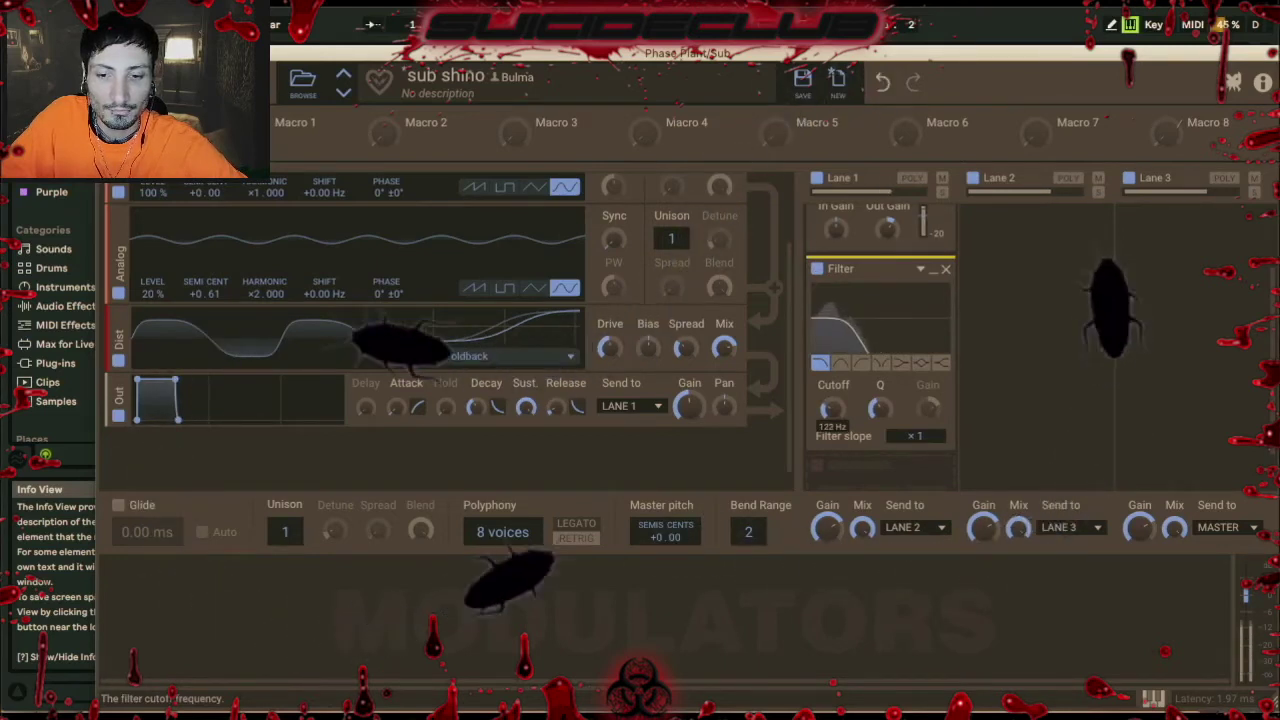
key(ctrl+alt+p)
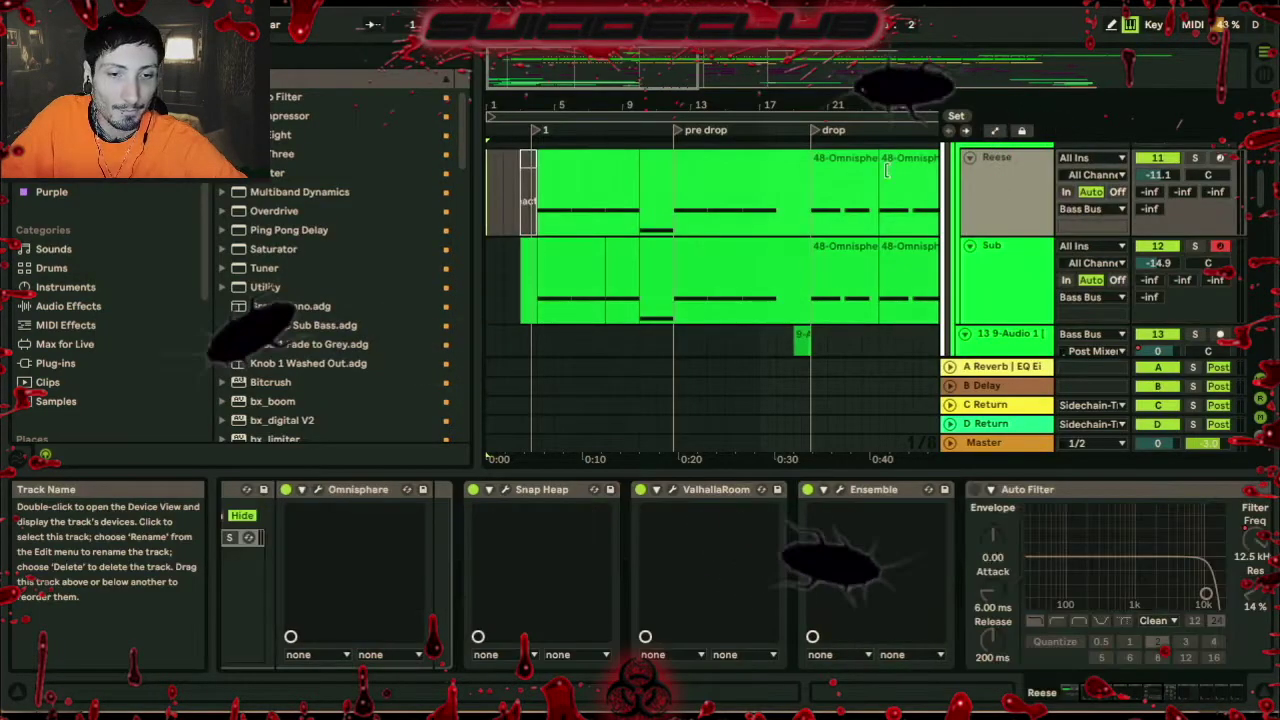
Select the Reese clip at the drop and play the arrangement from there to hear the Reese and Sub together
click(734, 165)
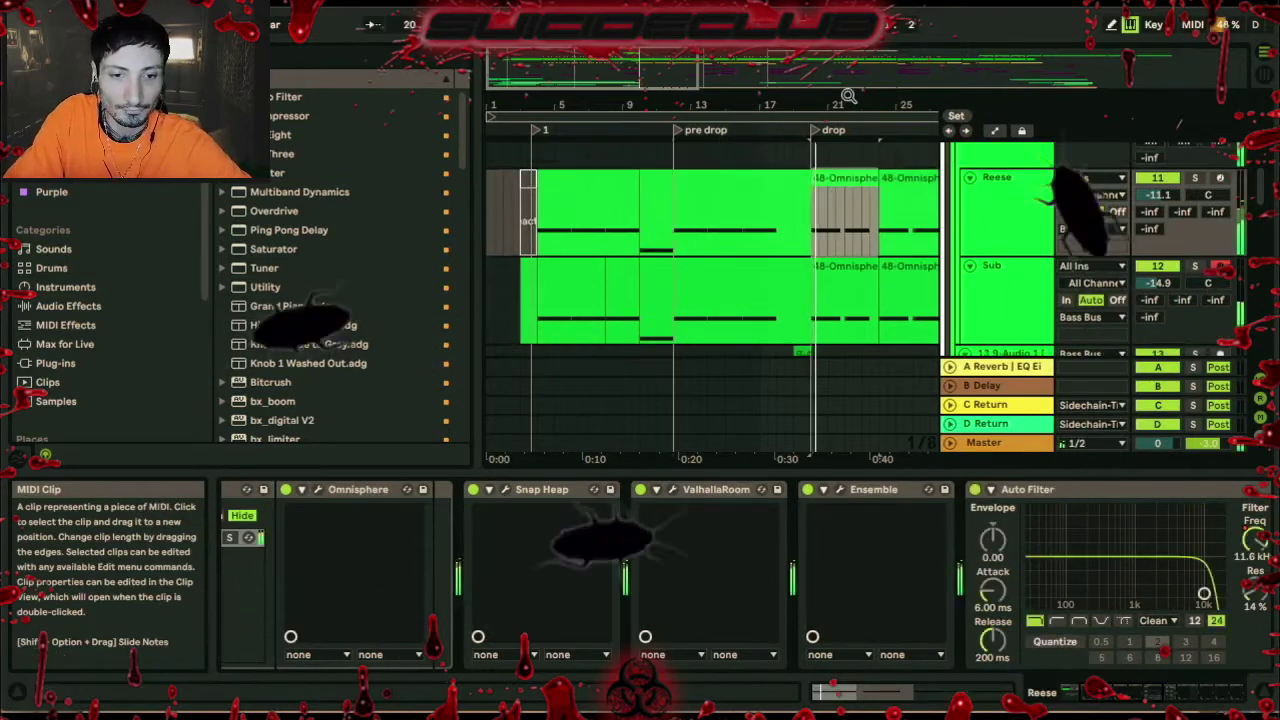
drag(846, 98, 788, 103)
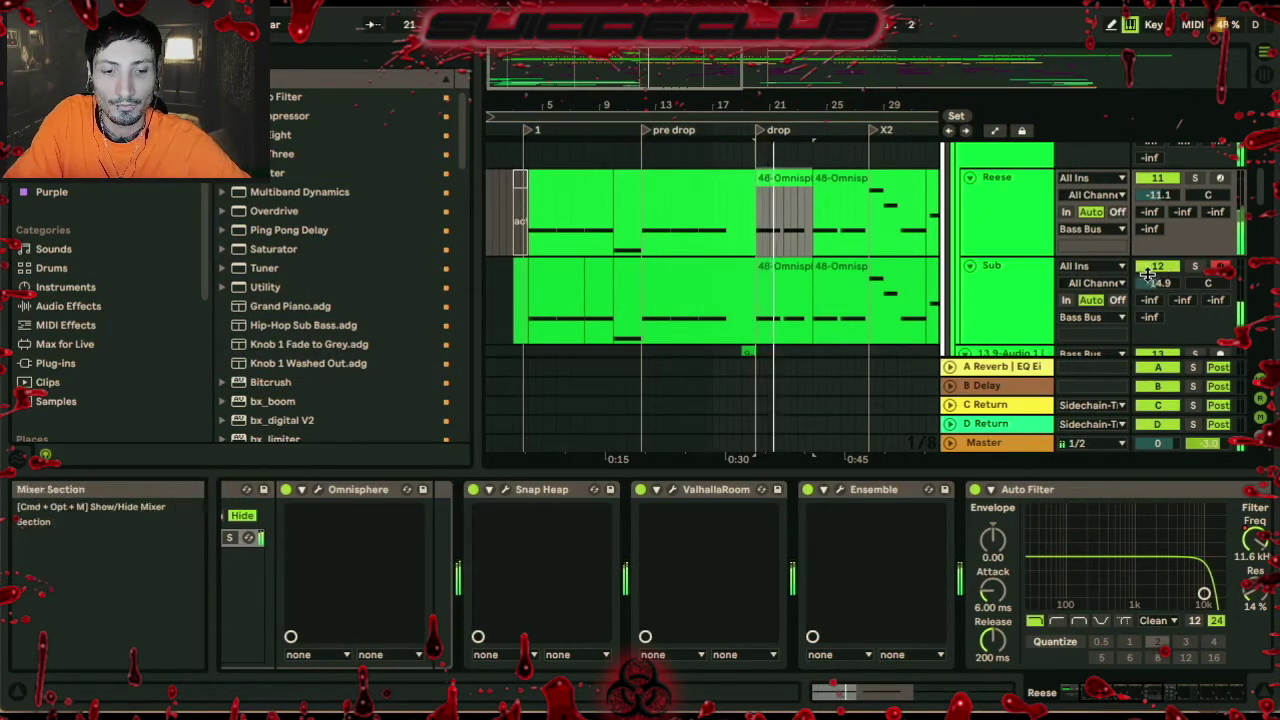
Show the Bass Bus's automation and examine how its Utility Gain dips line up with the Ghost Kick hits at the drop
scroll(1013, 272, up, 3)
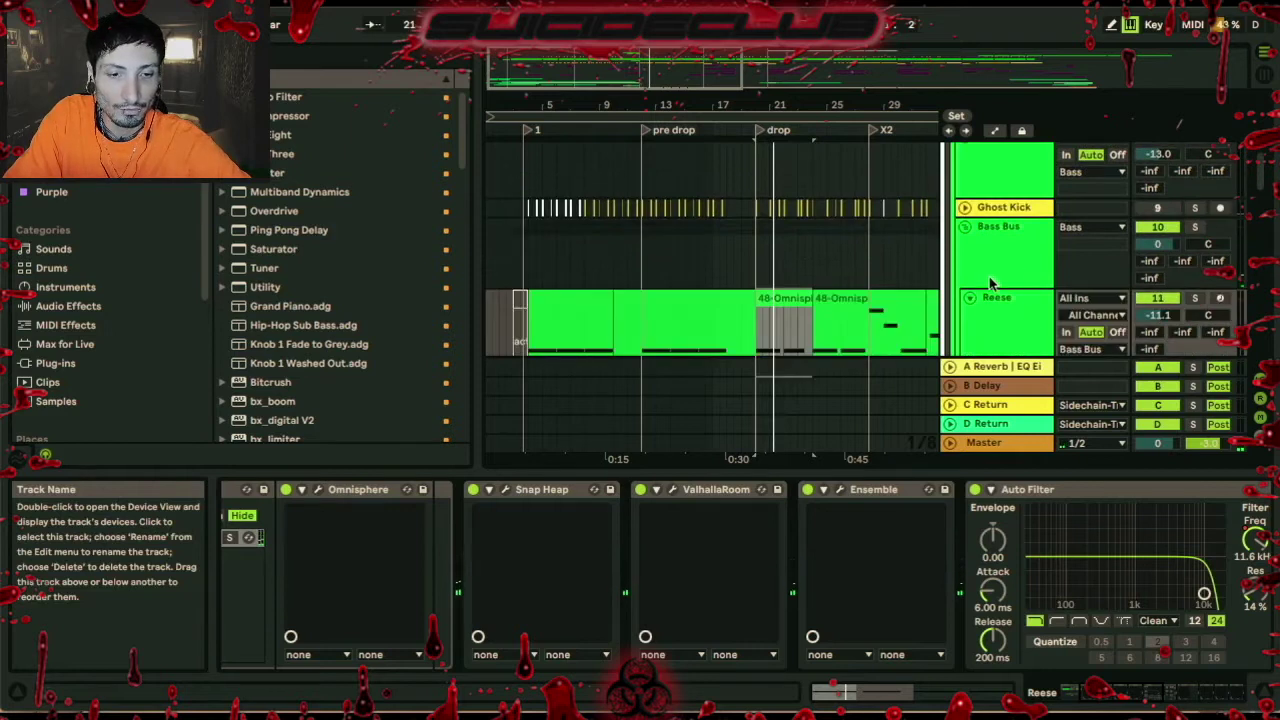
click(988, 273)
key(a)
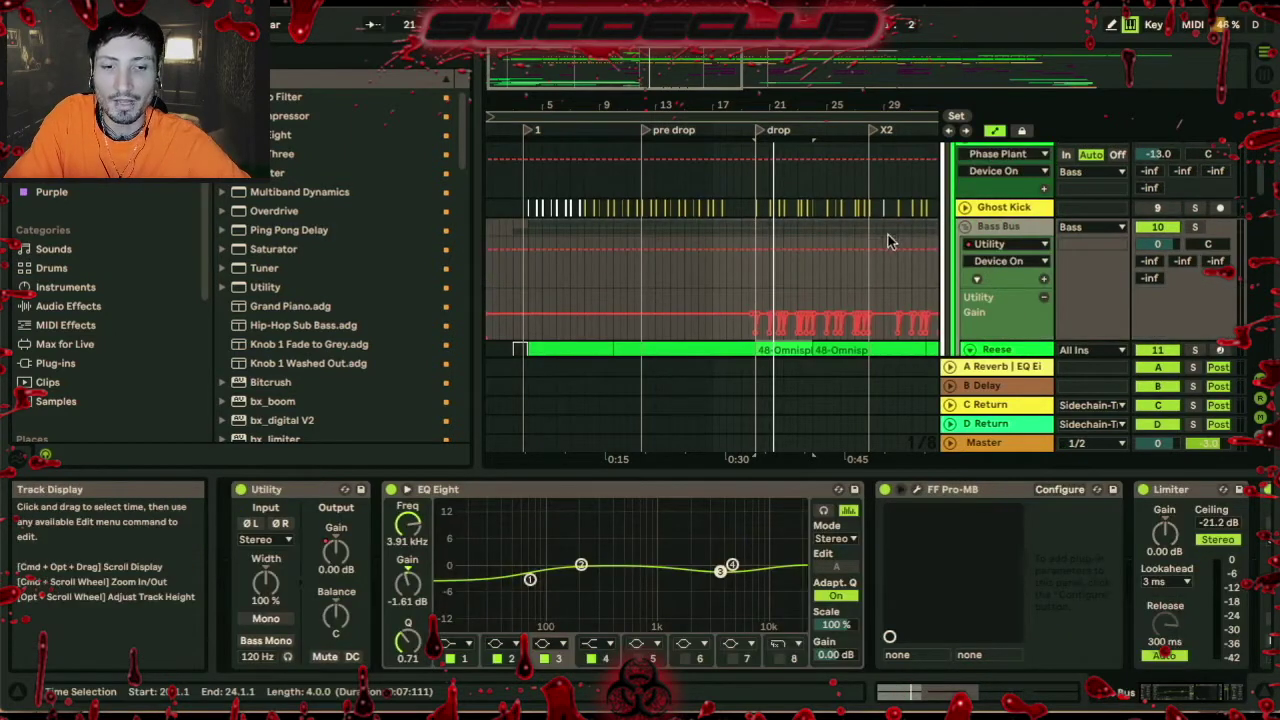
drag(795, 105, 790, 185)
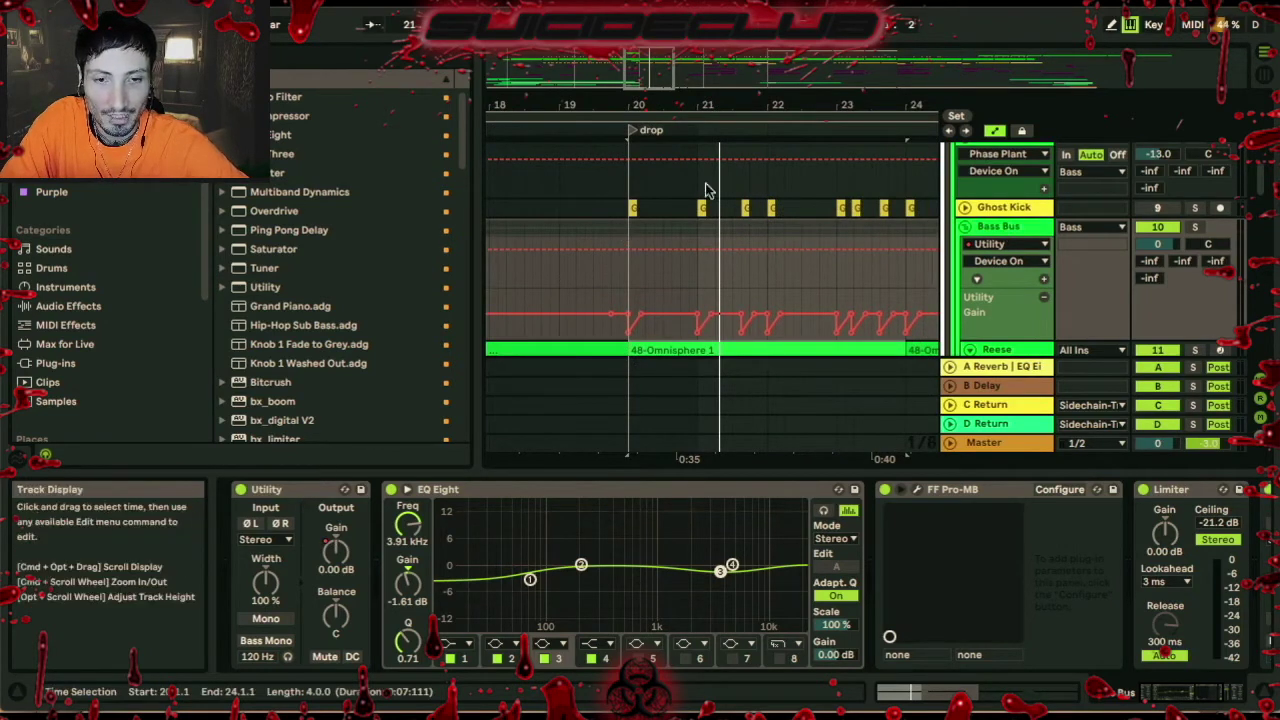
drag(640, 104, 624, 380)
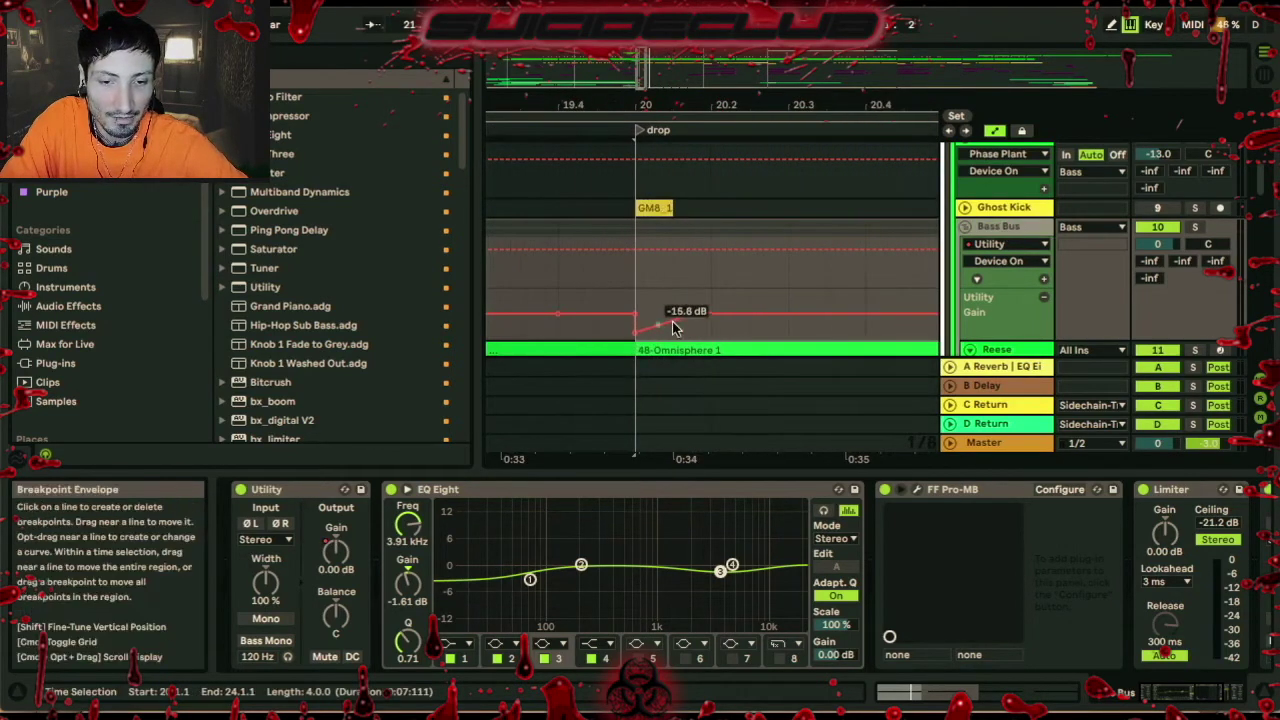
drag(743, 108, 680, 92)
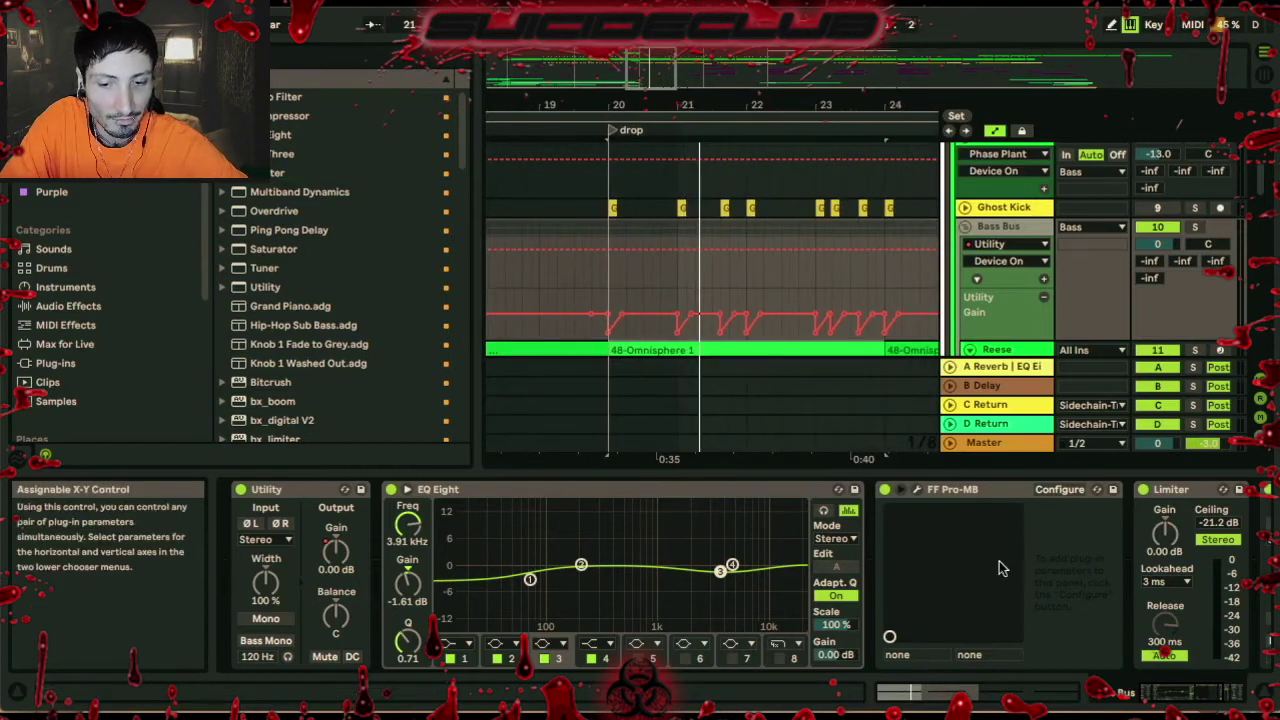
Bypass Snap Heap, ValhallaRoom and Ensemble on the Reese track and play its drop clip soloed to hear the dry sound
scroll(1020, 261, down, 3)
click(1020, 261)
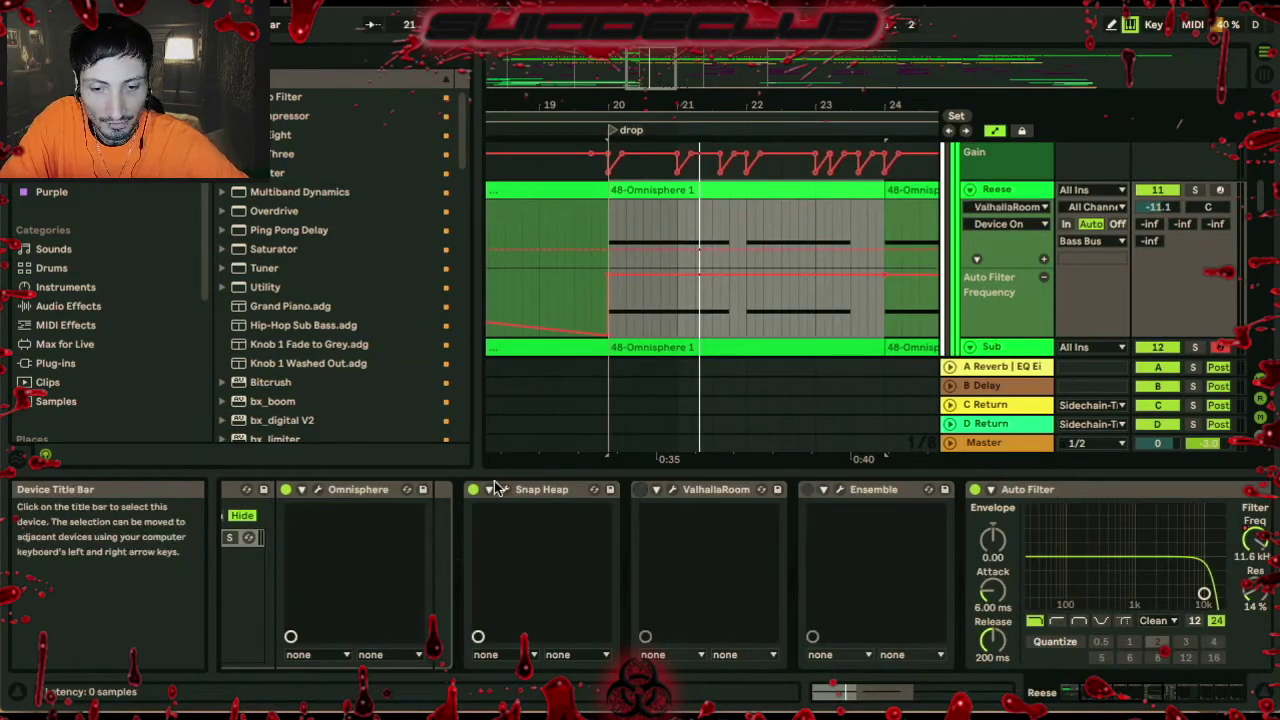
scroll(1080, 557, down, 5)
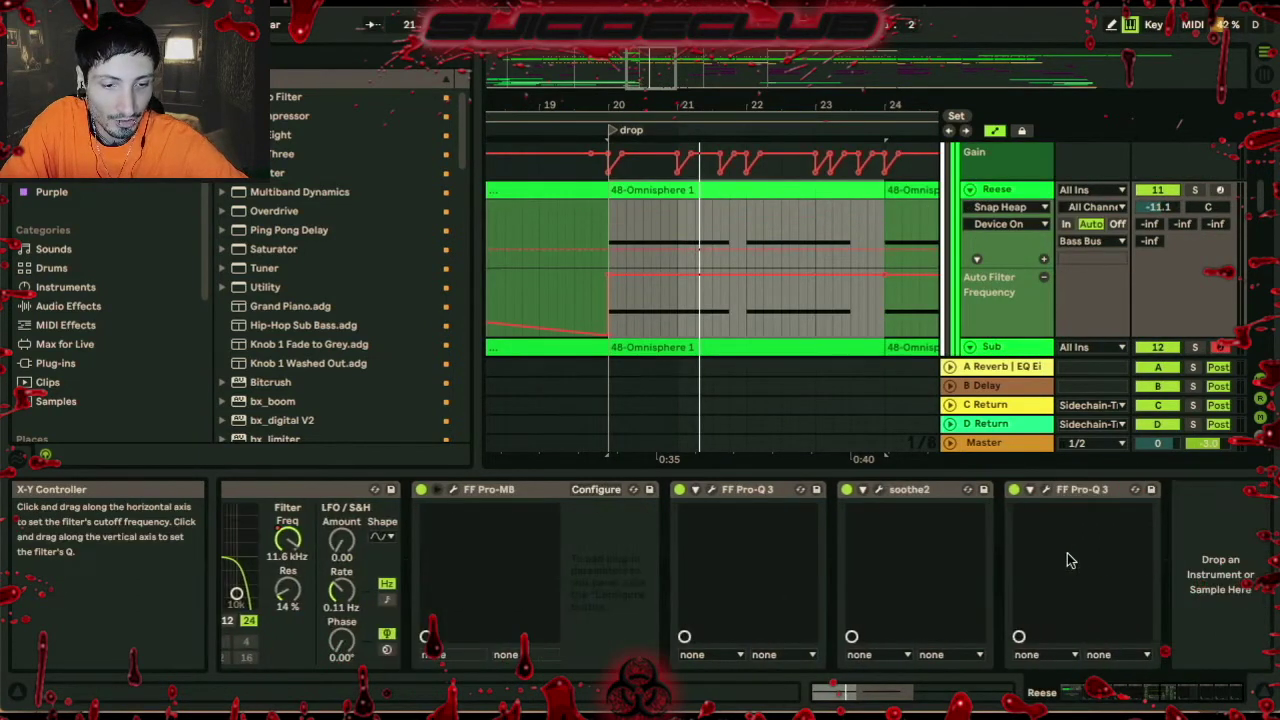
scroll(914, 520, up, 8)
click(644, 175)
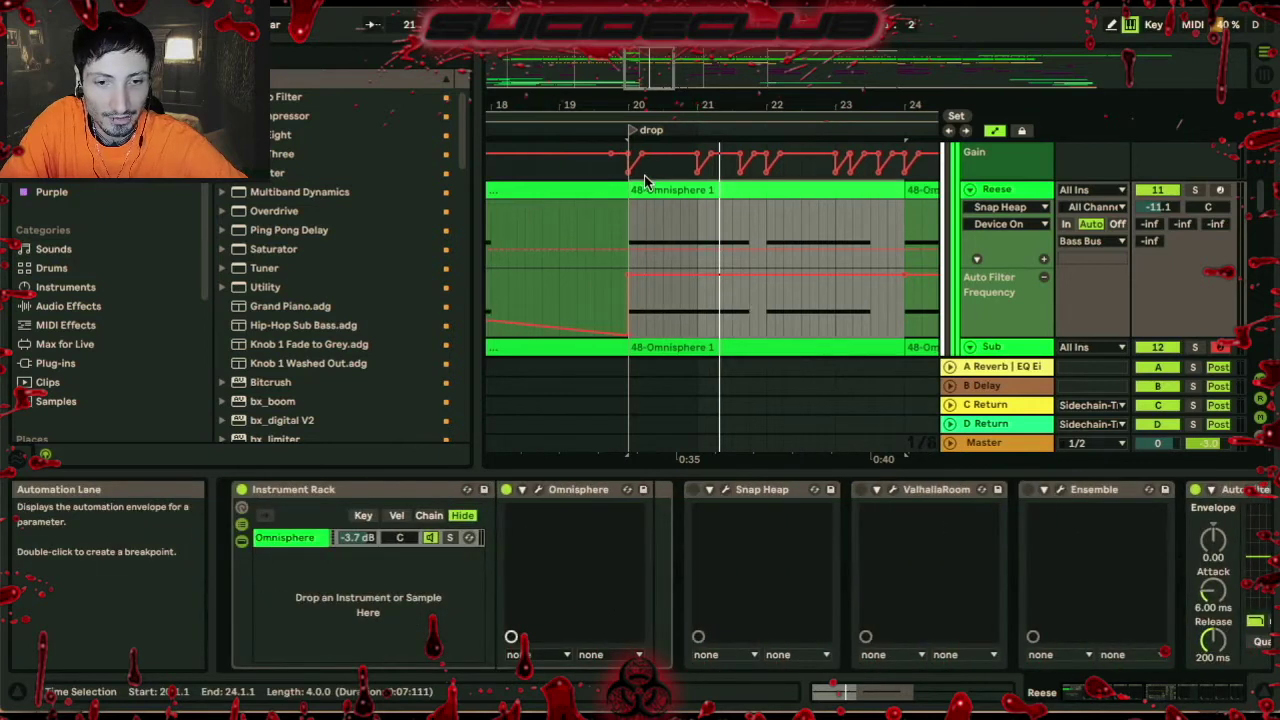
click(650, 189)
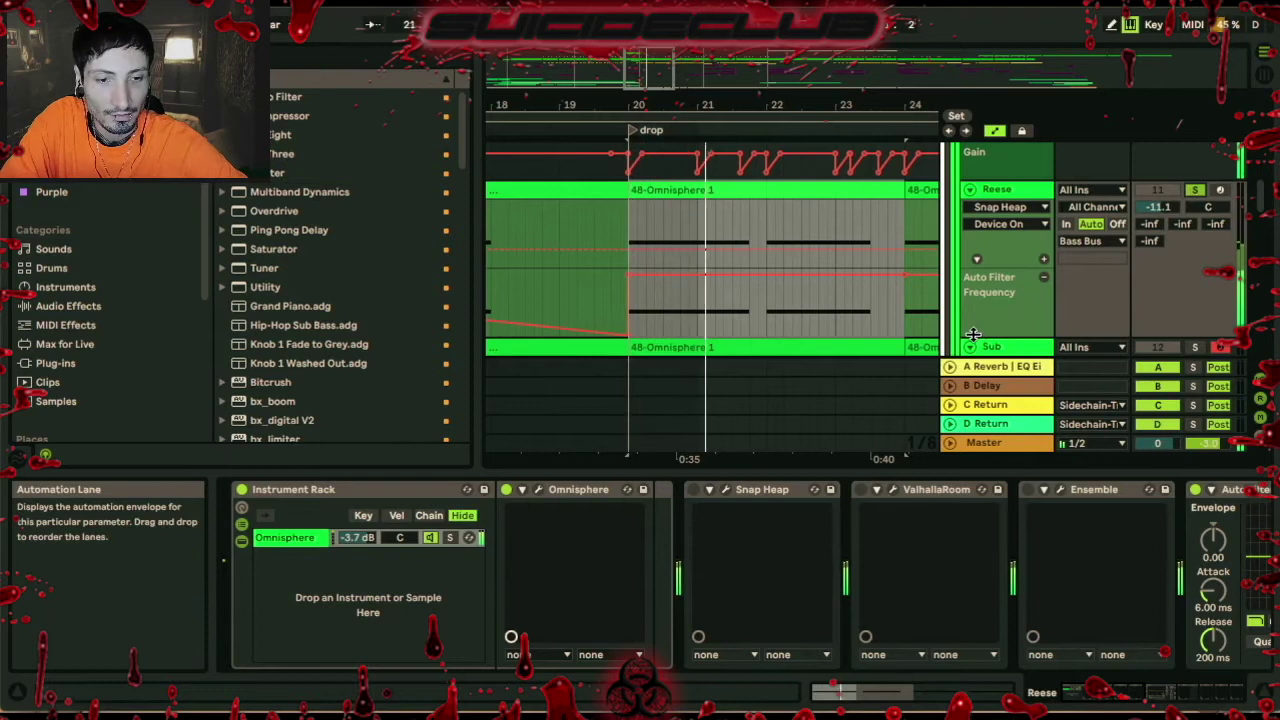
Switch the Reese's Snap Heap back on and examine its two Serial Bus 1 filters during playback
click(724, 490)
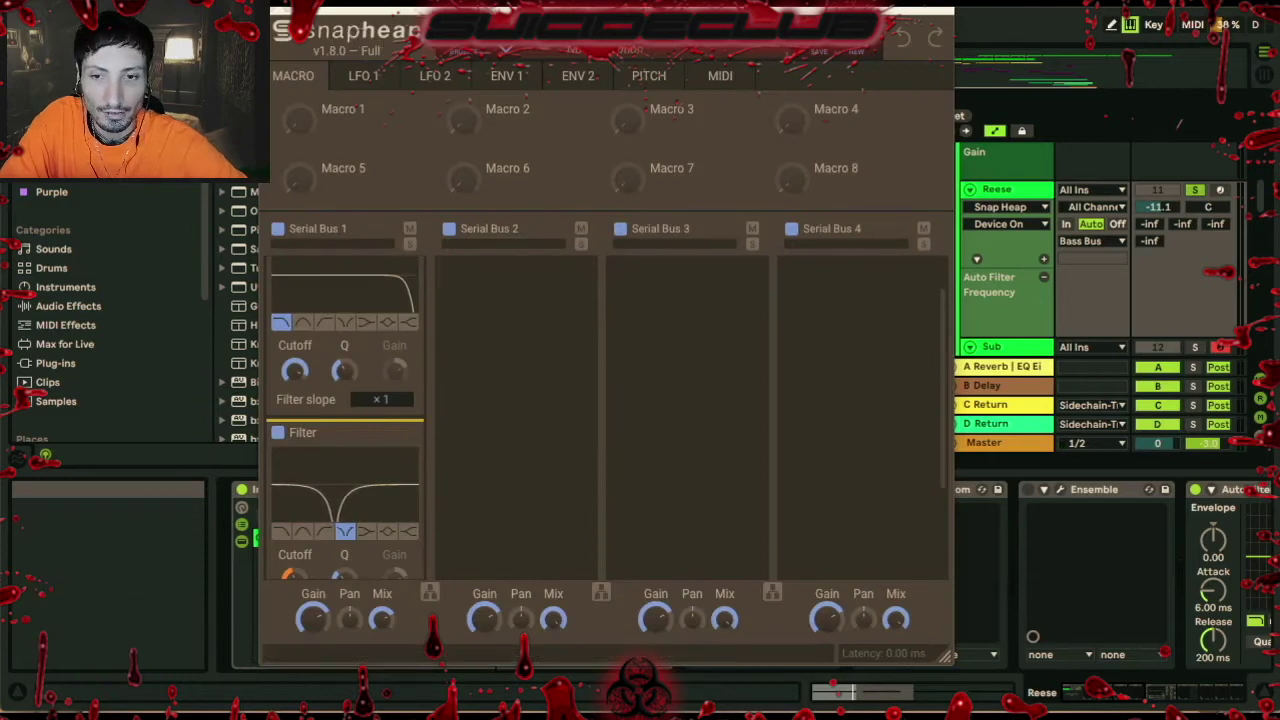
click(276, 12)
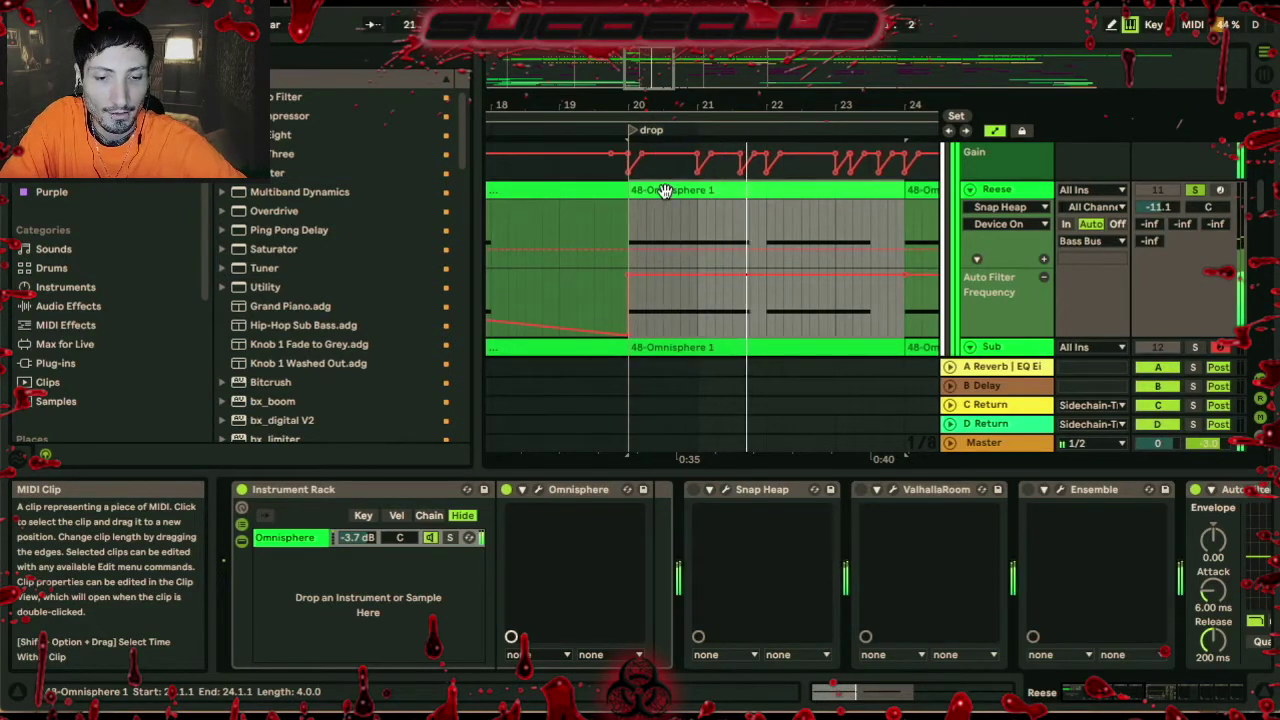
click(733, 490)
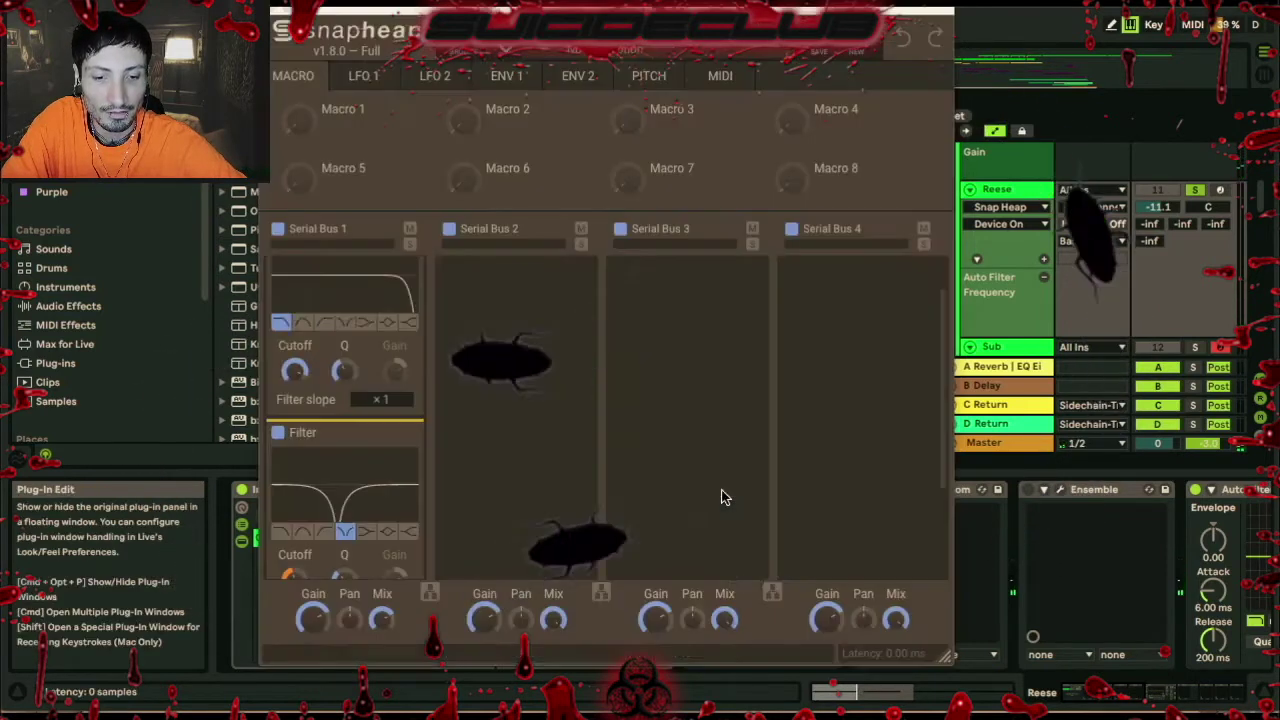
scroll(330, 450, down, 2)
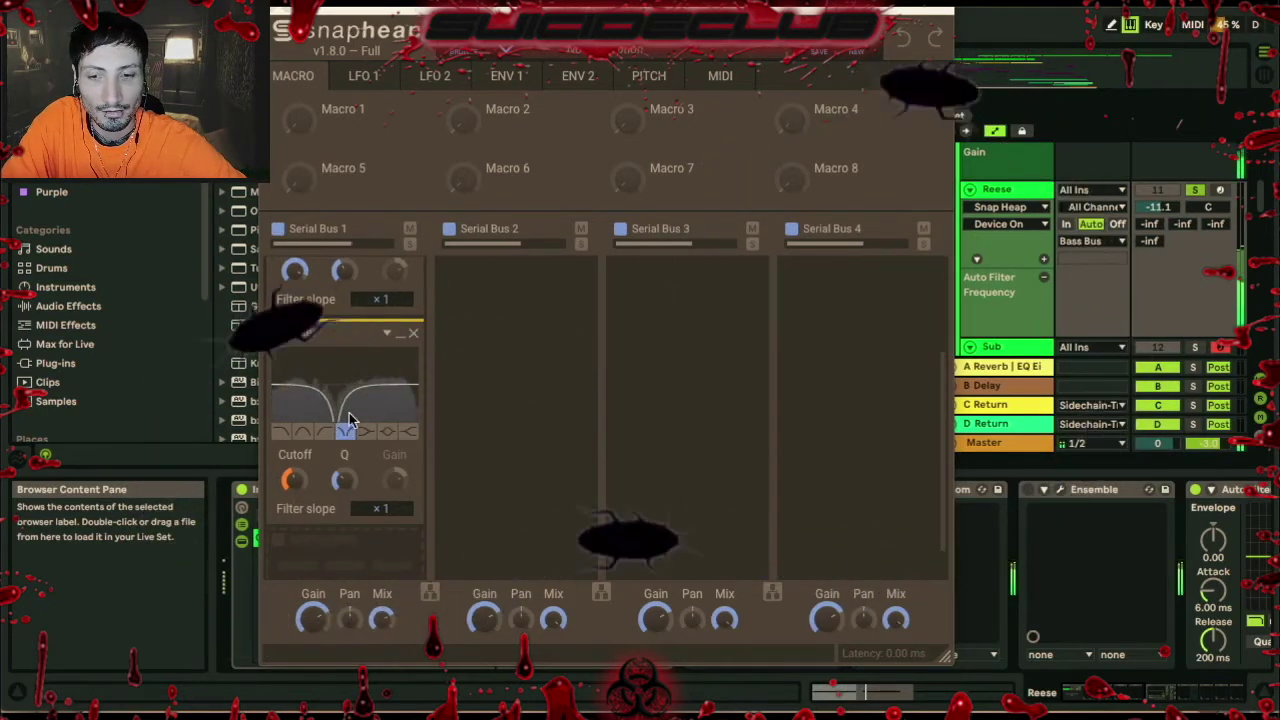
scroll(345, 420, up, 3)
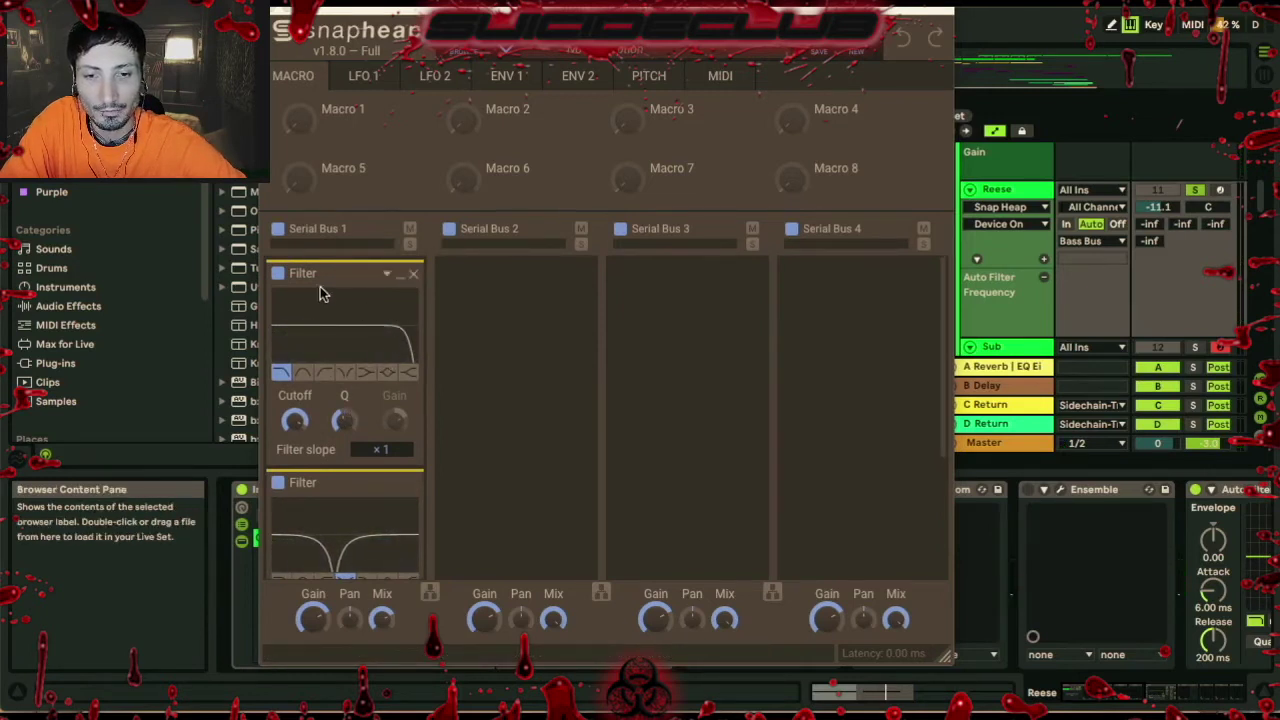
click(273, 15)
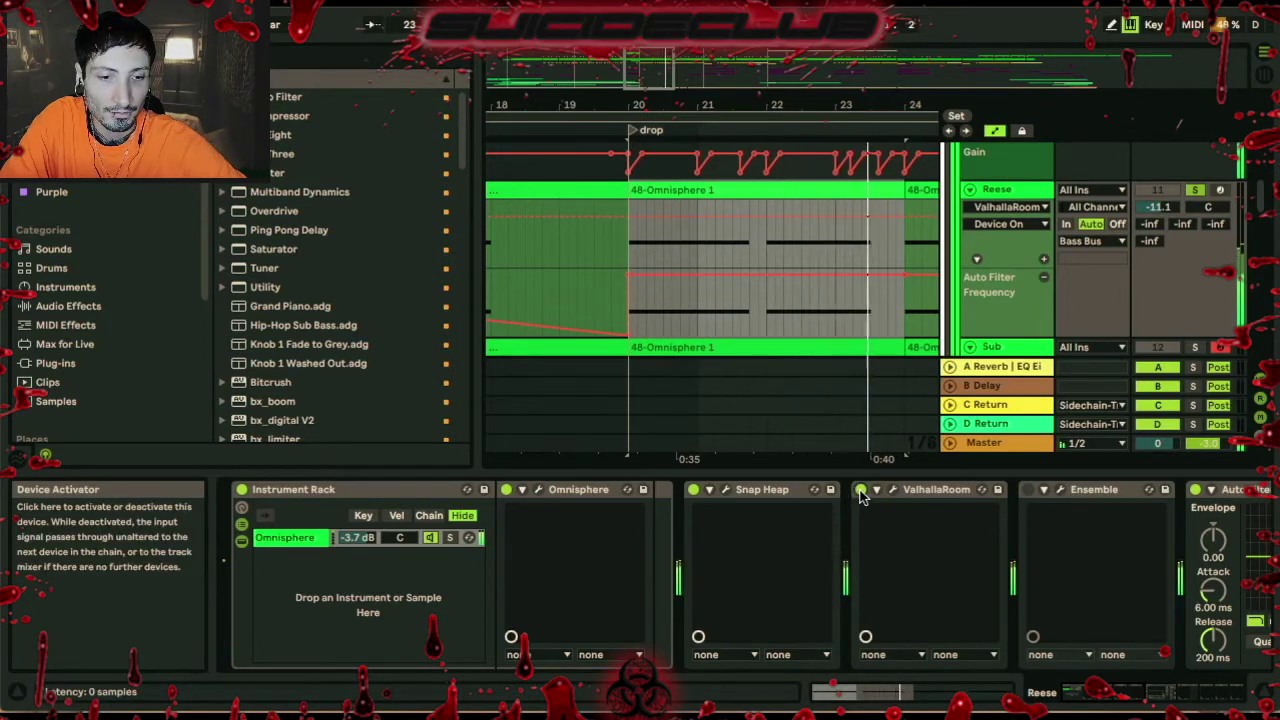
Switch ValhallaRoom and Ensemble back on for the Reese and adjust Ensemble's Mix in its plug-in window while the drop plays
click(1028, 490)
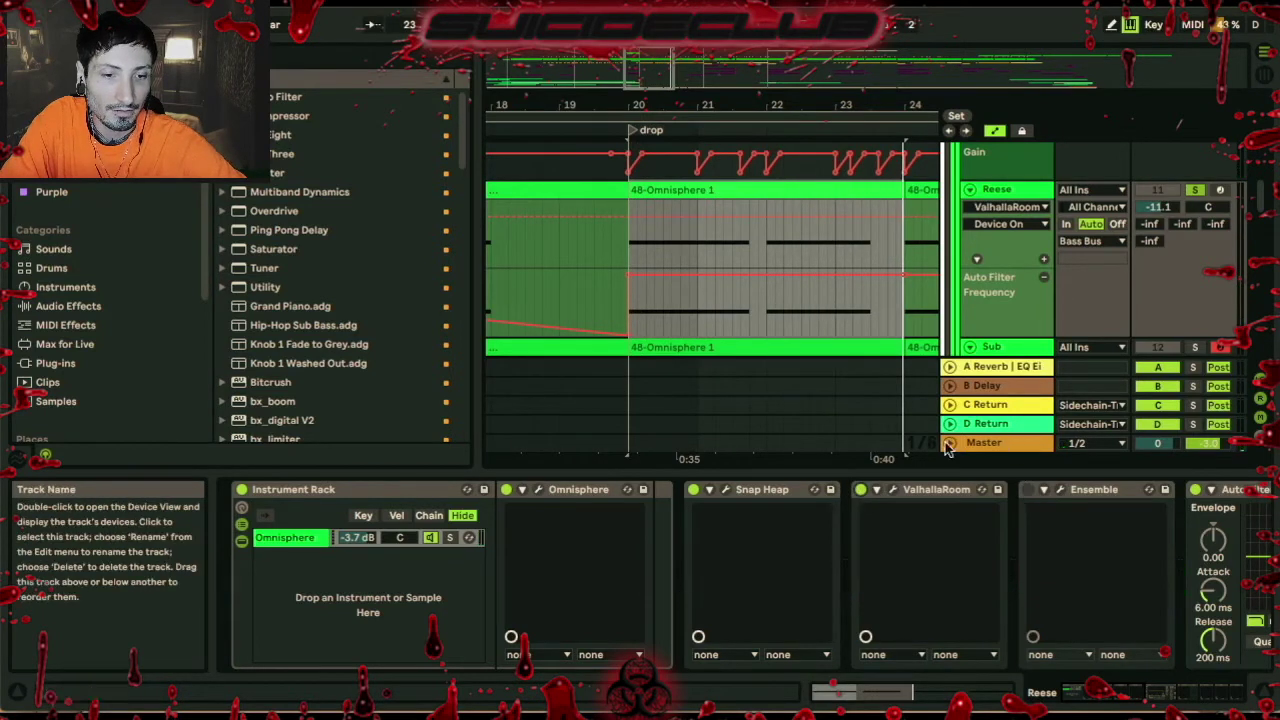
click(1028, 490)
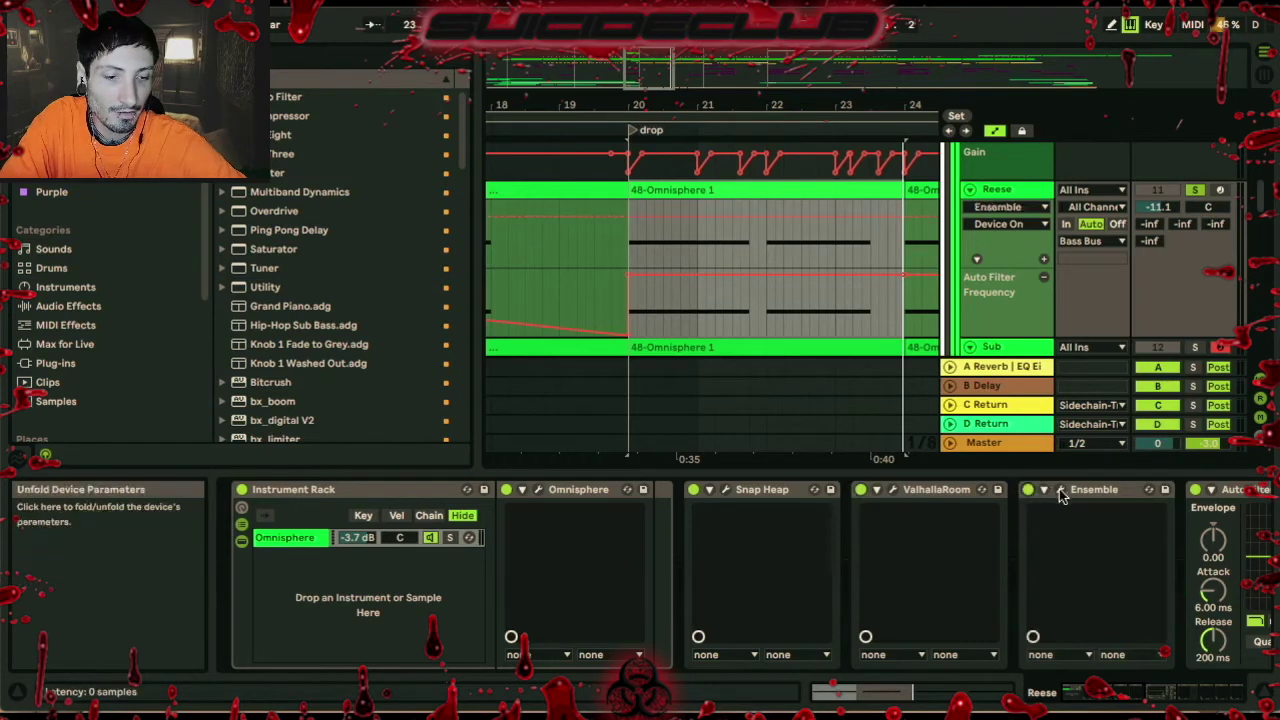
click(1062, 490)
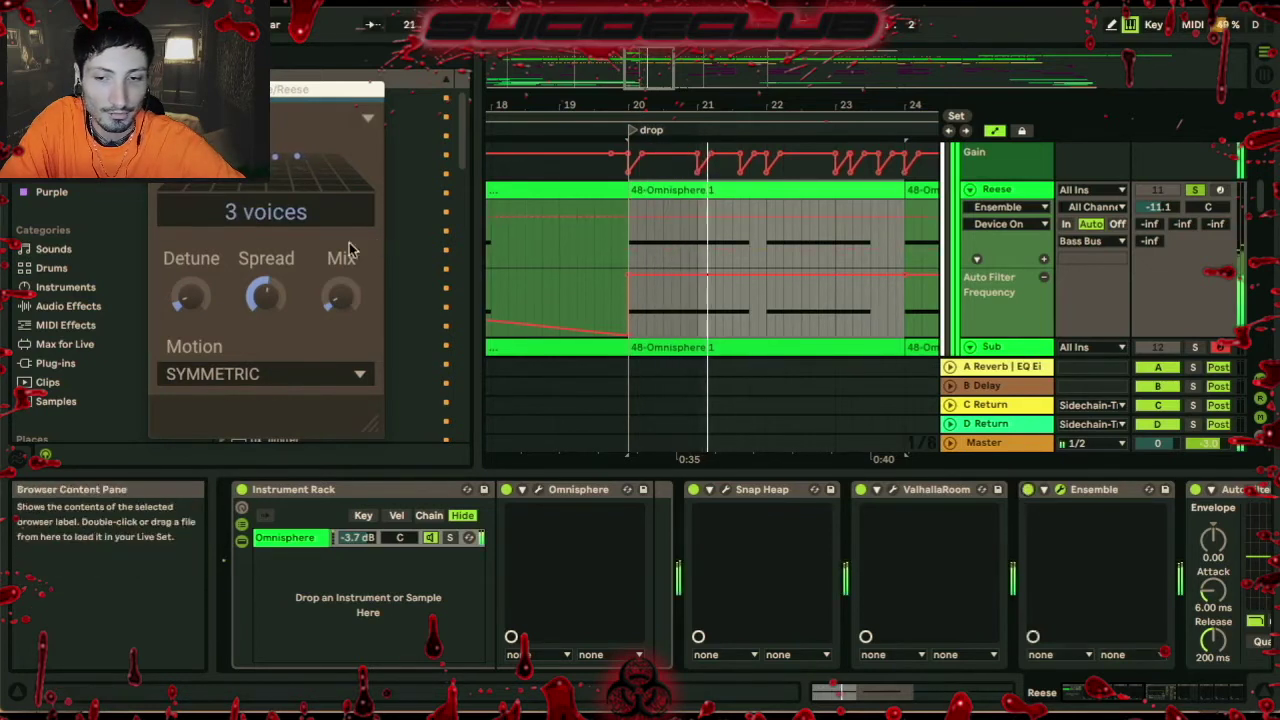
drag(340, 297, 340, 270)
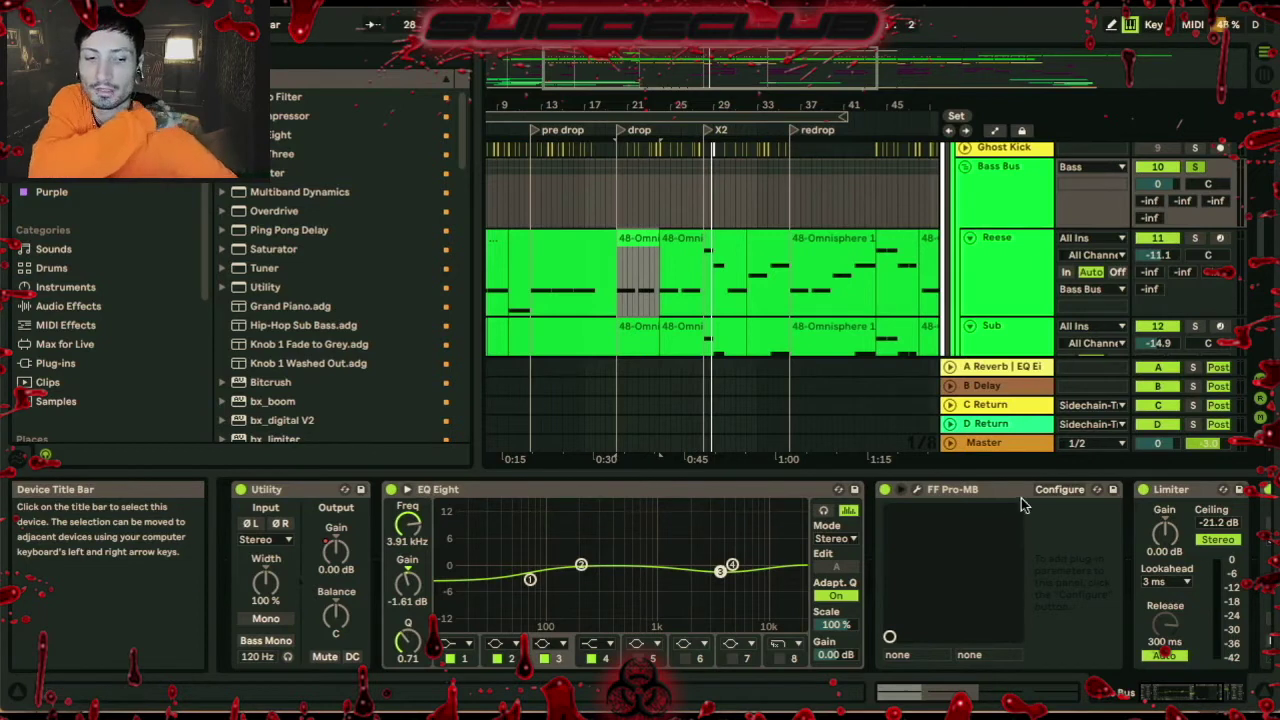
Open the Bass Bus's FF Pro-MB and play the drop while bypassing and re-enabling Band 1 to compare the sound
click(901, 489)
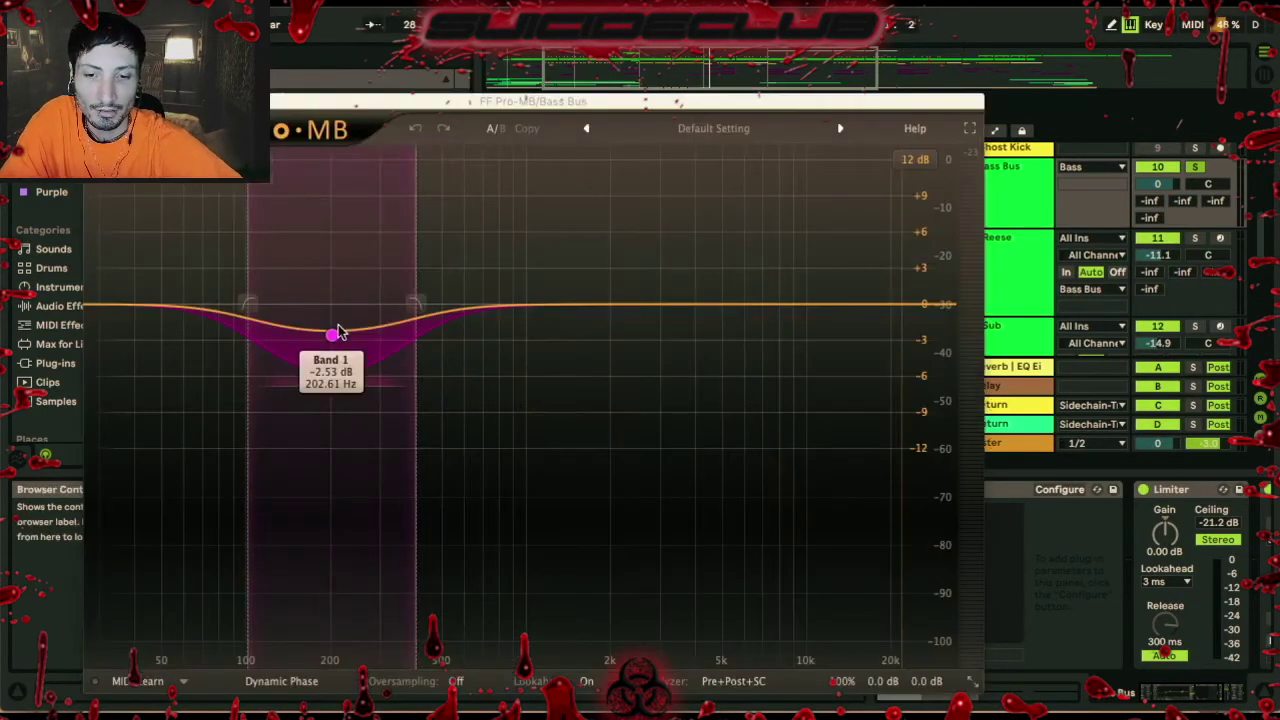
key(space)
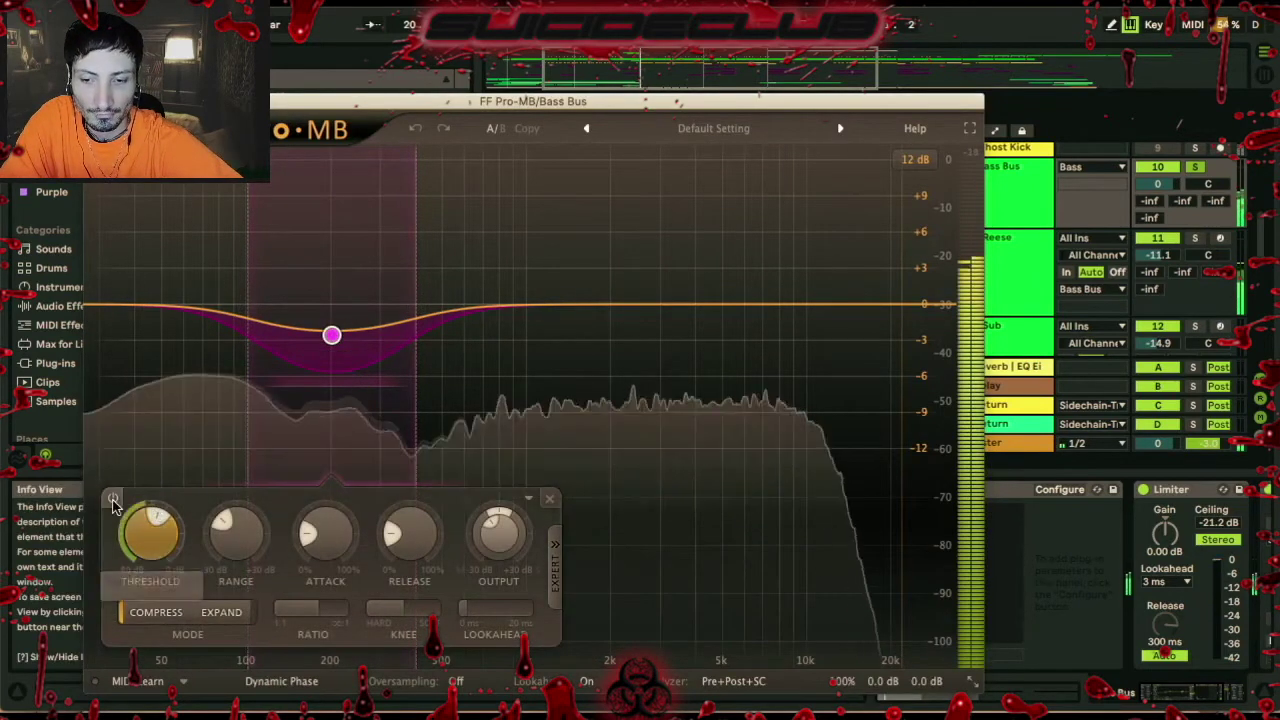
click(113, 500)
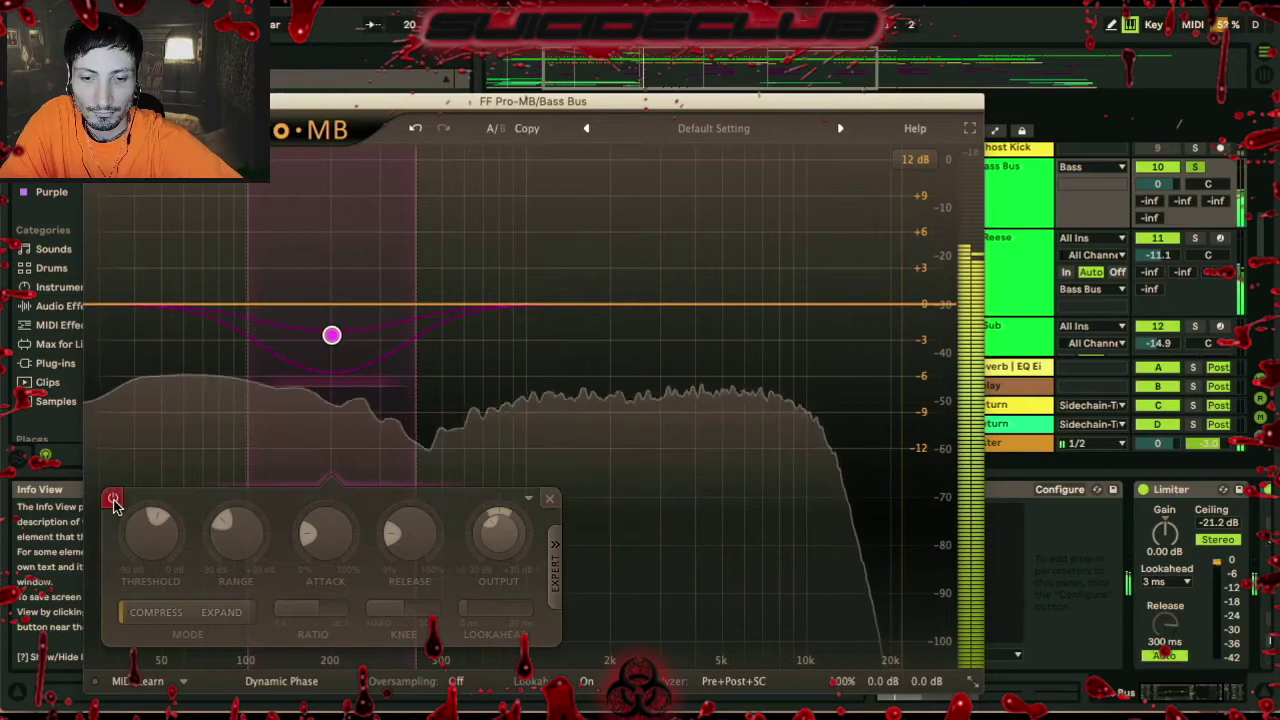
click(113, 500)
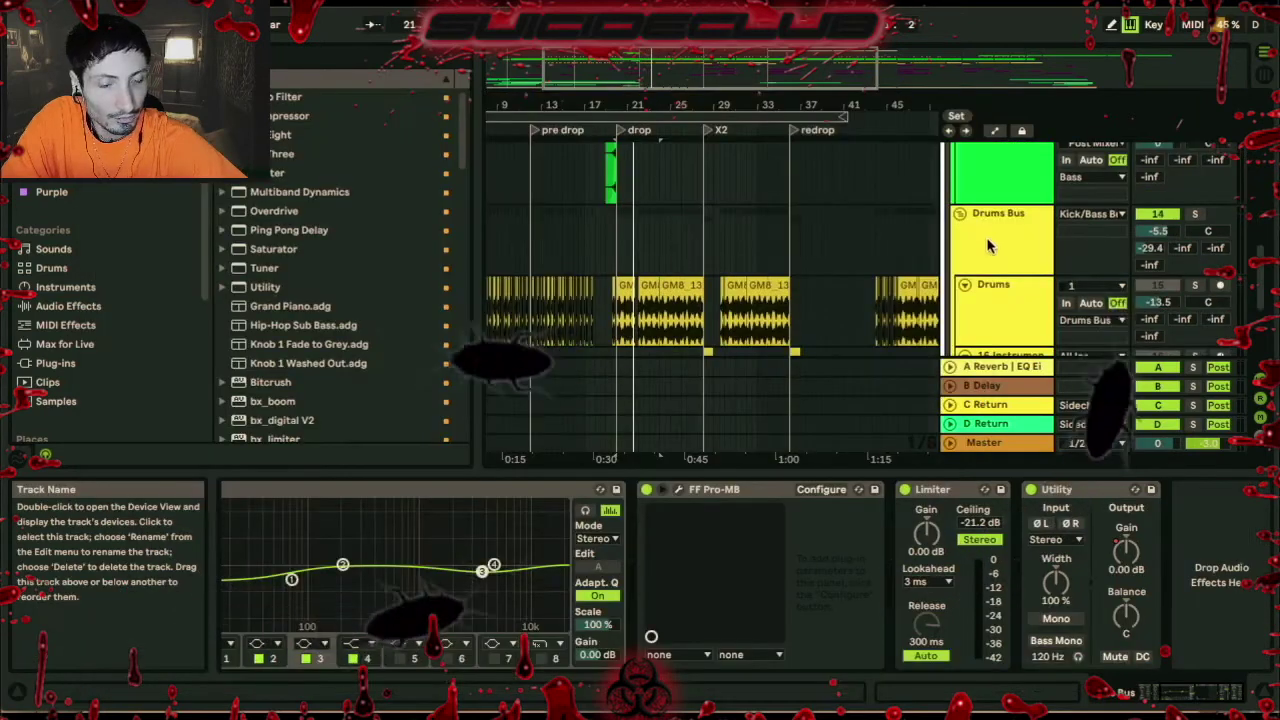
Solo the Drums Bus and play the Drums track's loops in the drop and from before the pre drop
click(987, 246)
drag(620, 104, 670, 242)
scroll(750, 230, down, 3)
scroll(877, 205, up, 1)
click(1000, 168)
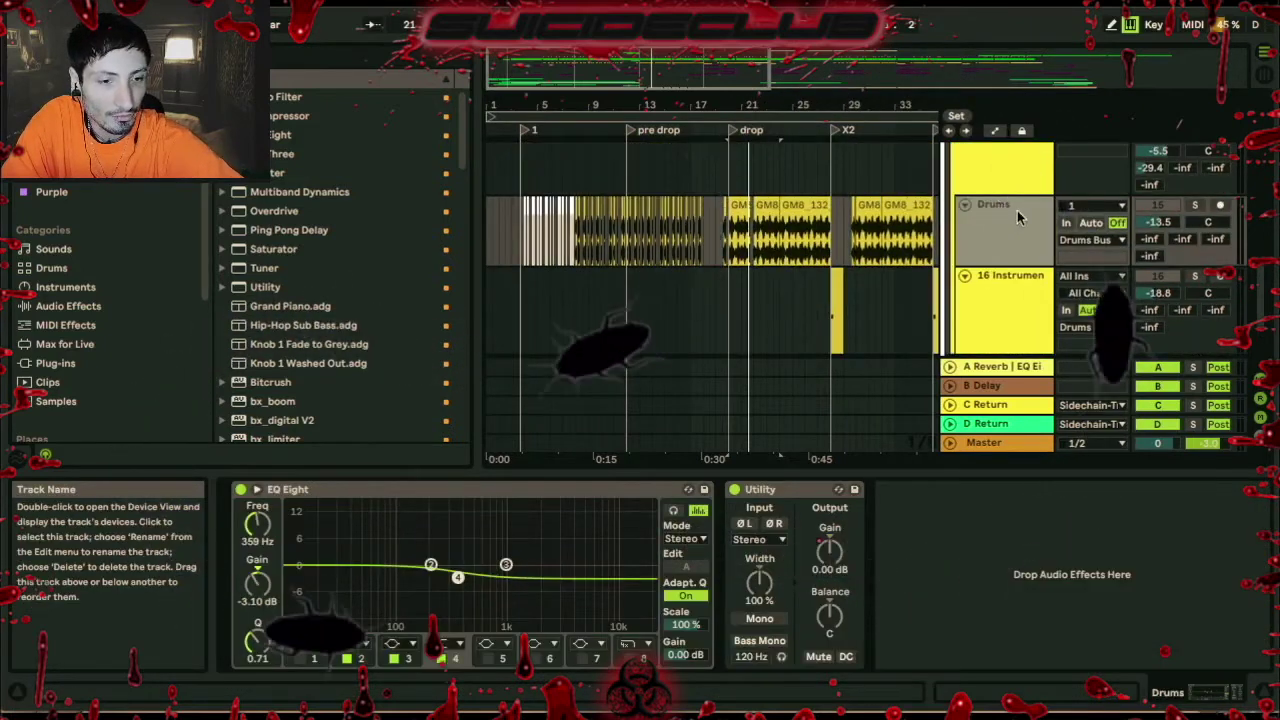
scroll(1219, 177, up, 1)
click(757, 250)
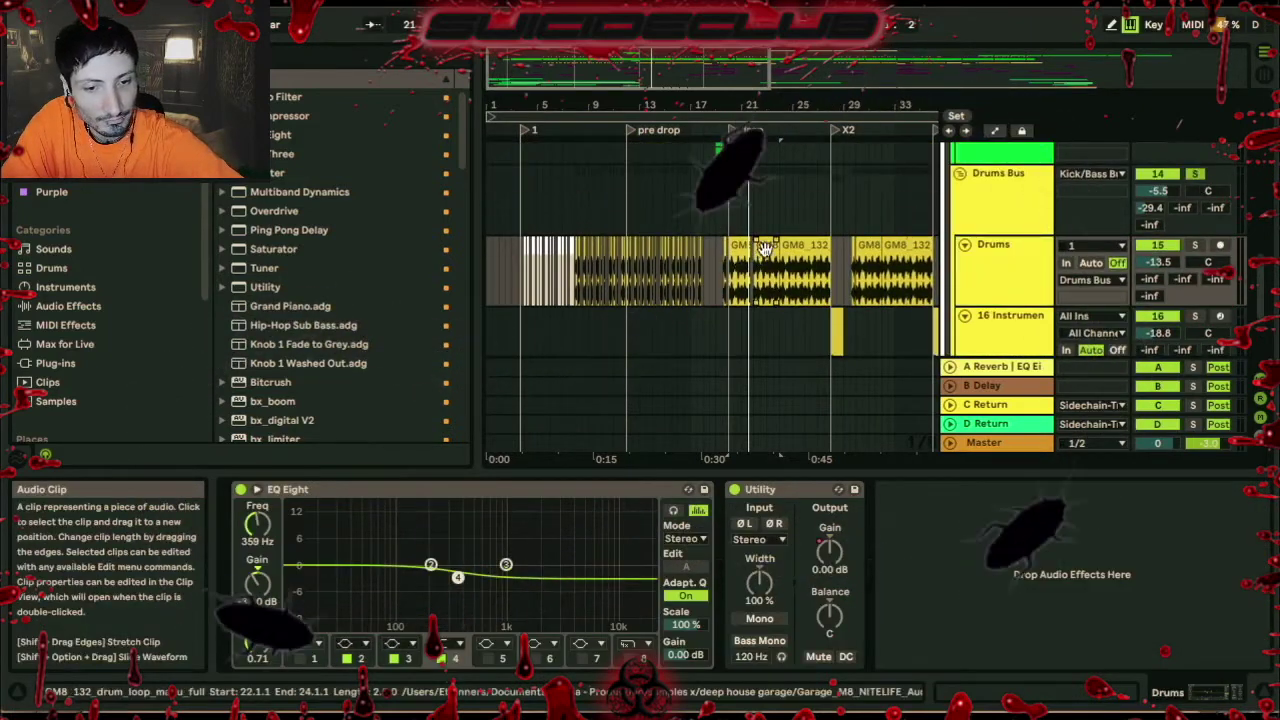
key(space)
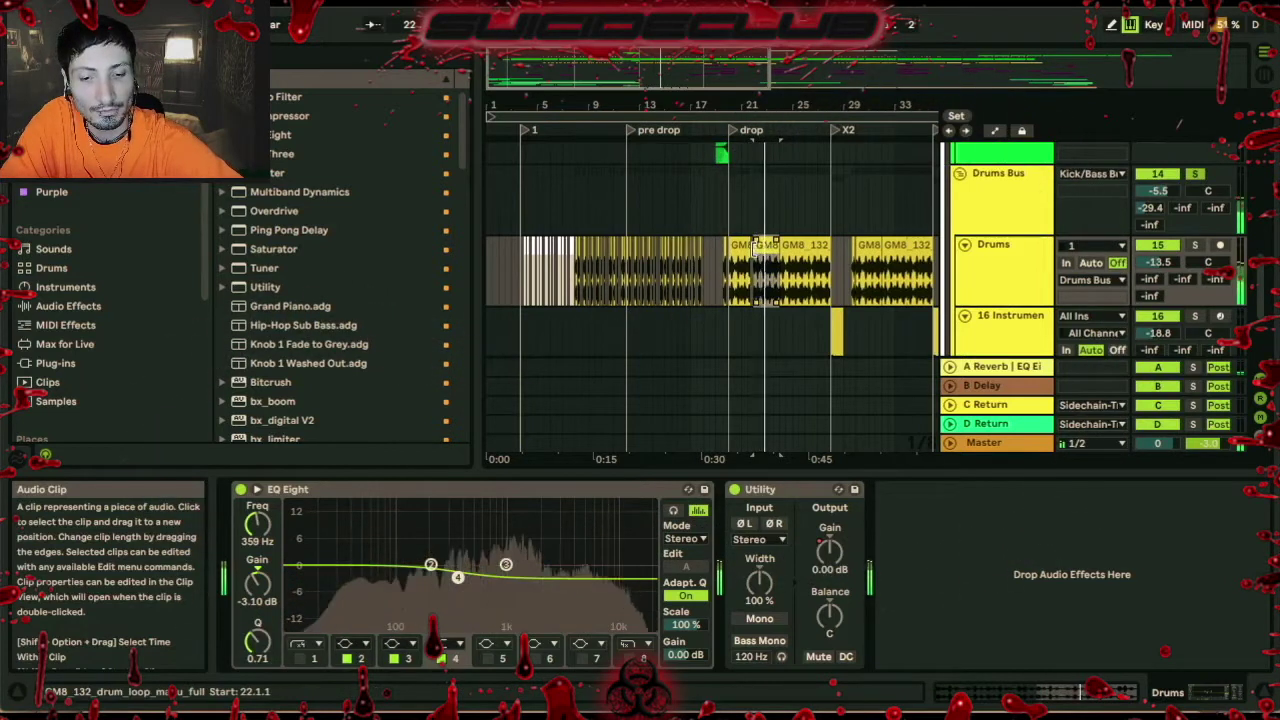
drag(611, 107, 510, 72)
key(space)
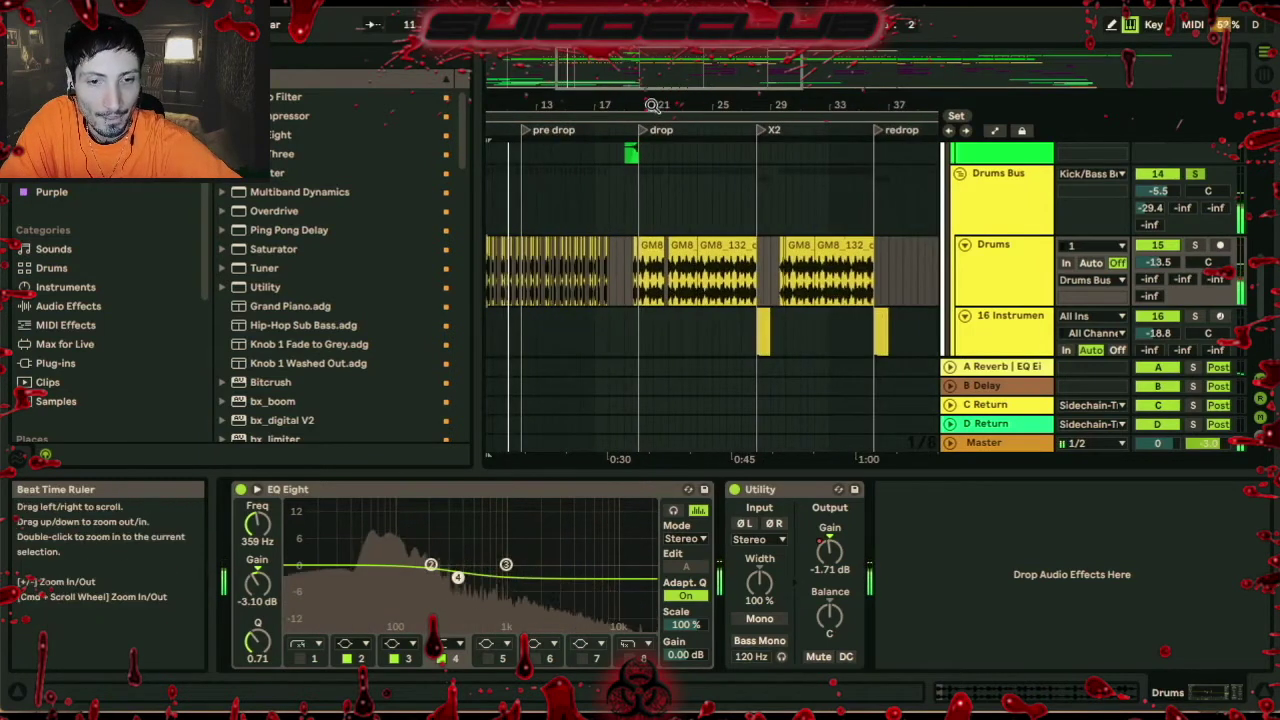
Open the GM8_132_drum_loop clip at the start of the drop in Clip View and play it
drag(651, 106, 651, 145)
key(space)
double_click(700, 250)
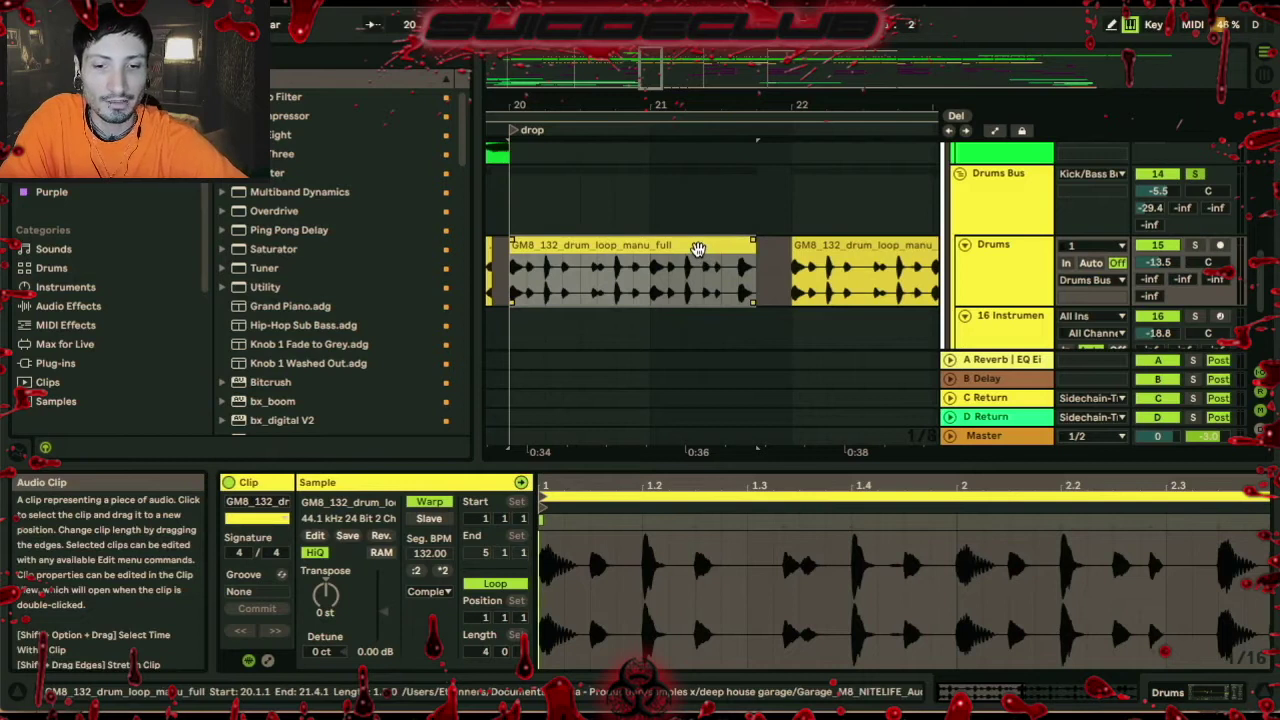
drag(520, 110, 523, 102)
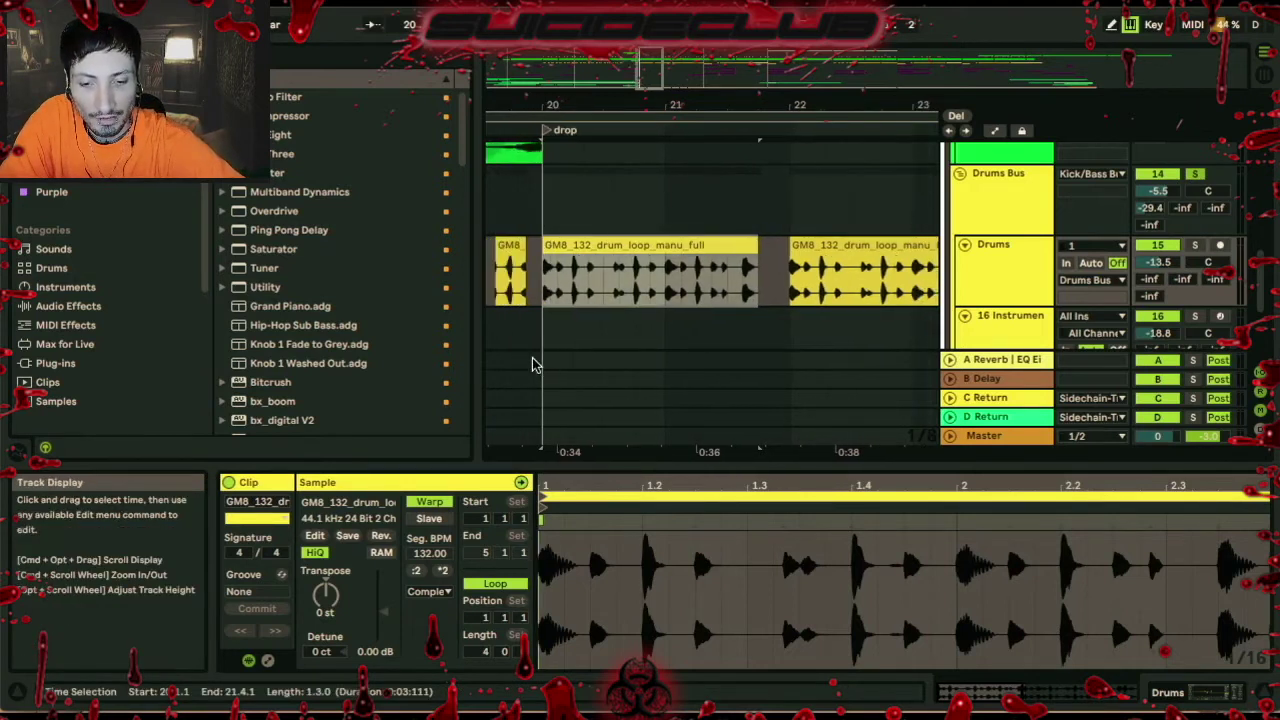
click(579, 242)
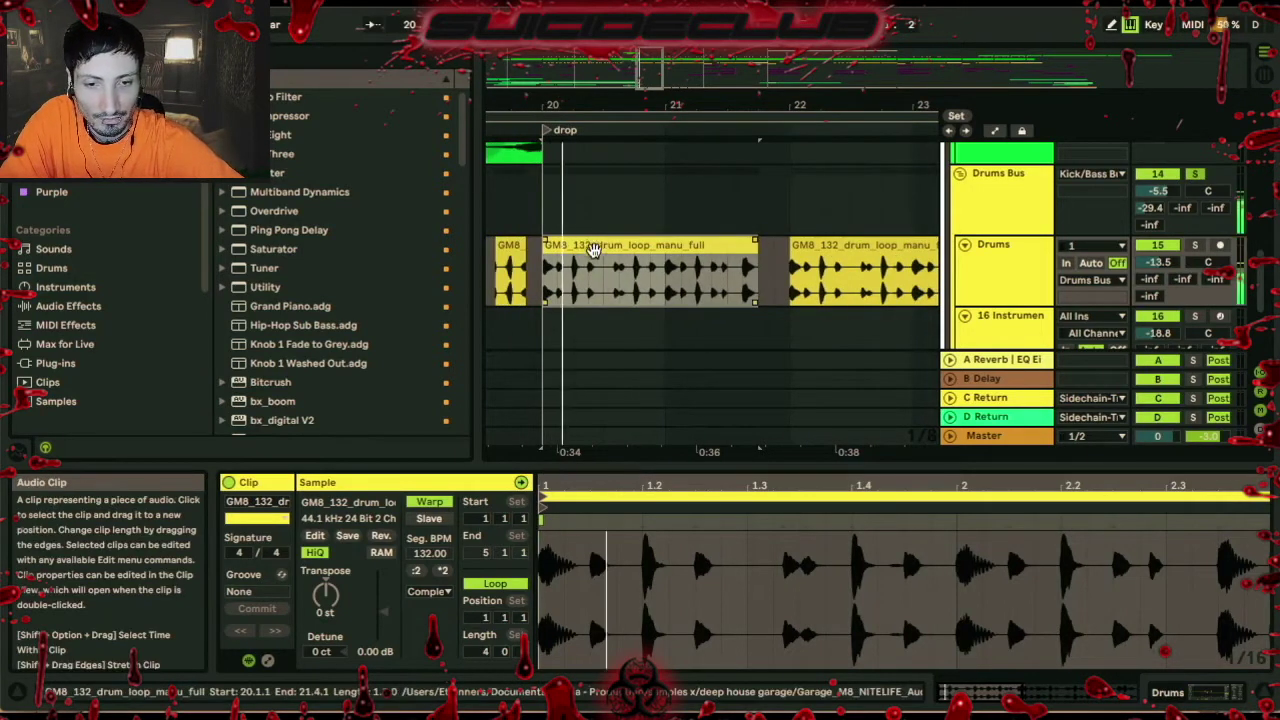
Audition the drop's drum loop in Beats warp mode with transient looping off, and return its warp mode to Complex
click(428, 591)
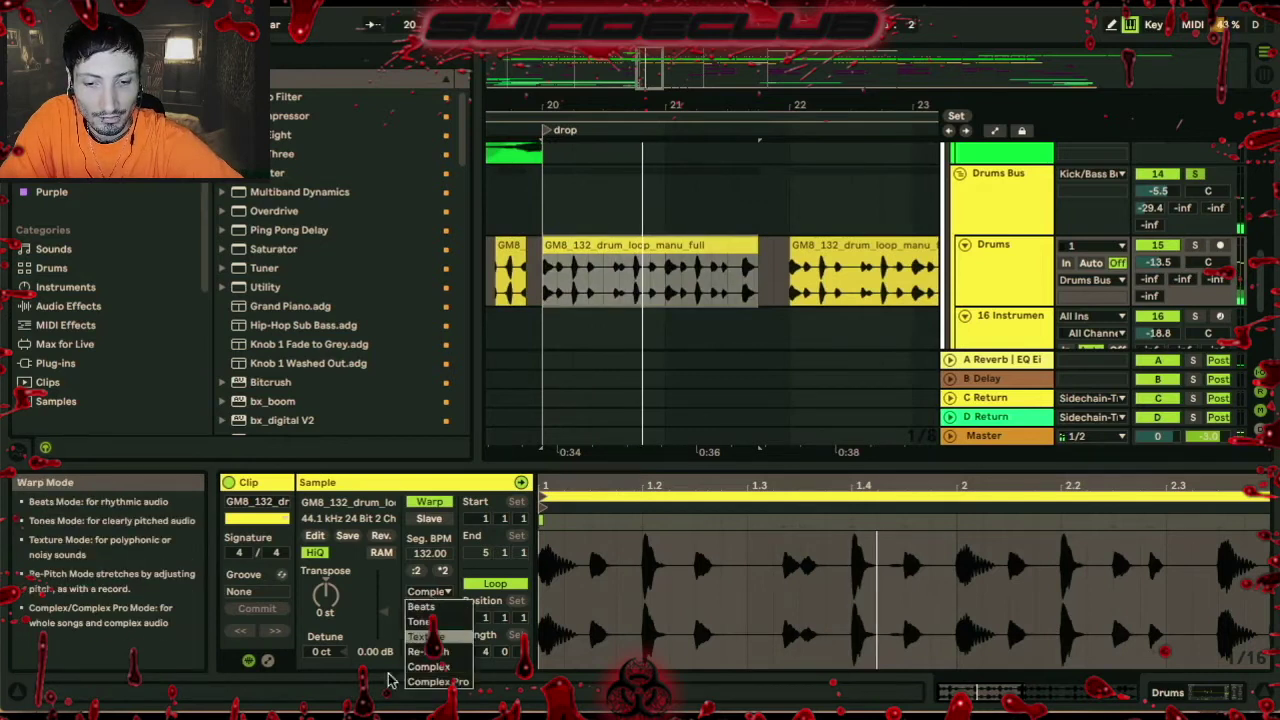
click(418, 608)
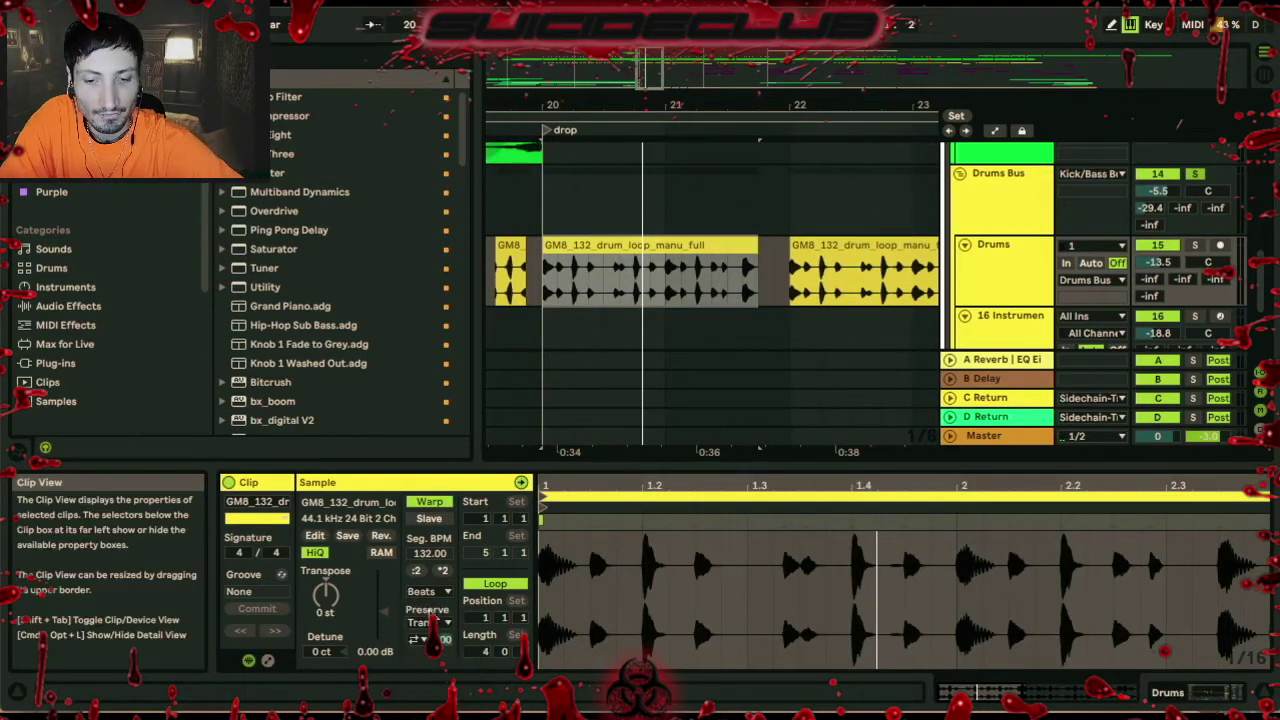
click(435, 622)
click(410, 612)
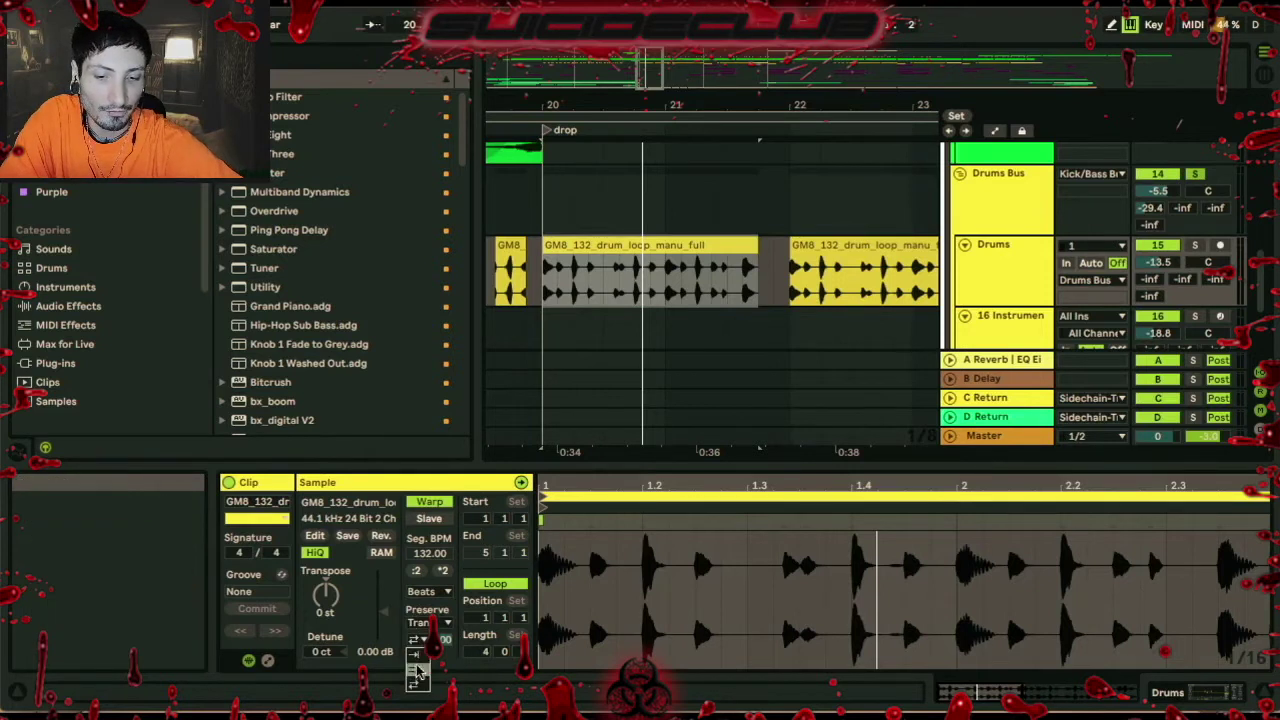
click(420, 655)
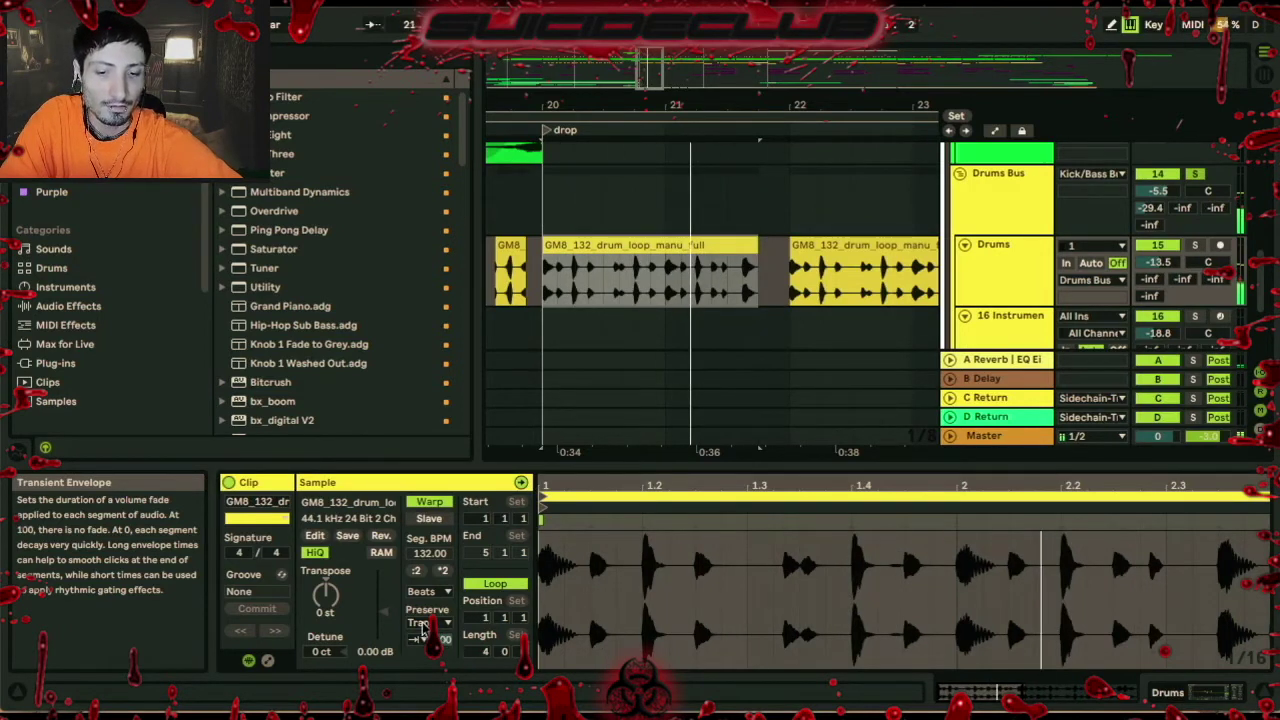
click(428, 591)
click(428, 684)
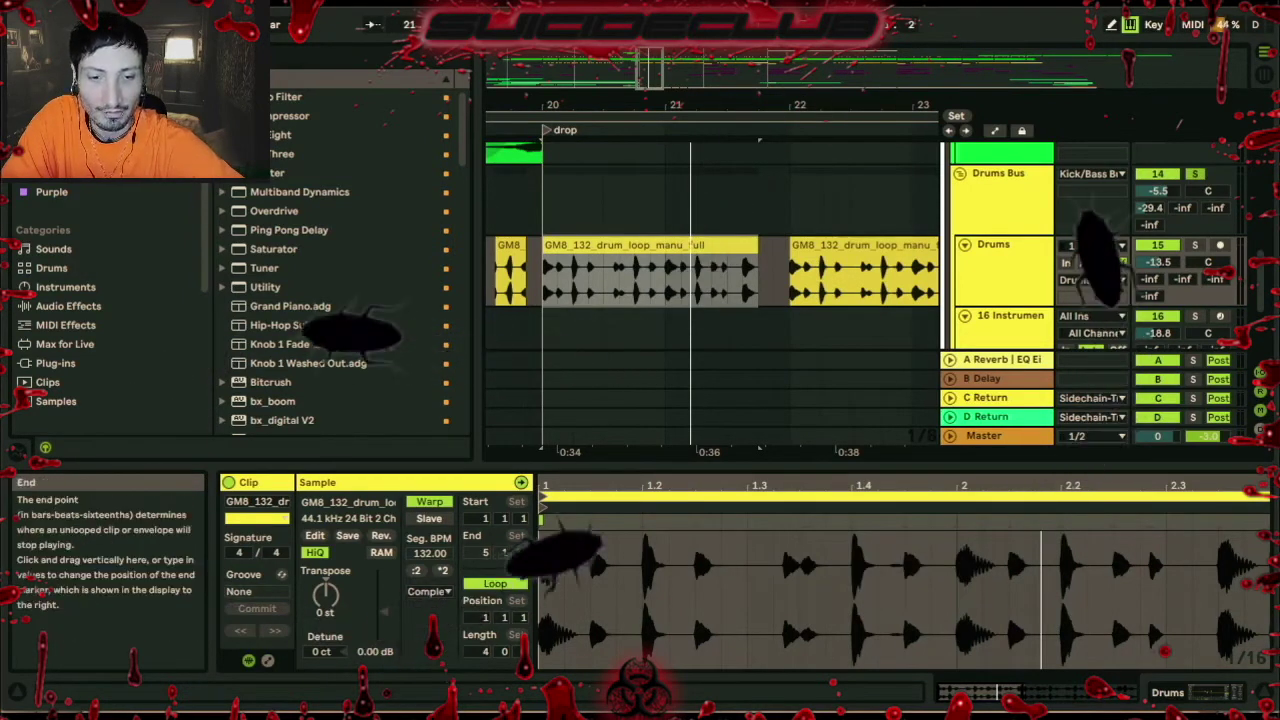
key(space)
Show the Drums track's devices and play the drop while bypassing and re-enabling EQ Eight's filter 4
mouse_move(650, 105)
mouse_down()
mouse_move(650, 56)
mouse_move(650, 86)
mouse_up()
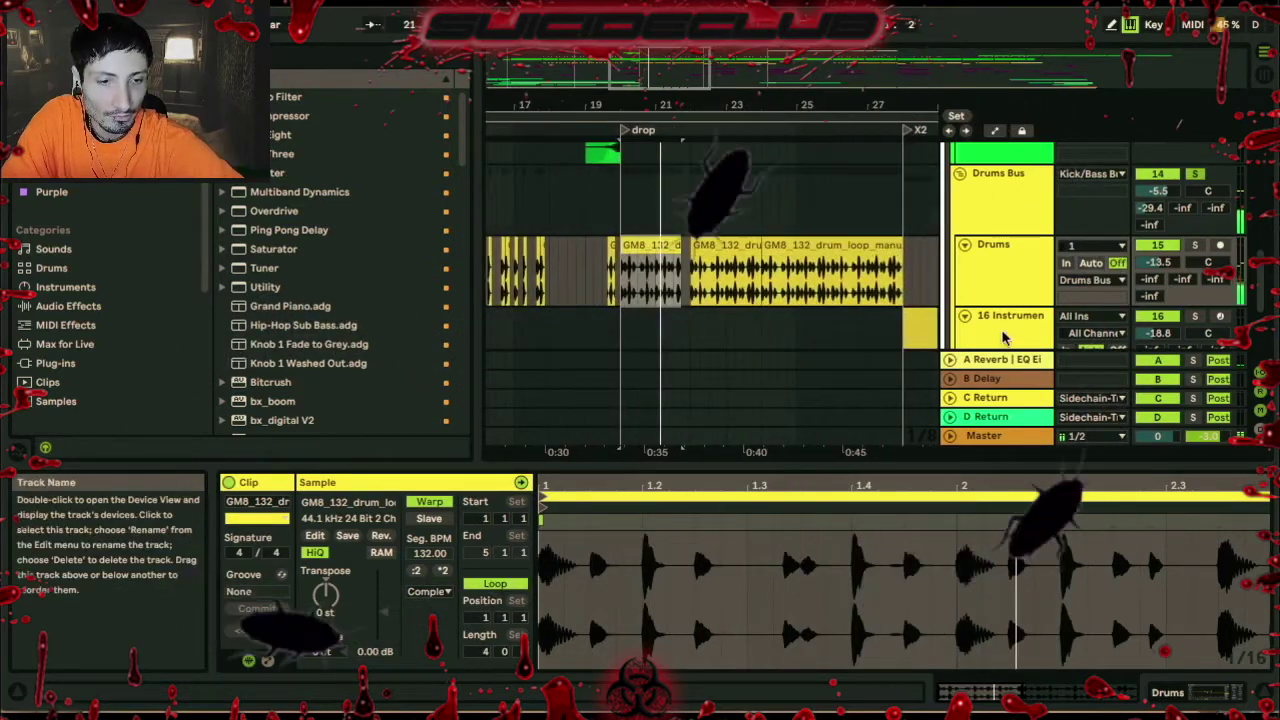
click(1005, 260)
double_click(1005, 260)
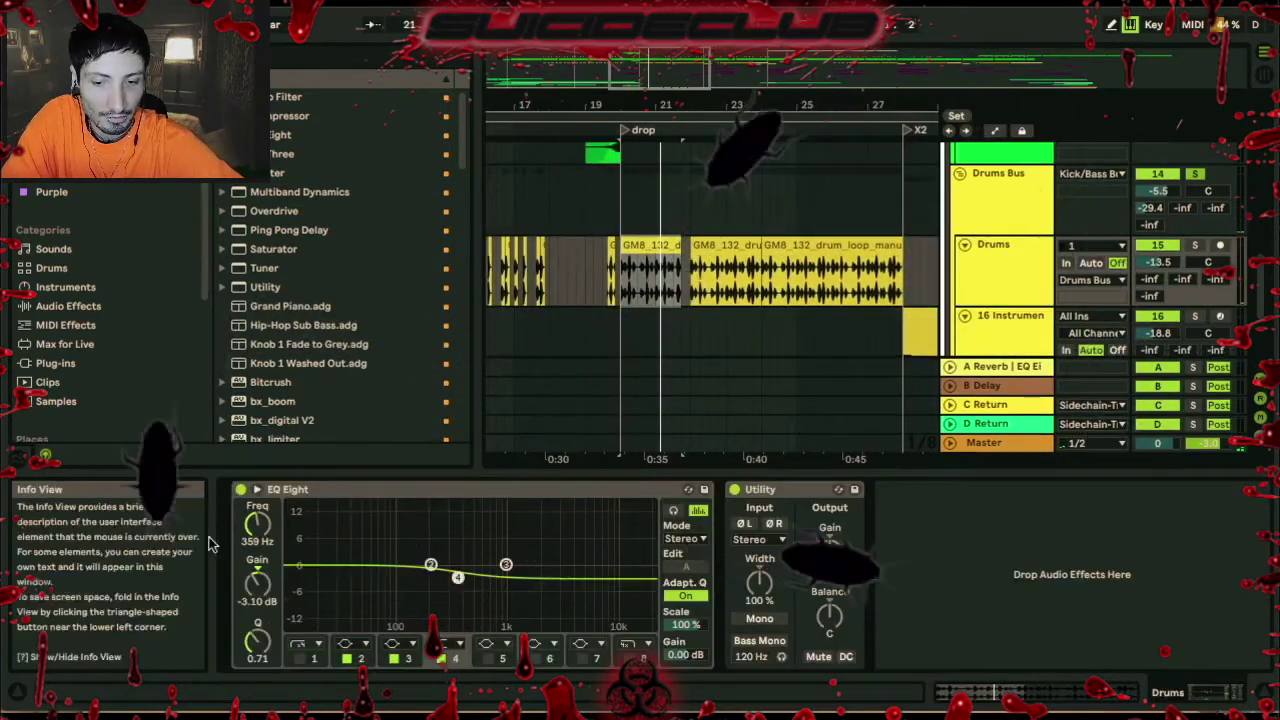
click(440, 658)
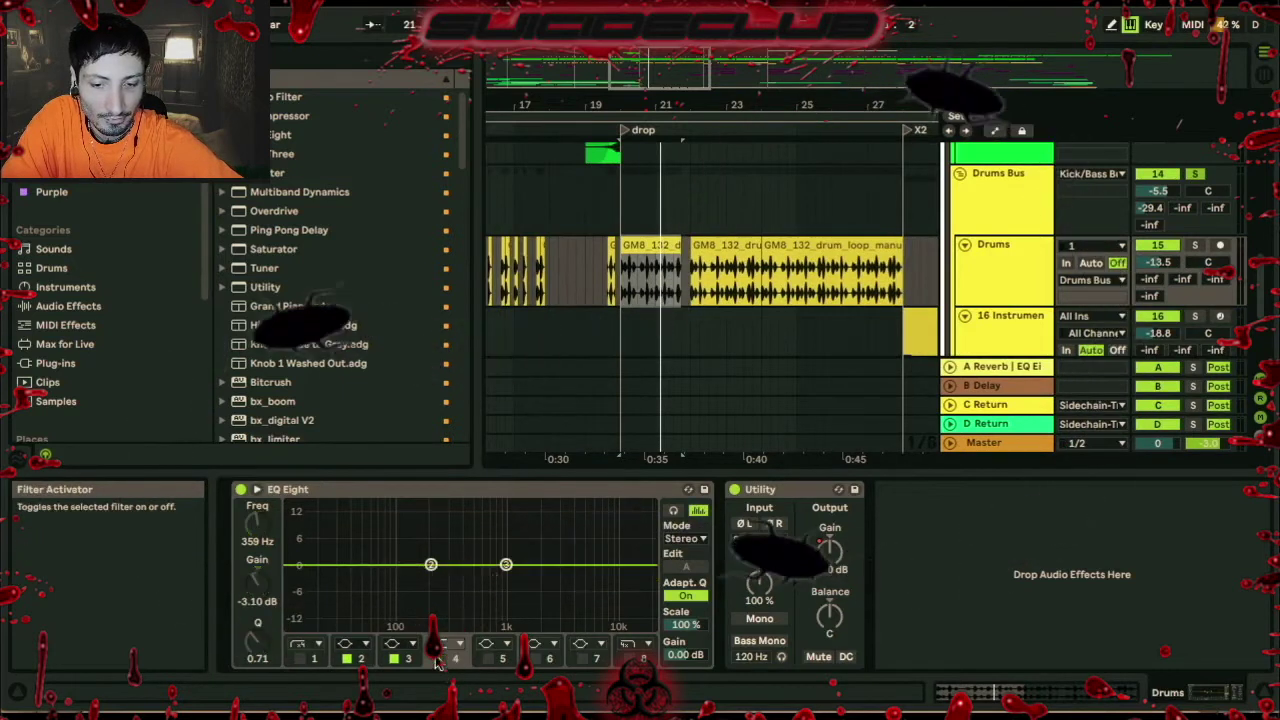
key(space)
click(440, 658)
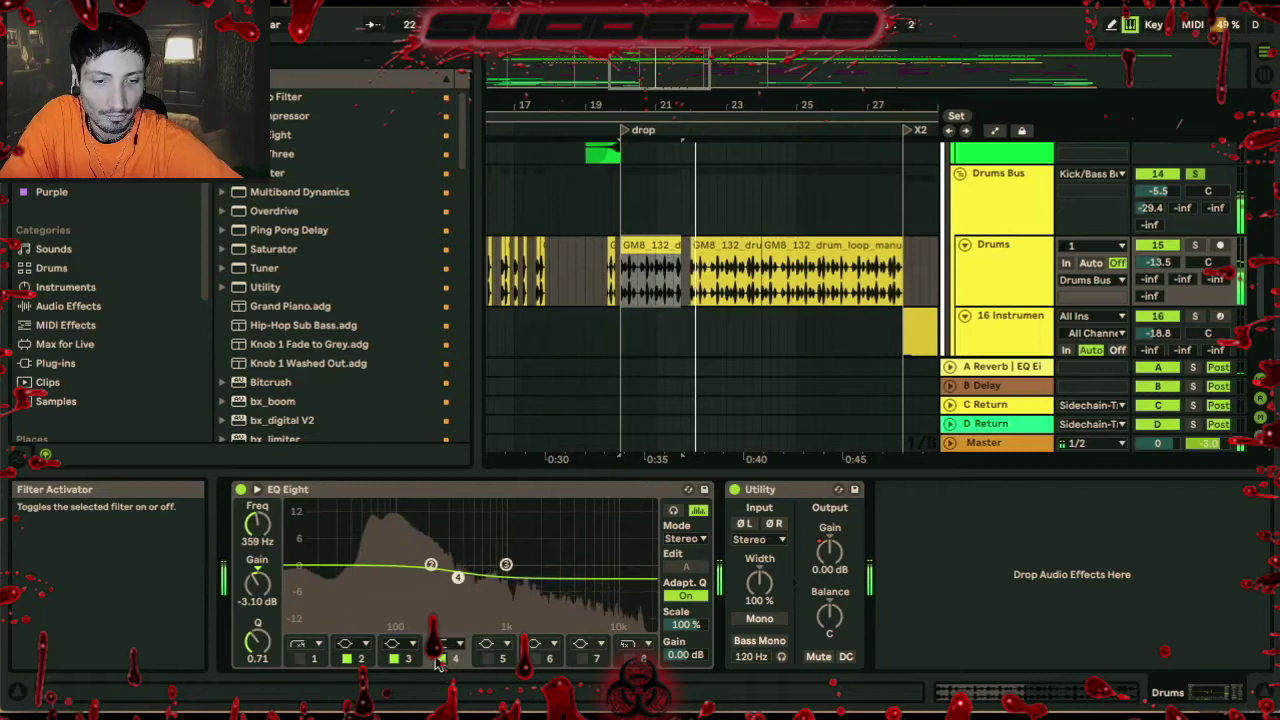
Select the Drums Bus and compare the drop with its EQ Eight bypassed and re-enabled
click(1008, 212)
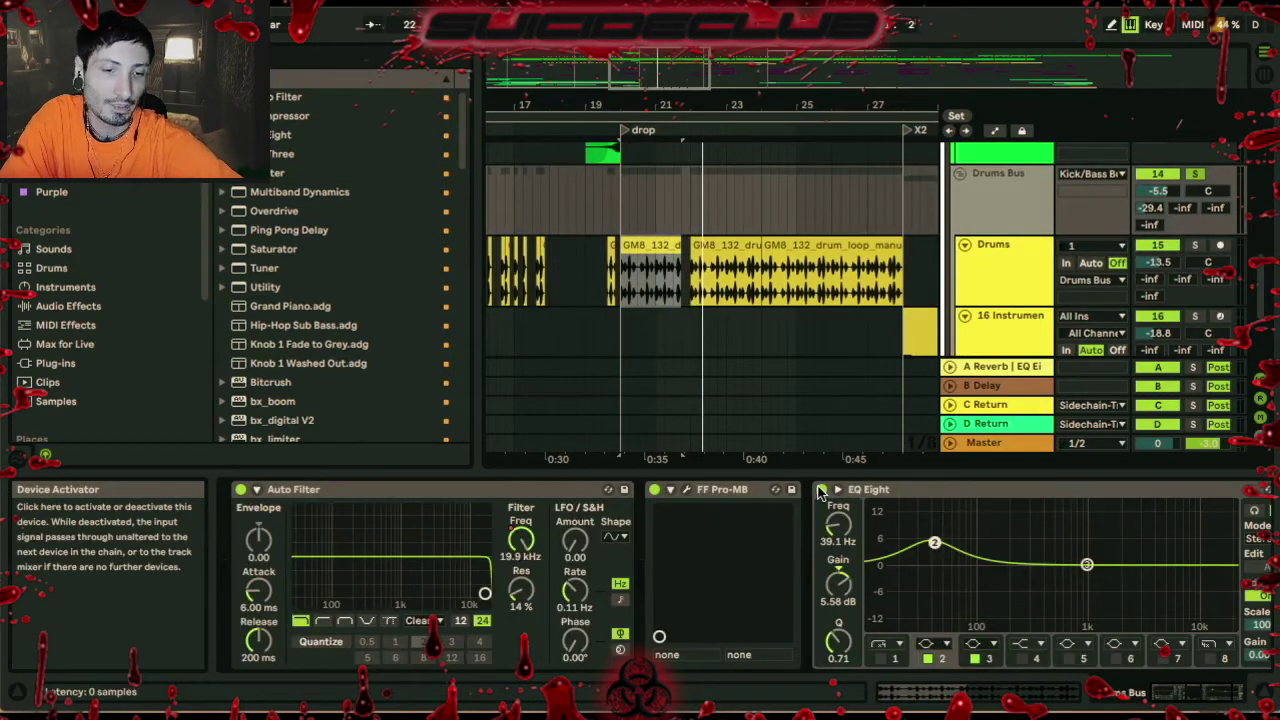
click(820, 490)
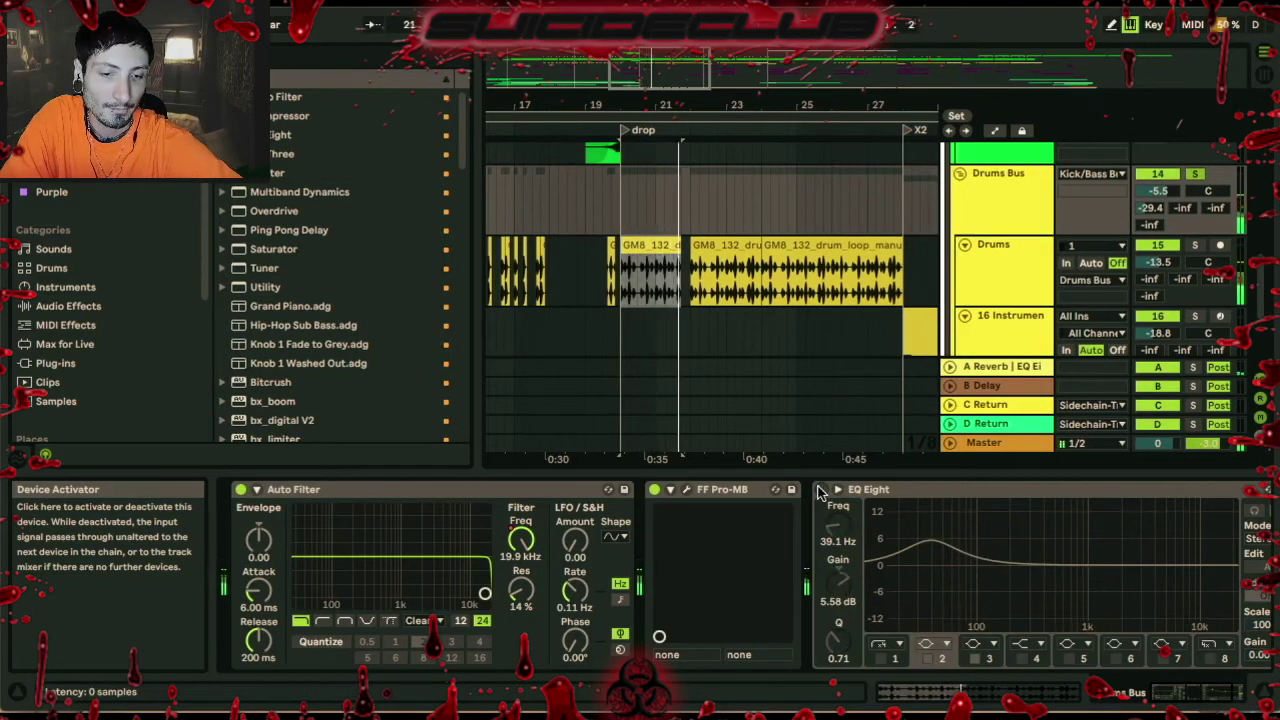
click(820, 490)
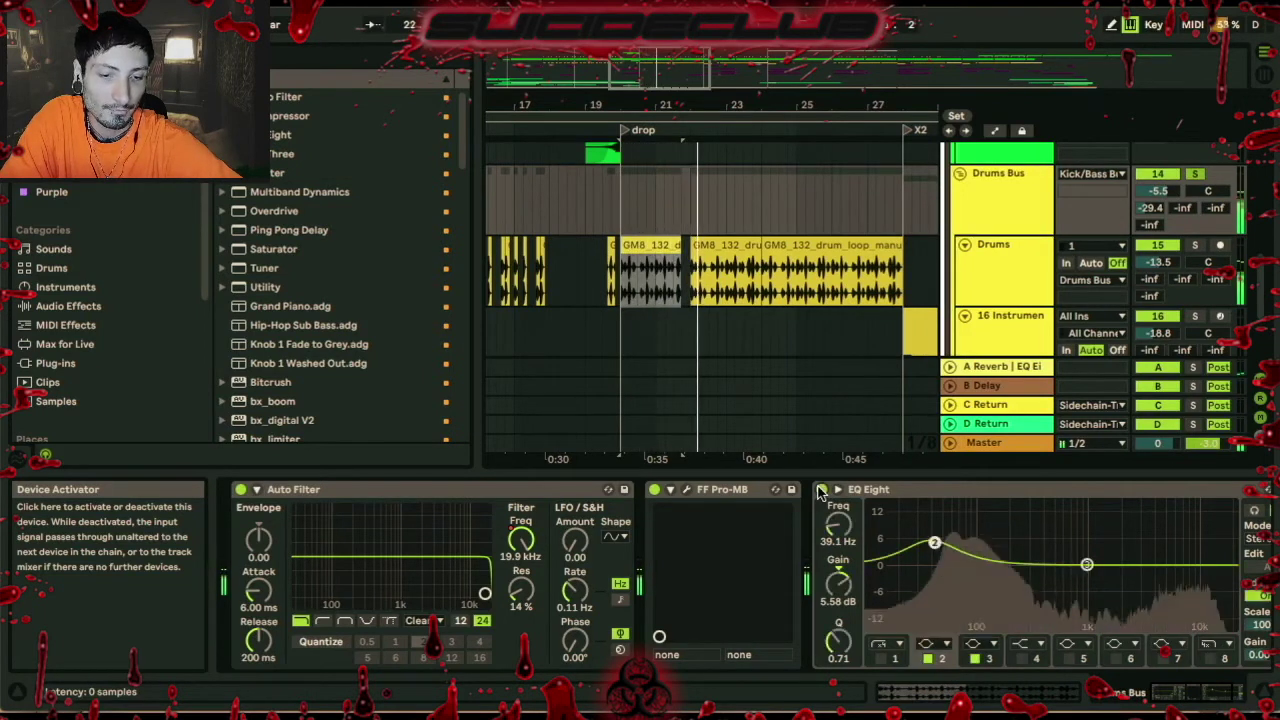
Inspect the Drums Bus's FF Pro-MB low band, close the plug-in window and compare the drop with the plug-in off and on
click(686, 490)
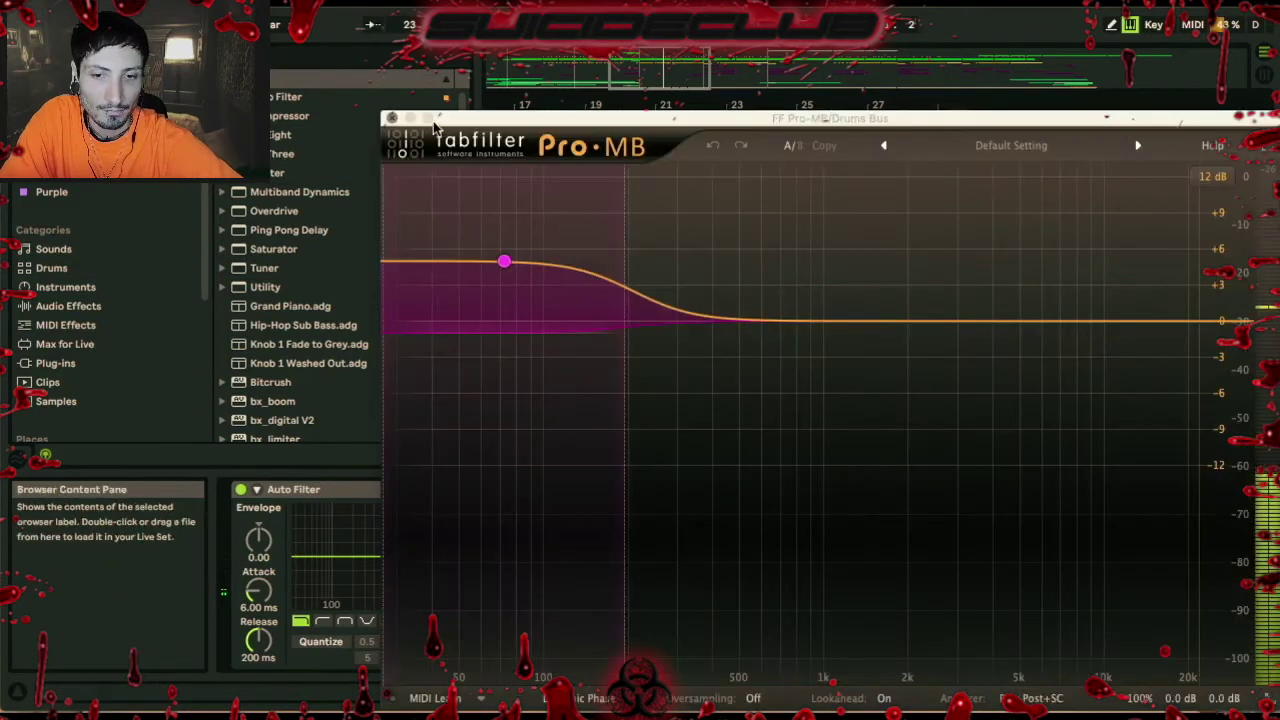
click(391, 118)
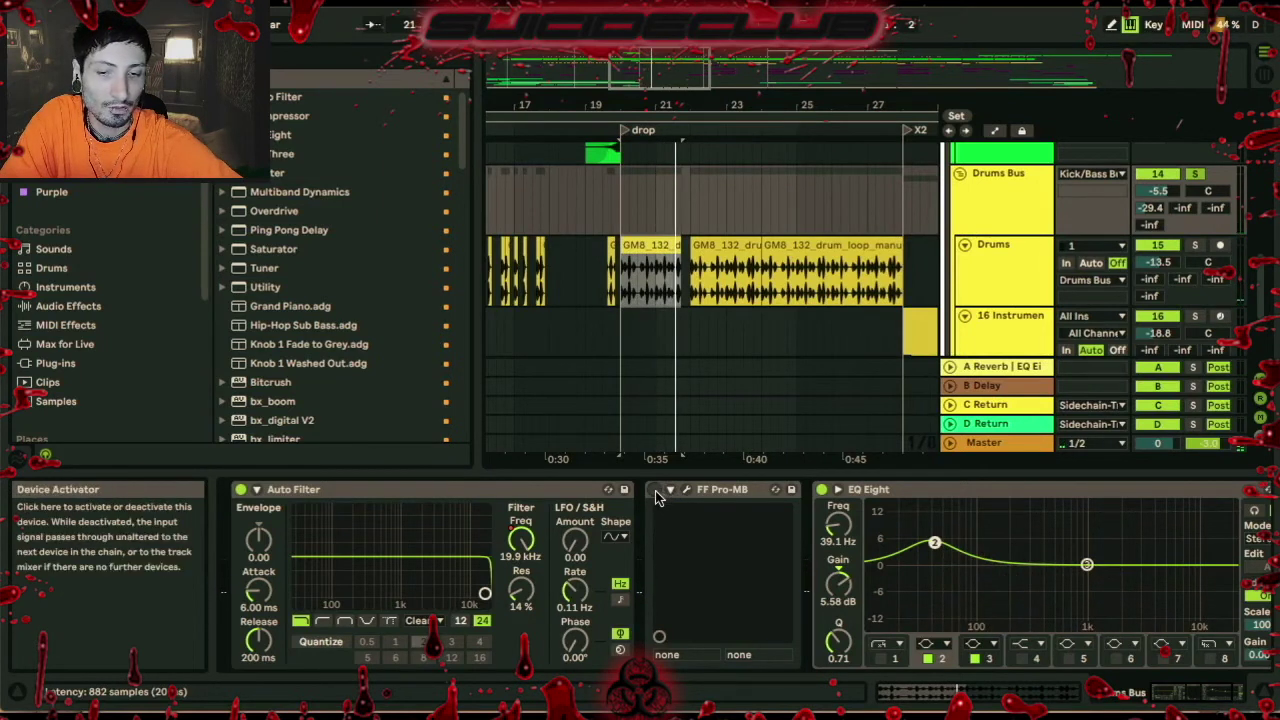
click(656, 490)
key(space)
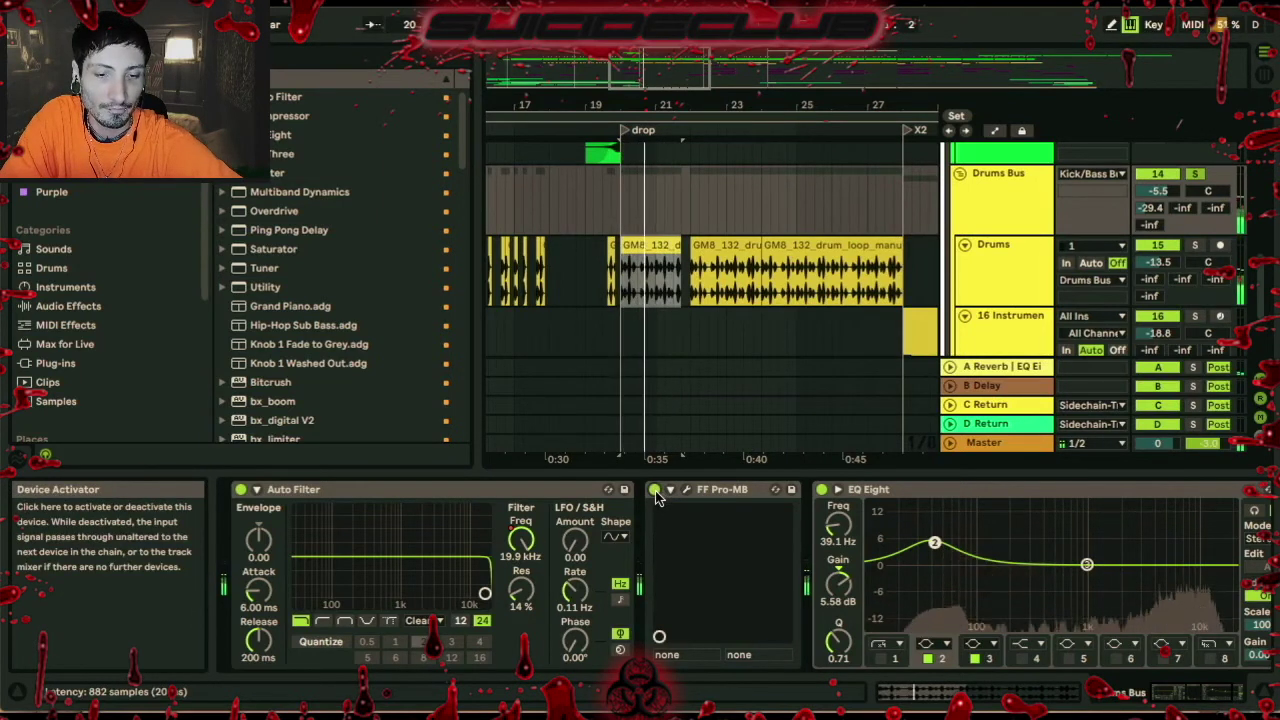
Select the Kick/Bass Bus and play the drop while switching OTT's High, Mid and Low bands off and on
click(1012, 330)
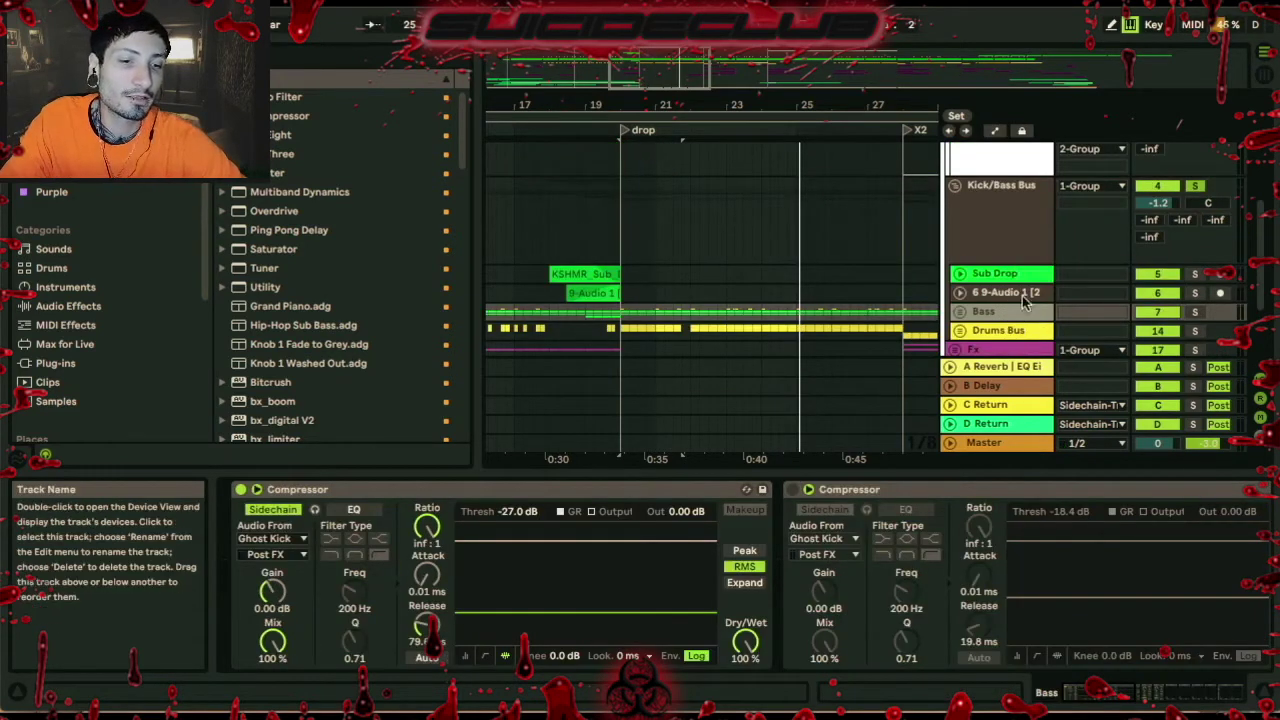
click(1002, 193)
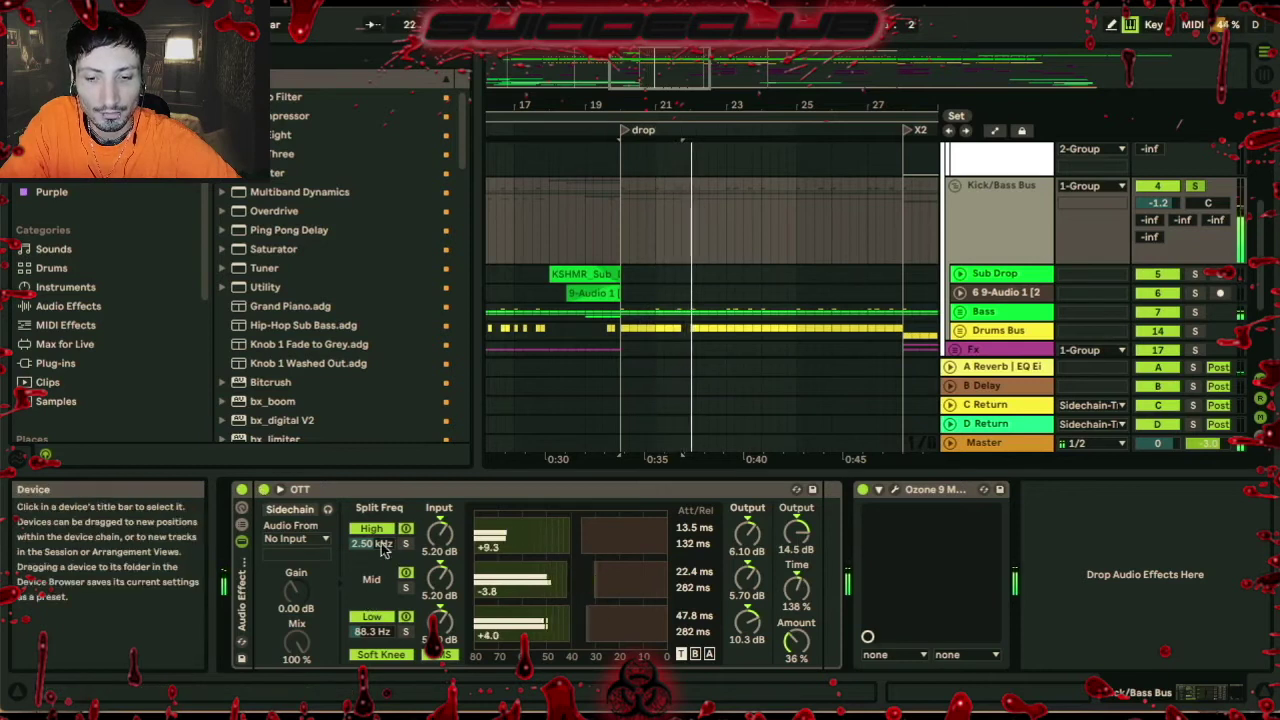
click(405, 586)
key(space)
key(space)
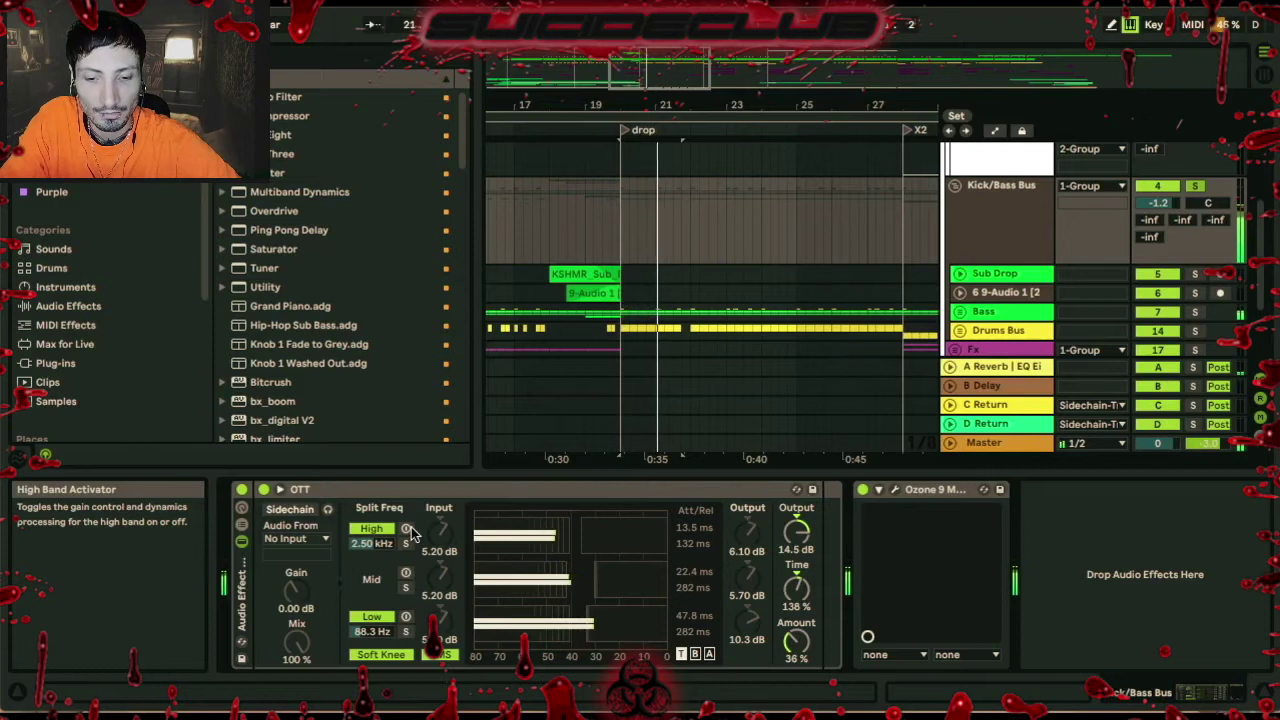
click(406, 530)
click(405, 573)
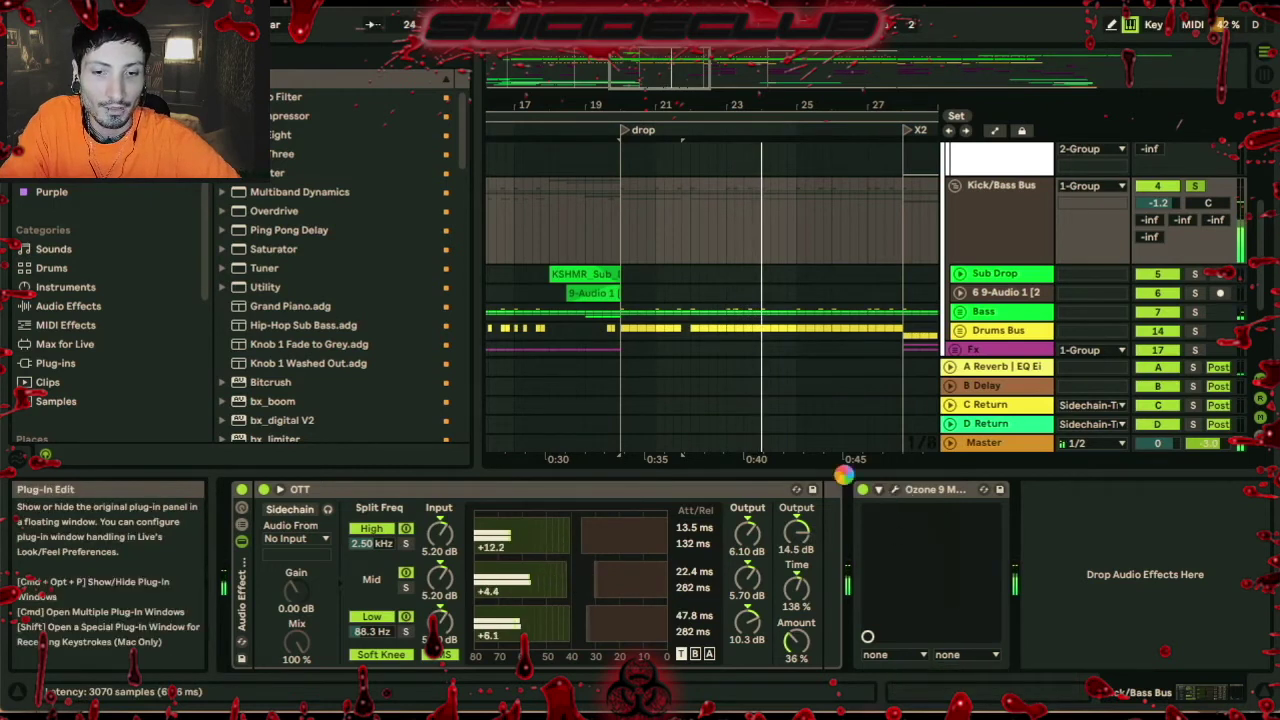
Open the Kick/Bass Bus's Ozone 9 Match EQ, compare the drop with it bypassed and active, and close its window
click(894, 489)
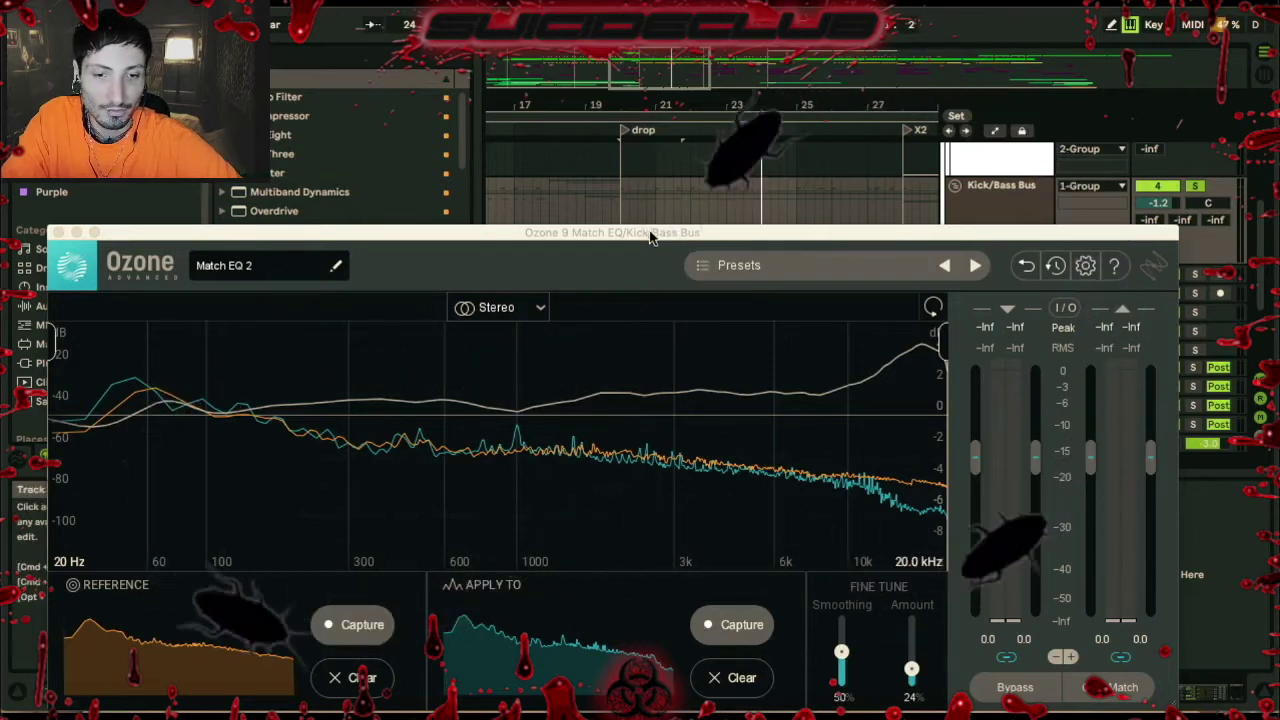
drag(645, 235, 655, 89)
key(space)
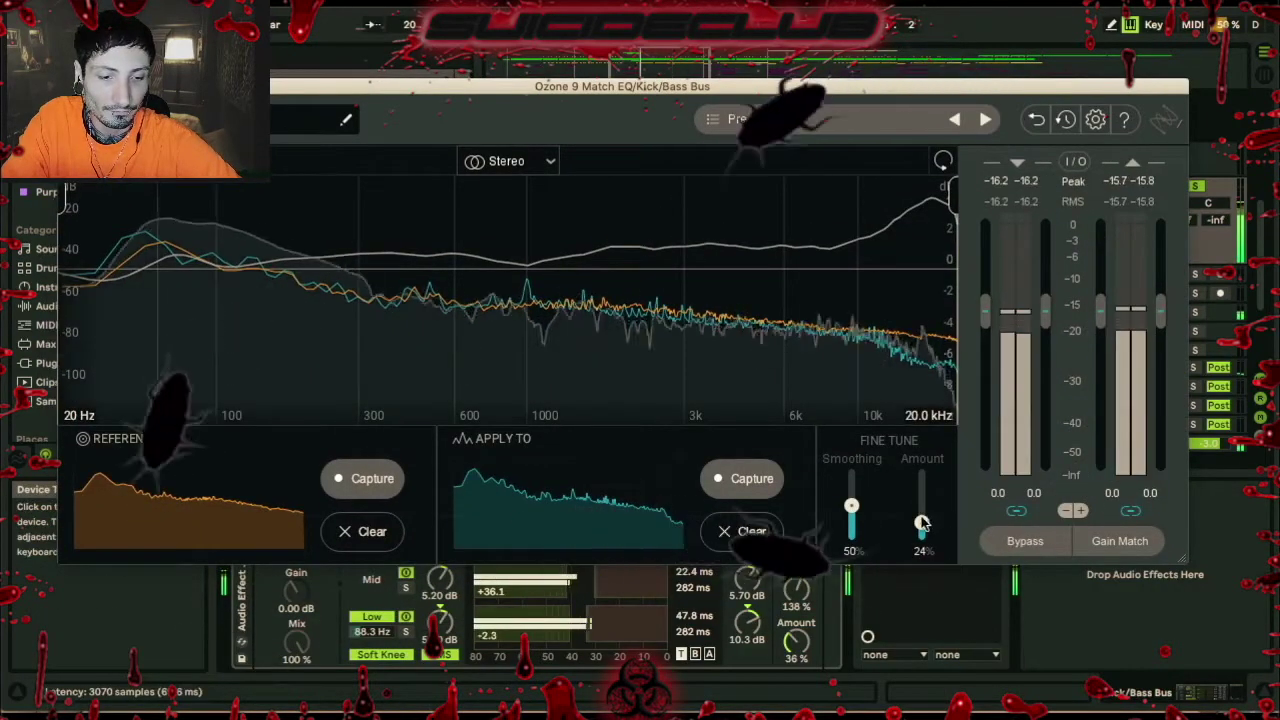
click(1038, 543)
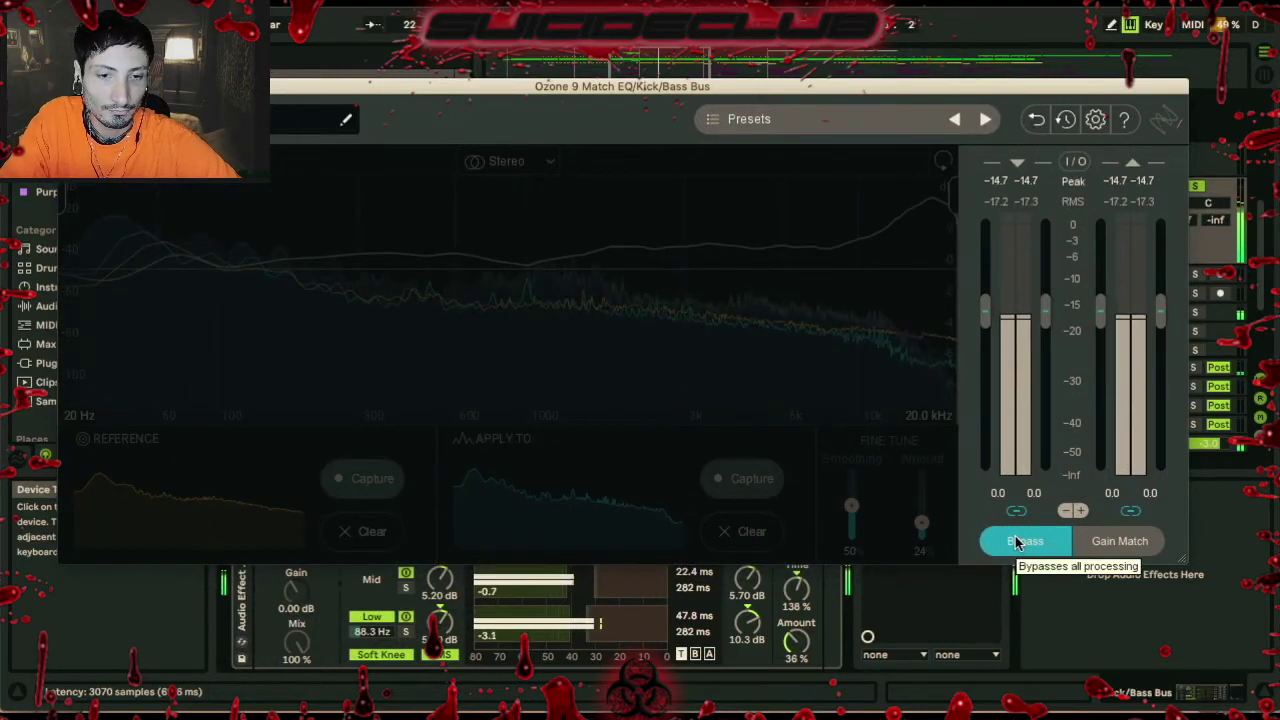
click(1017, 541)
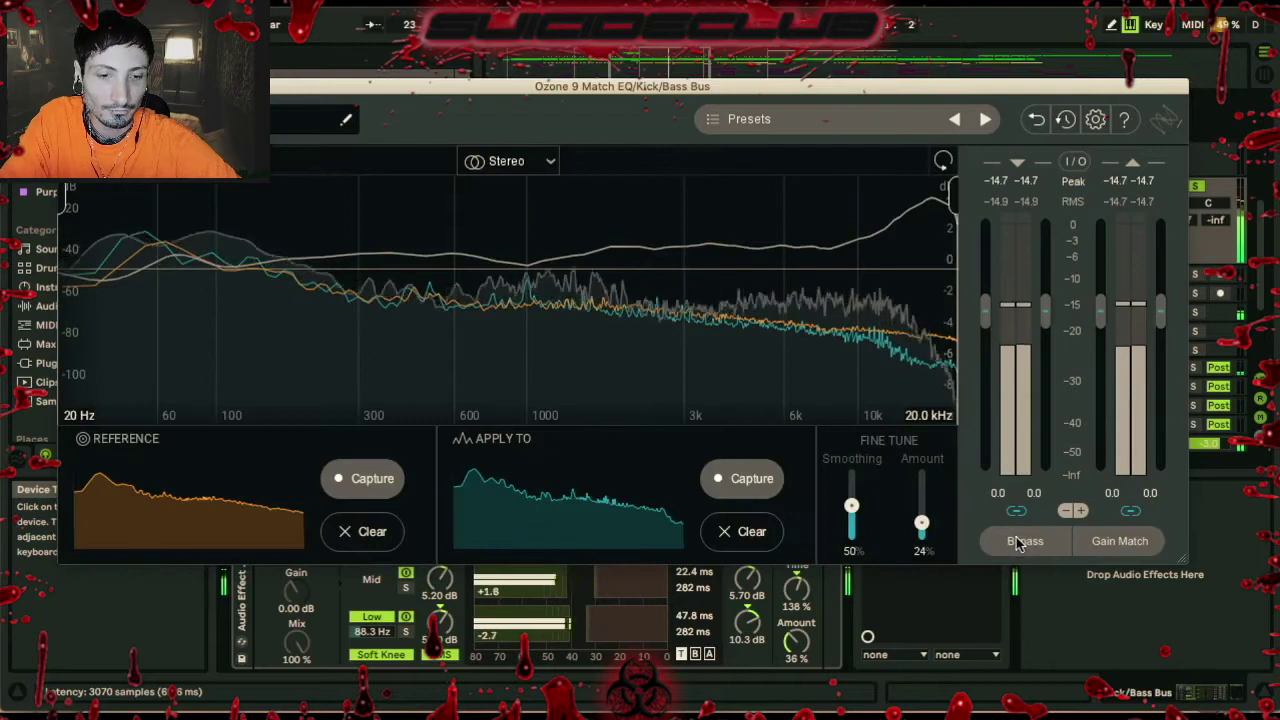
click(1023, 546)
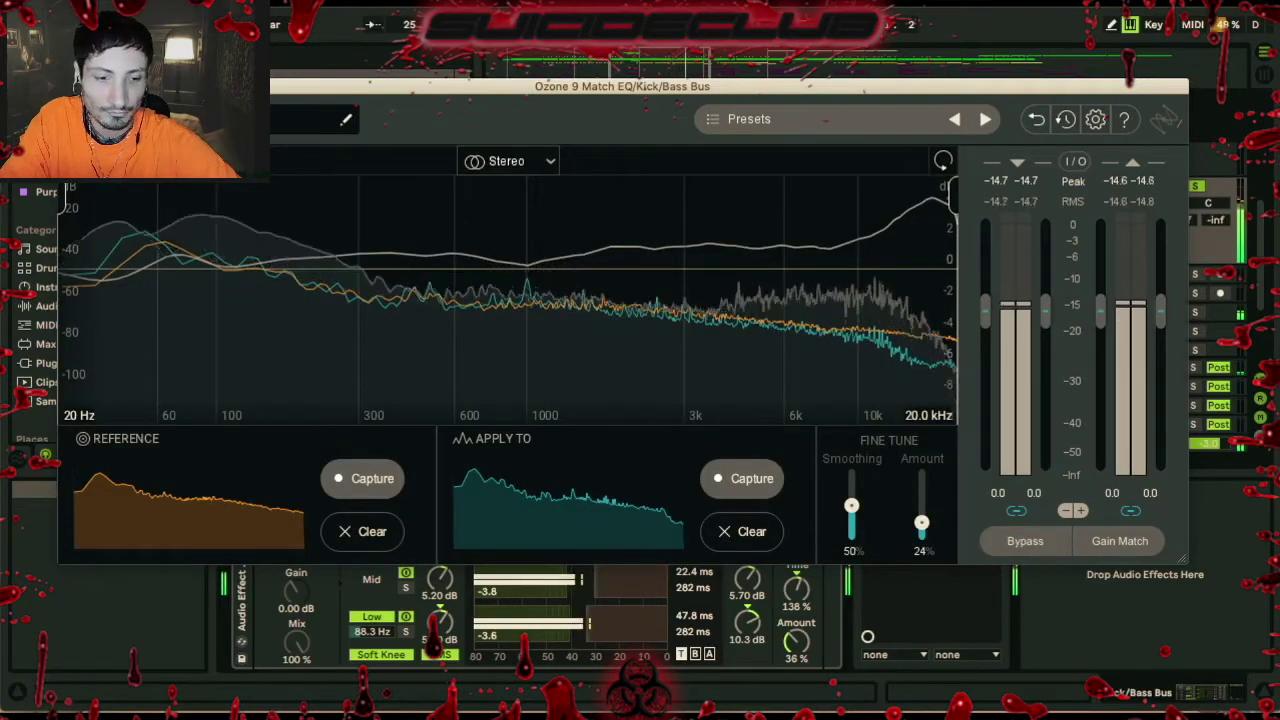
key(super+alt+p)
Expand the Fx group and examine its Riser Sweep and Downlifter tracks across the arrangement
key(minus)
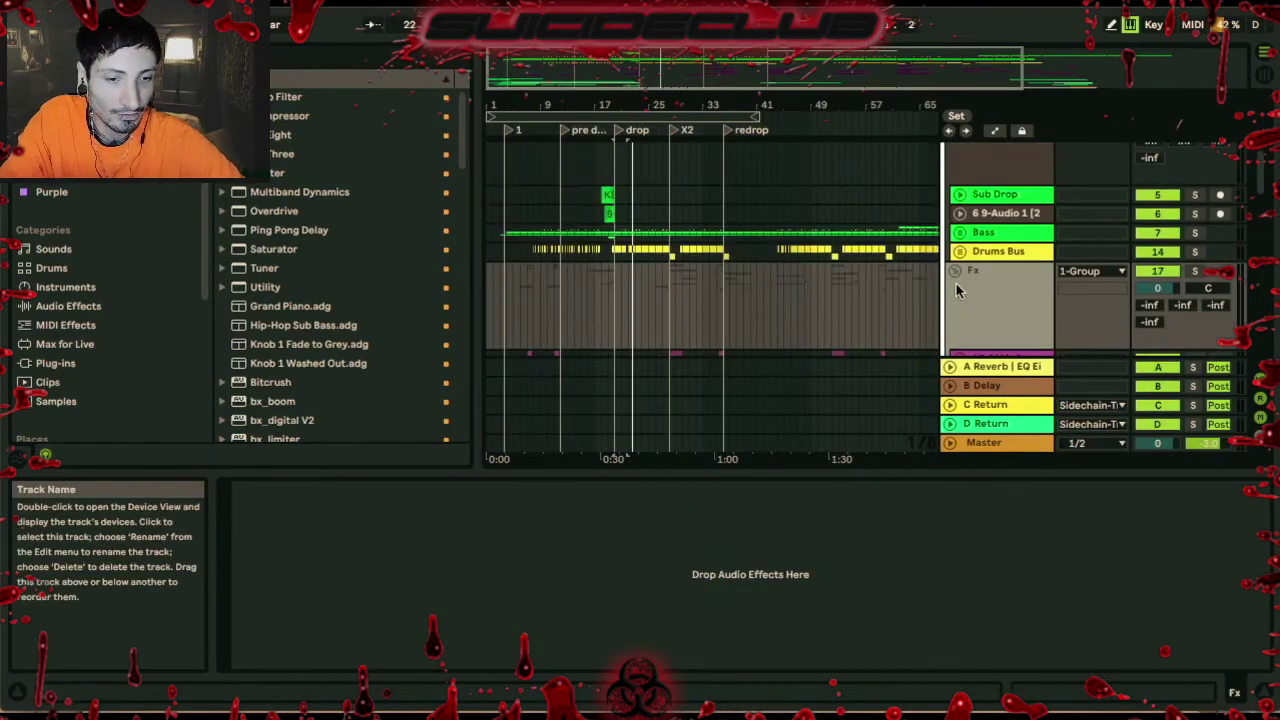
click(955, 271)
click(998, 252)
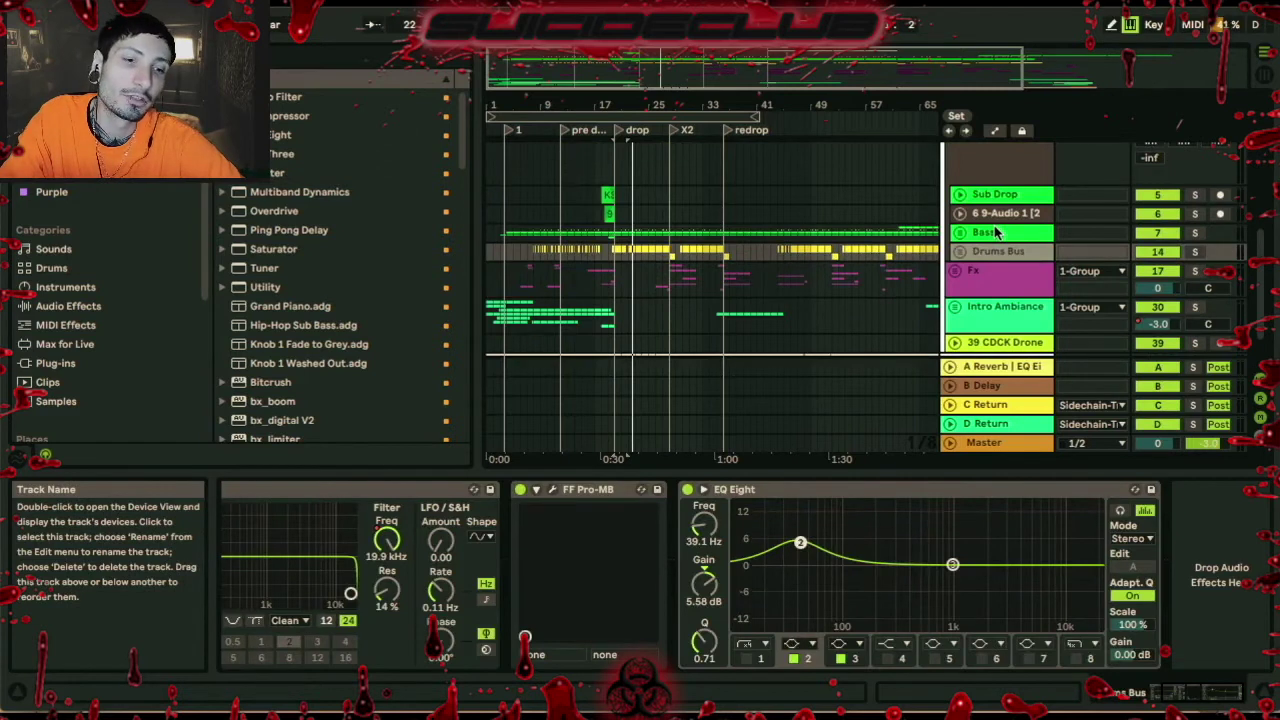
scroll(995, 232, up, 1)
scroll(1000, 250, down, 2)
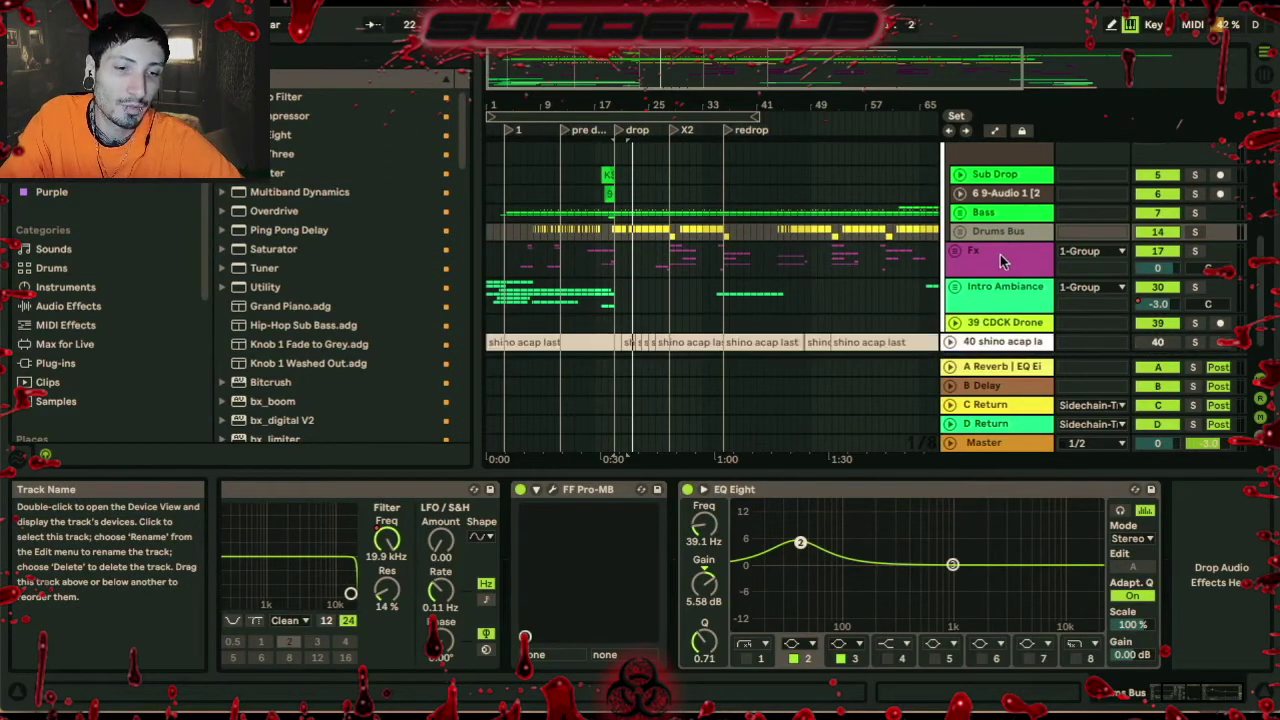
click(952, 257)
scroll(760, 285, down, 3)
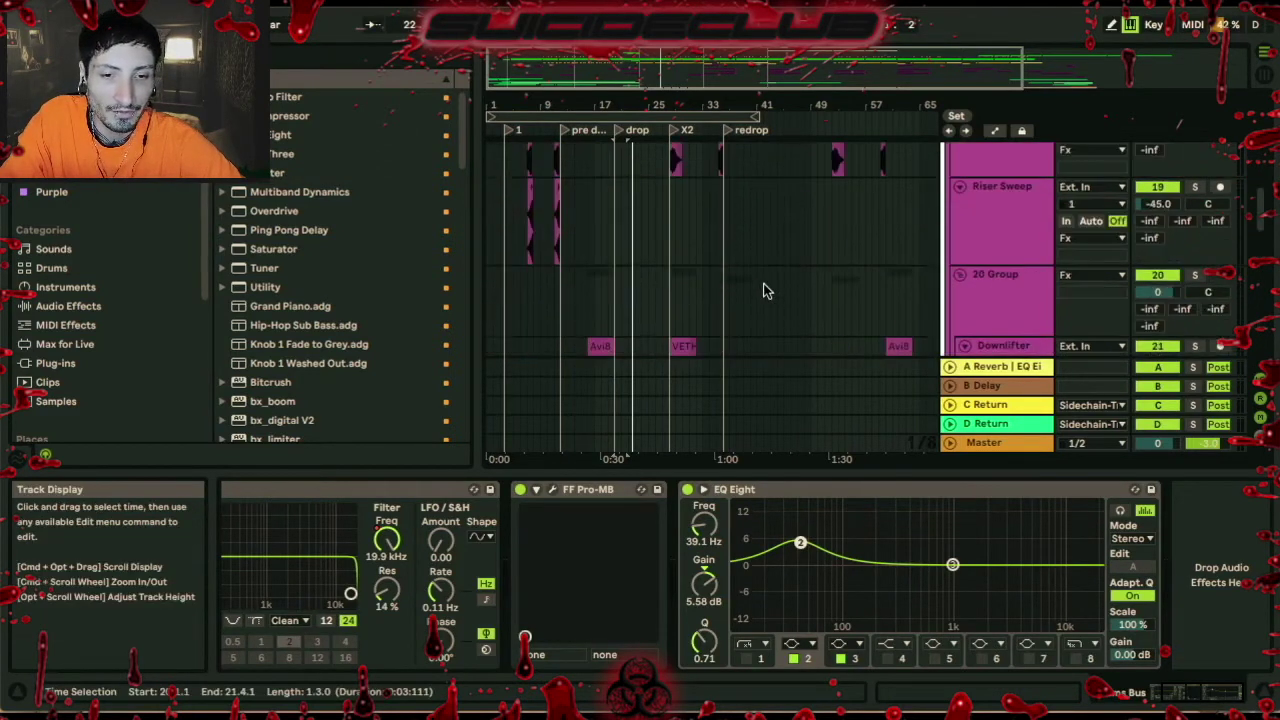
Look over the Fx group's Siren Jungle, Wheel Up, White Noise, Reverse Cymb, Scratch and Bulma Tag tracks across the arrangement
drag(580, 105, 582, 70)
scroll(629, 236, down, 2)
scroll(629, 237, up, 2)
scroll(1049, 237, down, 2)
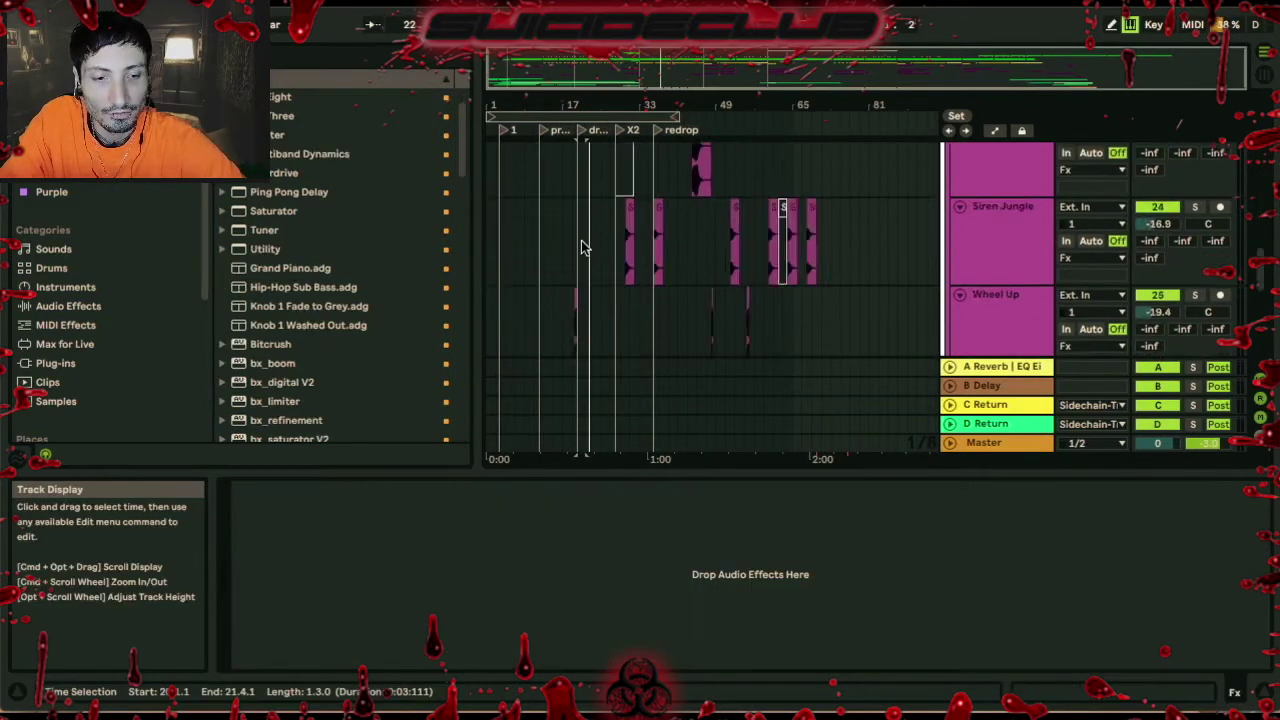
scroll(583, 246, down, 3)
mouse_move(546, 104)
mouse_down()
mouse_move(546, 145)
mouse_move(546, 109)
mouse_move(546, 127)
mouse_up()
scroll(714, 222, down, 5)
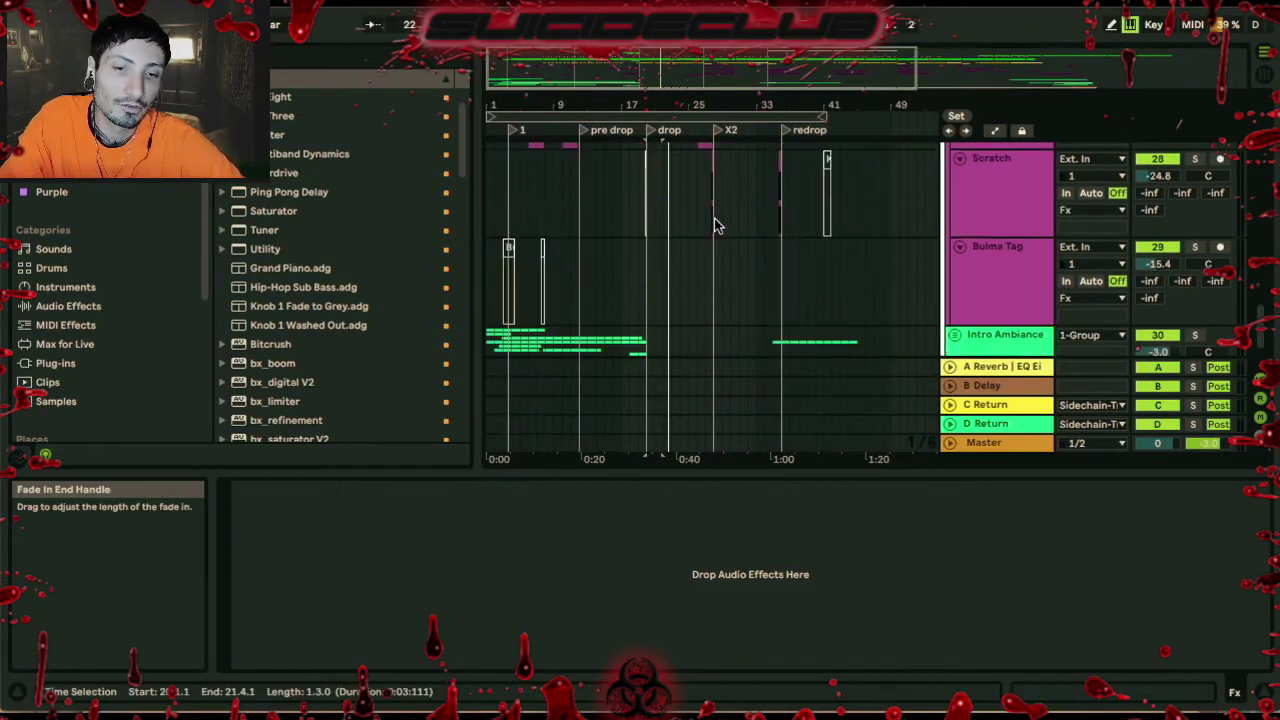
scroll(715, 222, up, 2)
scroll(714, 222, up, 1)
scroll(690, 223, down, 1)
scroll(687, 225, up, 1)
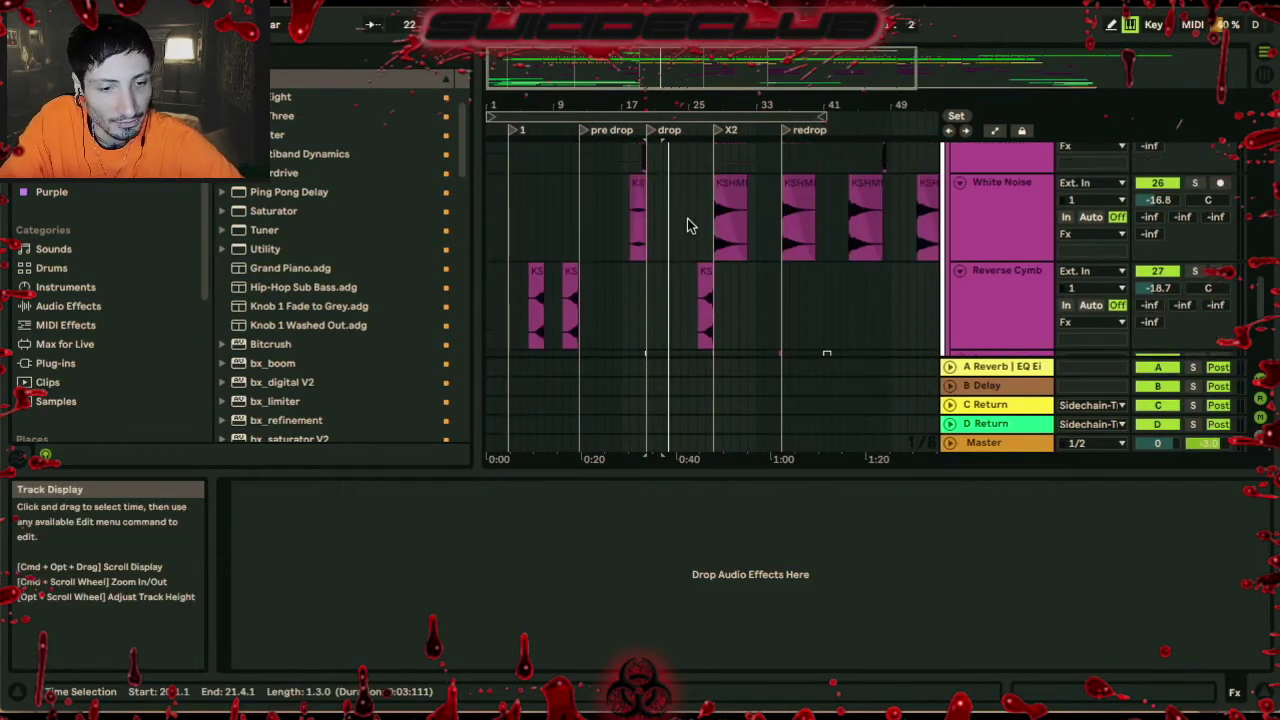
scroll(645, 263, down, 3)
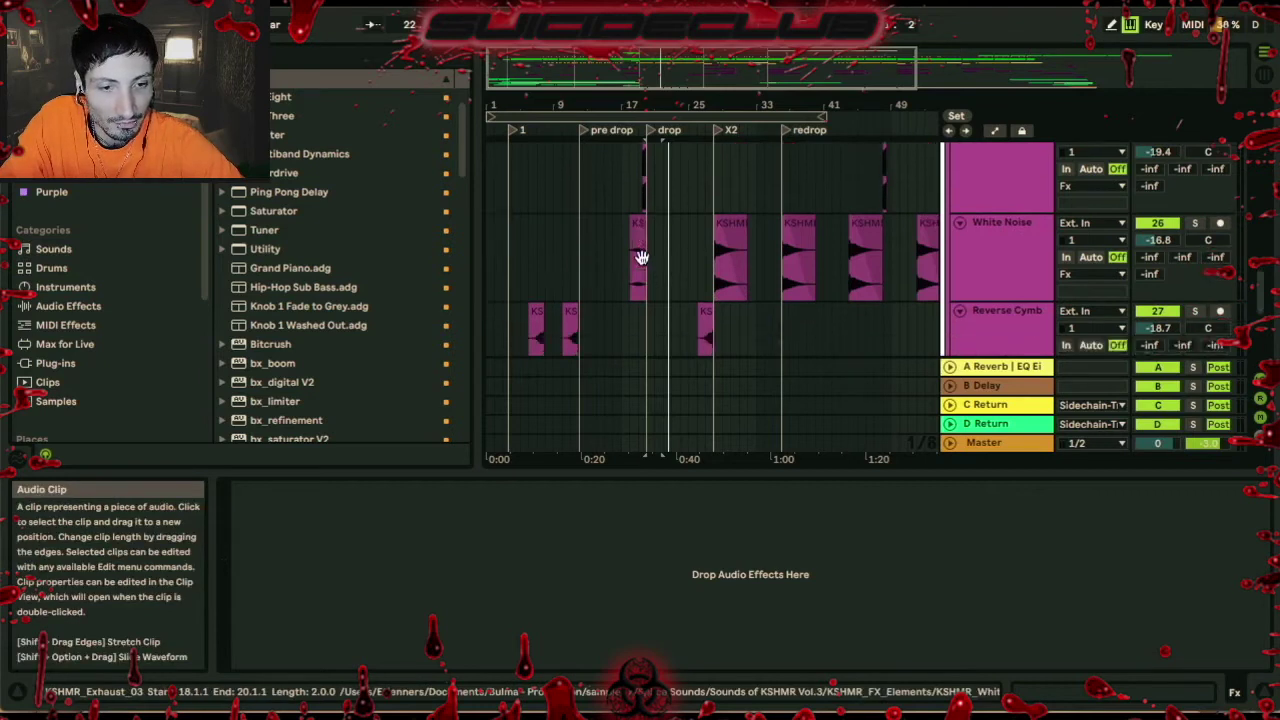
scroll(645, 263, down, 4)
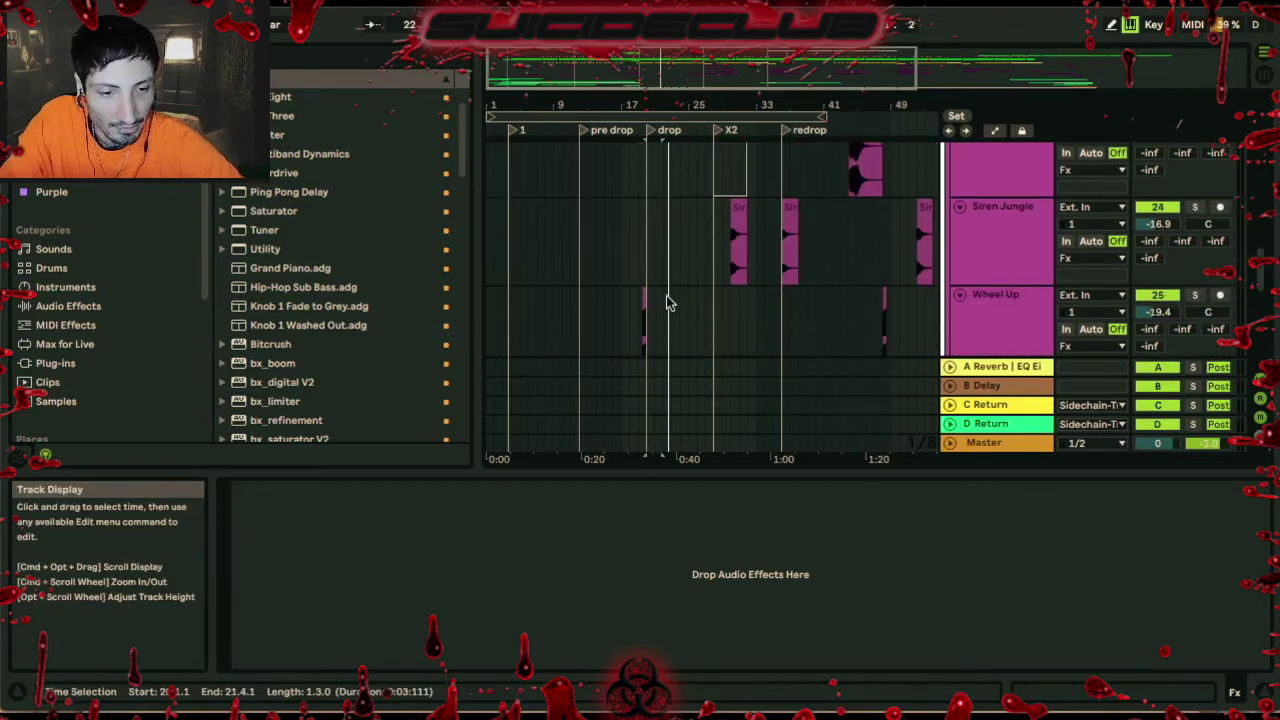
Audition the Wheel Up clip before the drop and the Siren Jungle clip after the X2 marker, each soloed
click(644, 277)
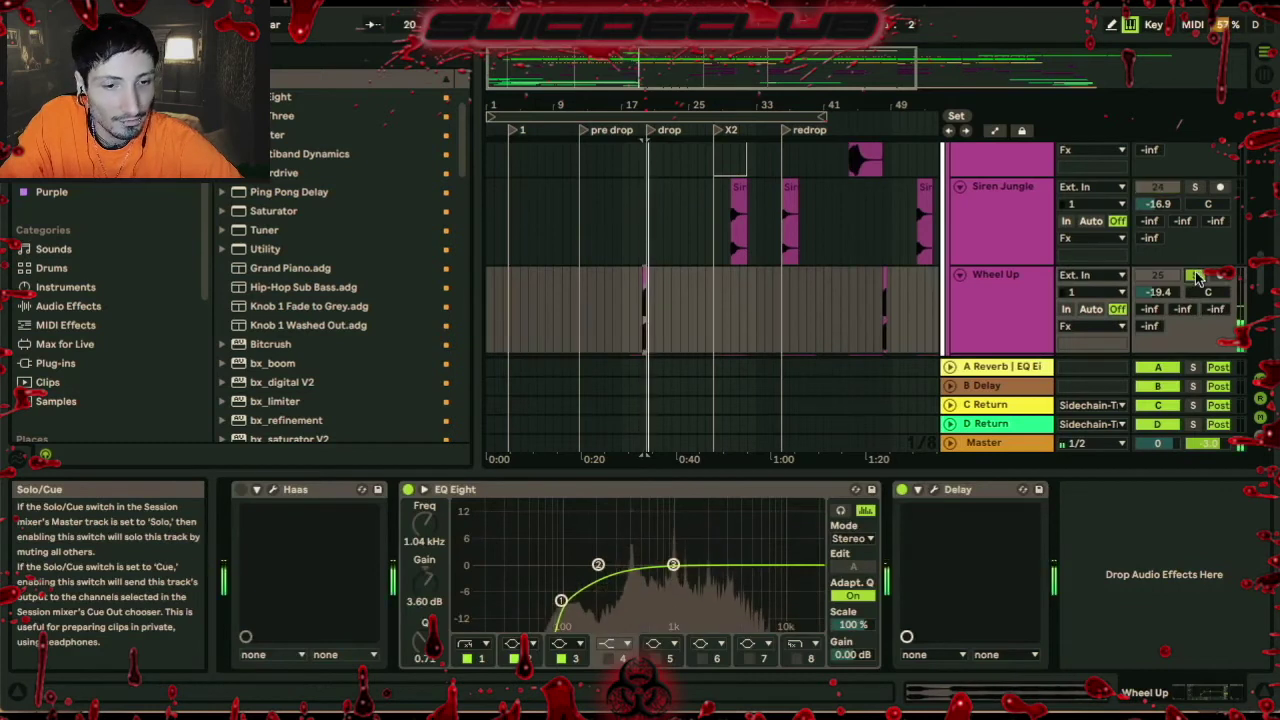
scroll(958, 312, up, 1)
click(740, 208)
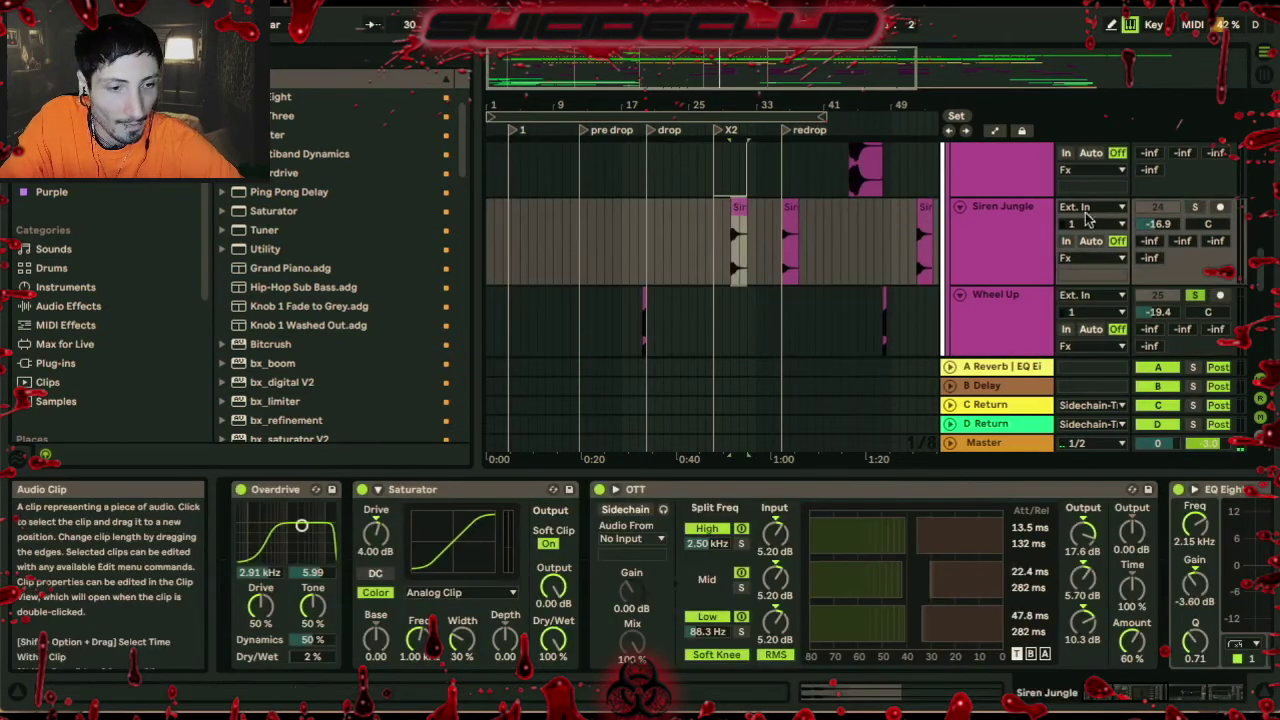
click(1197, 207)
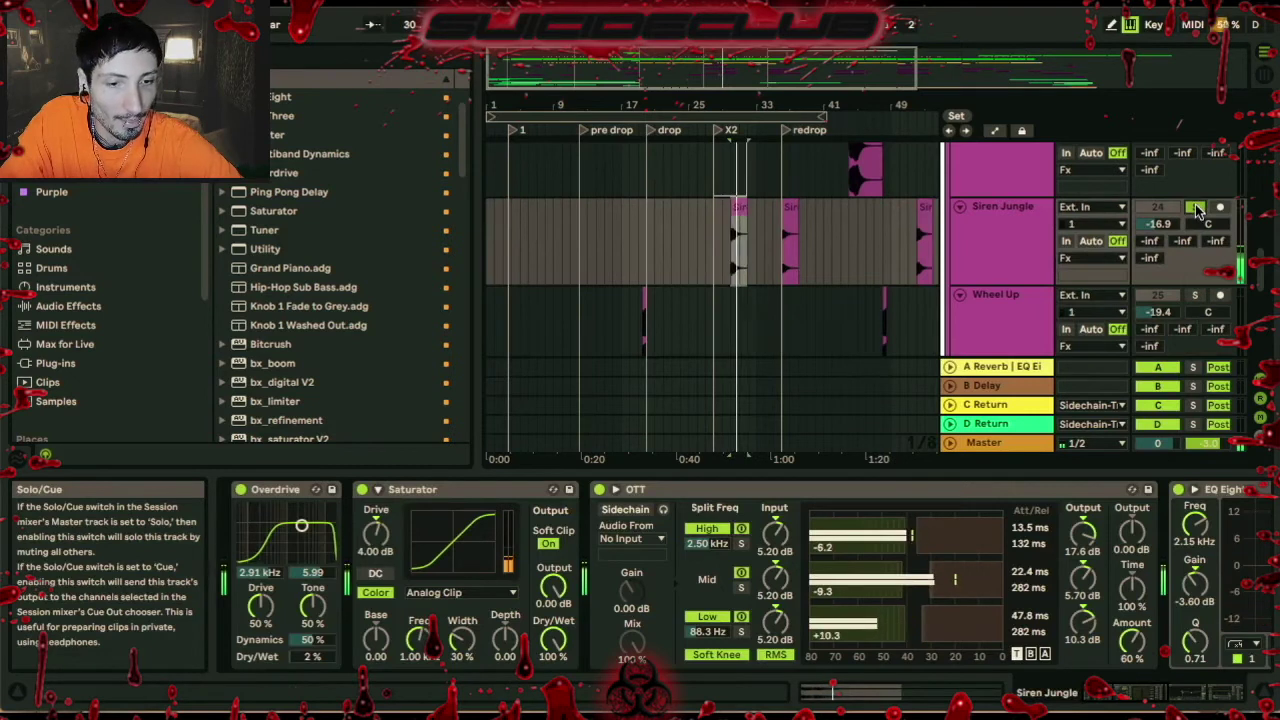
Audition the Downlifter clips before the drop, at X2 and at the redrop on their two tracks
scroll(900, 260, down, 3)
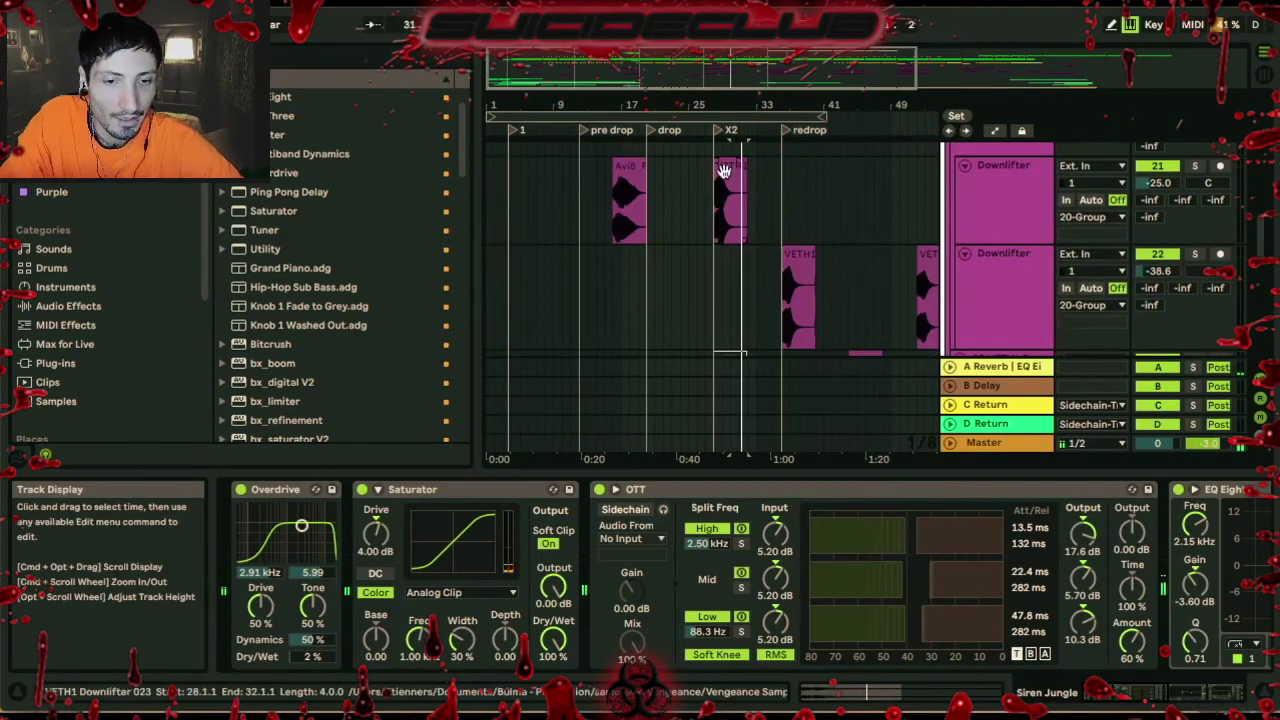
click(724, 170)
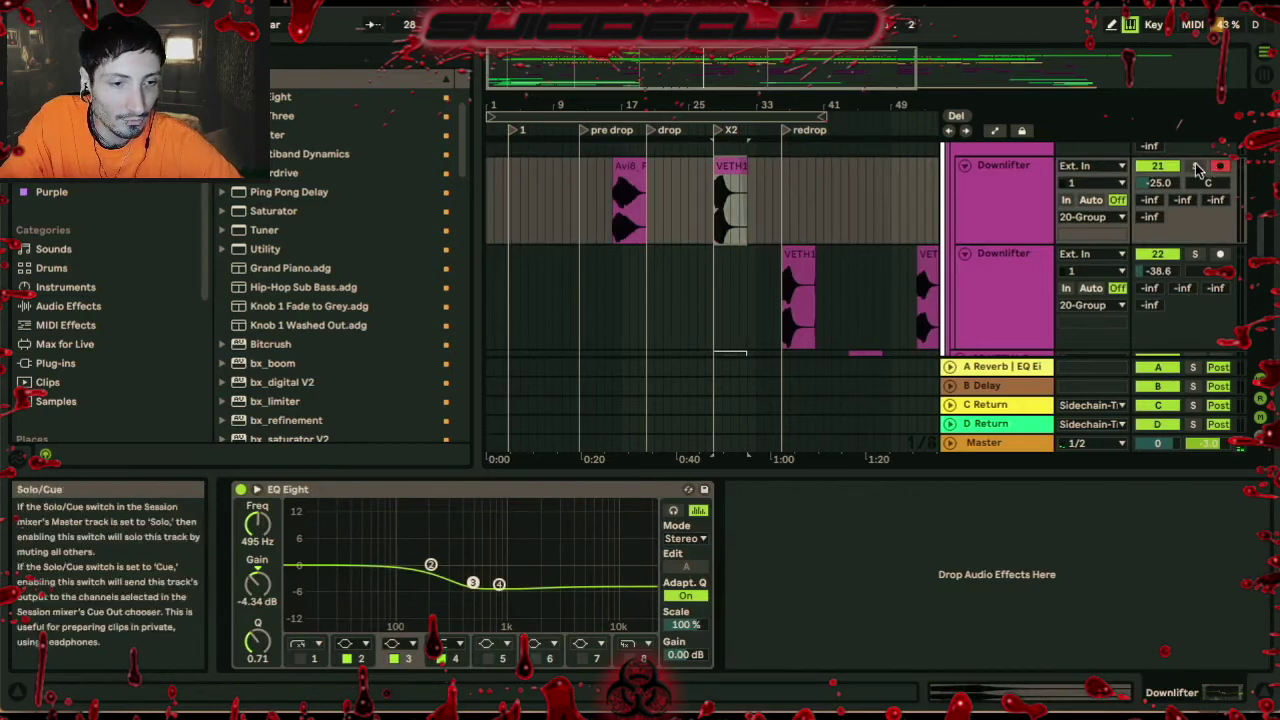
click(625, 186)
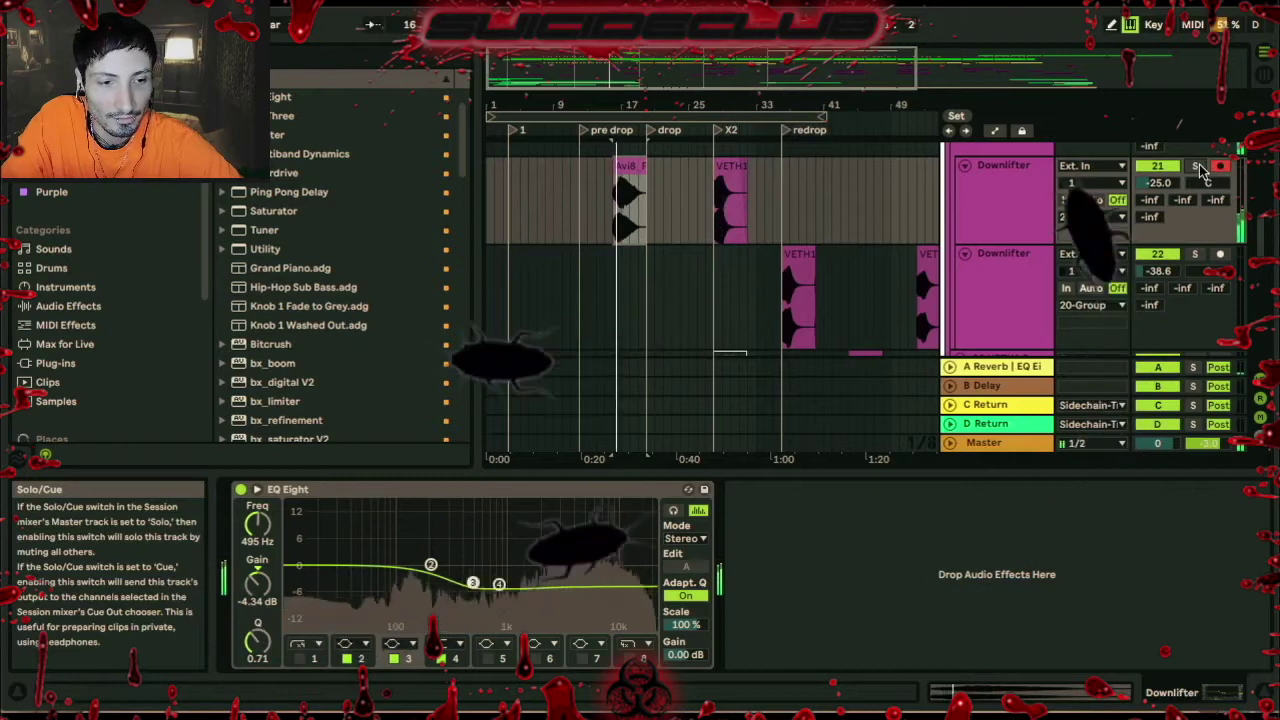
click(807, 266)
scroll(807, 266, down, 1)
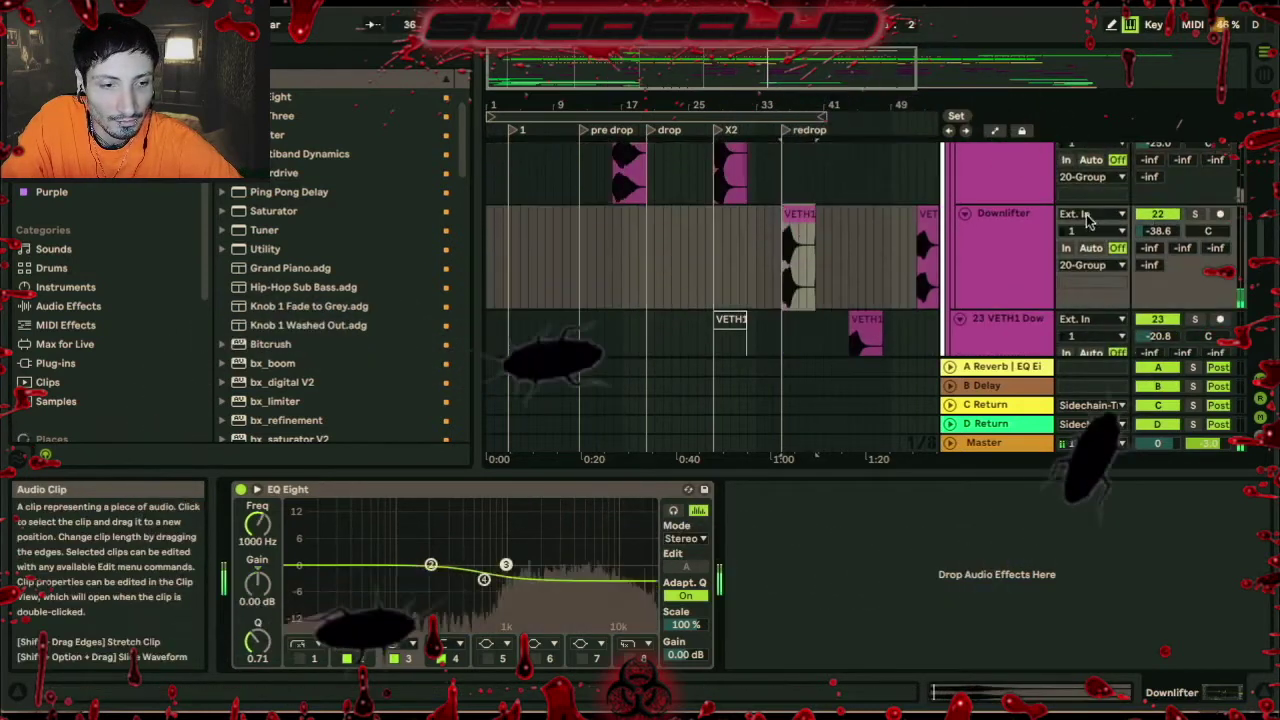
Audition the White Noise clip at the redrop and clear the solo
scroll(803, 279, down, 4)
click(803, 279)
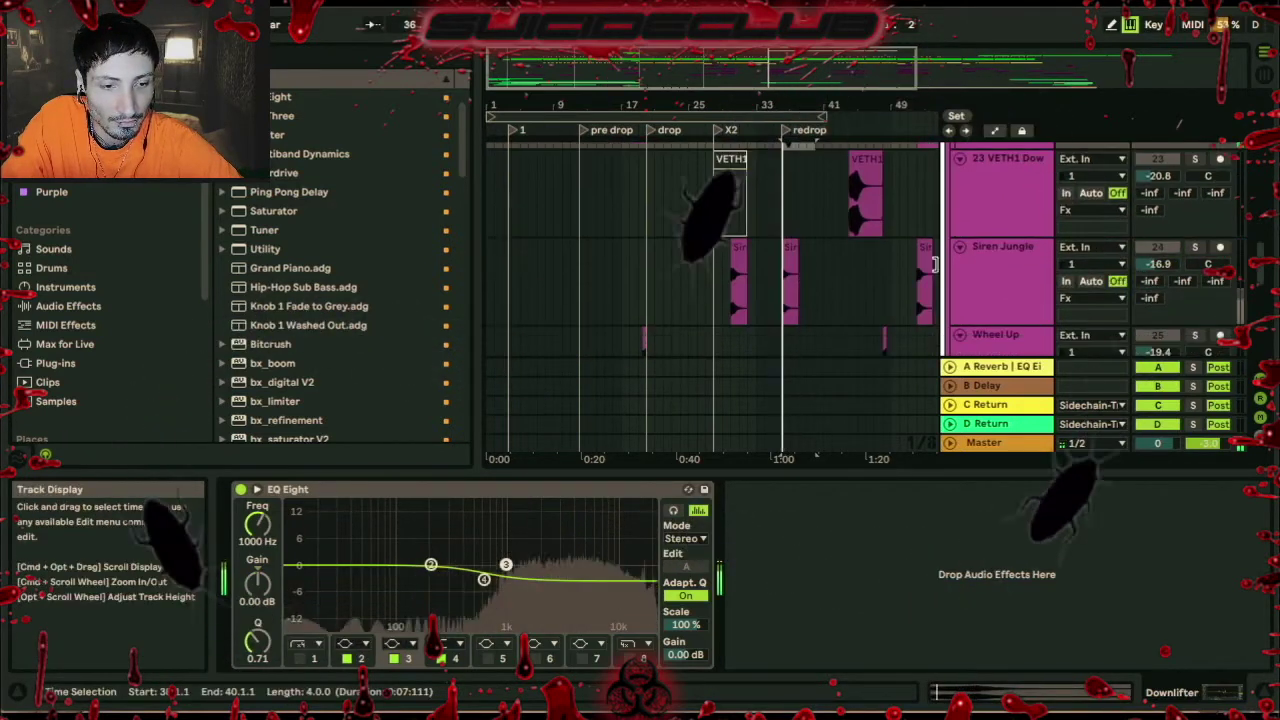
scroll(803, 279, down, 4)
click(803, 279)
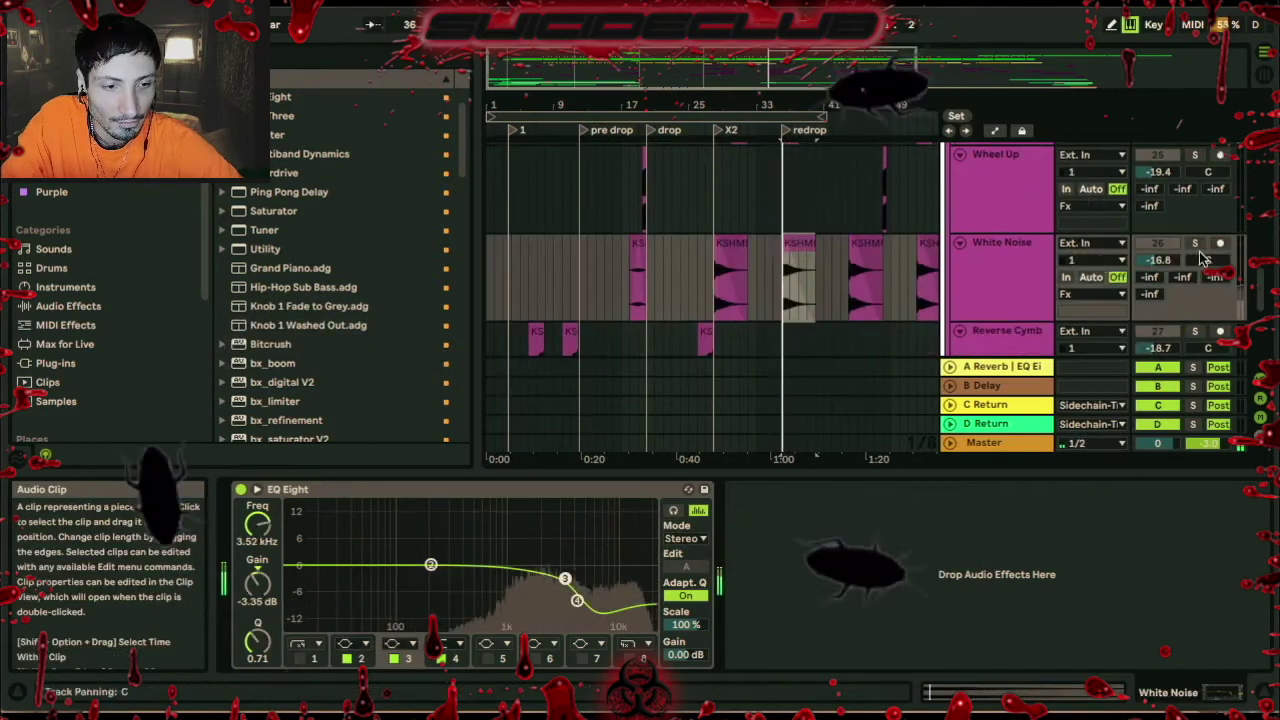
click(1195, 246)
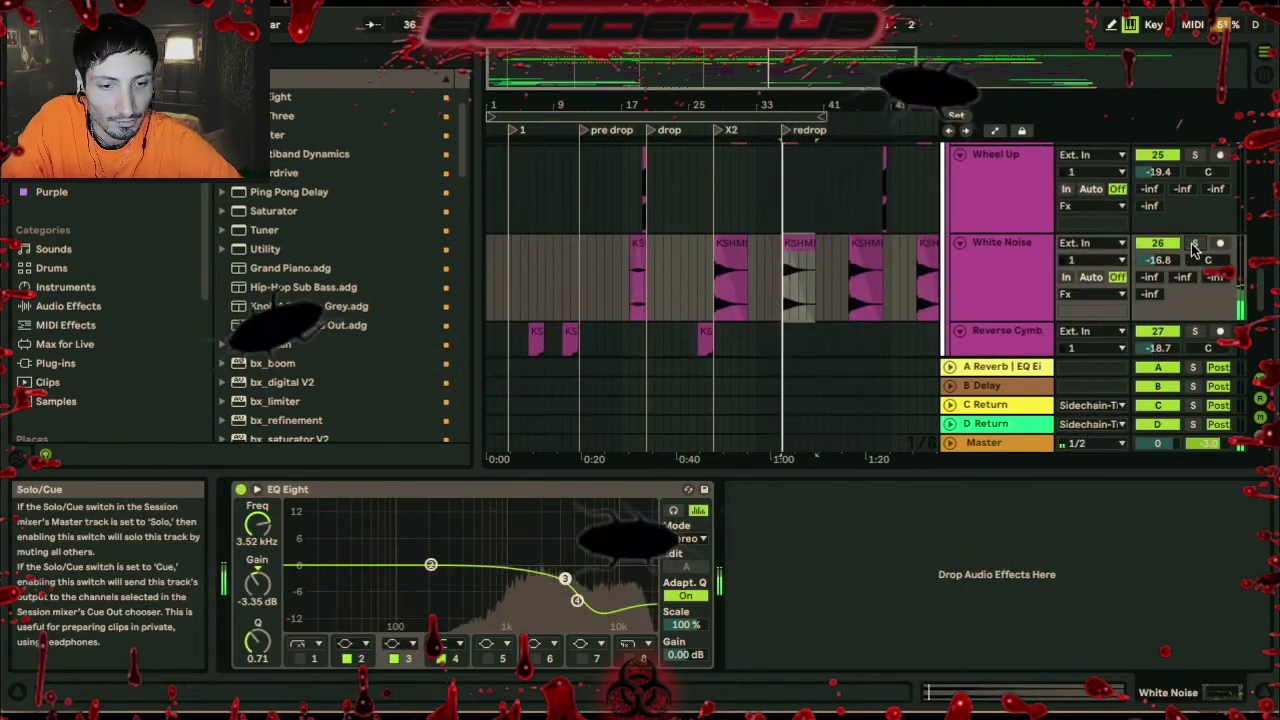
Check the remaining Fx tracks, collapse the Fx group and return to the Kick/Bass Bus tracks around the drop
drag(785, 105, 785, 80)
scroll(591, 334, down, 3)
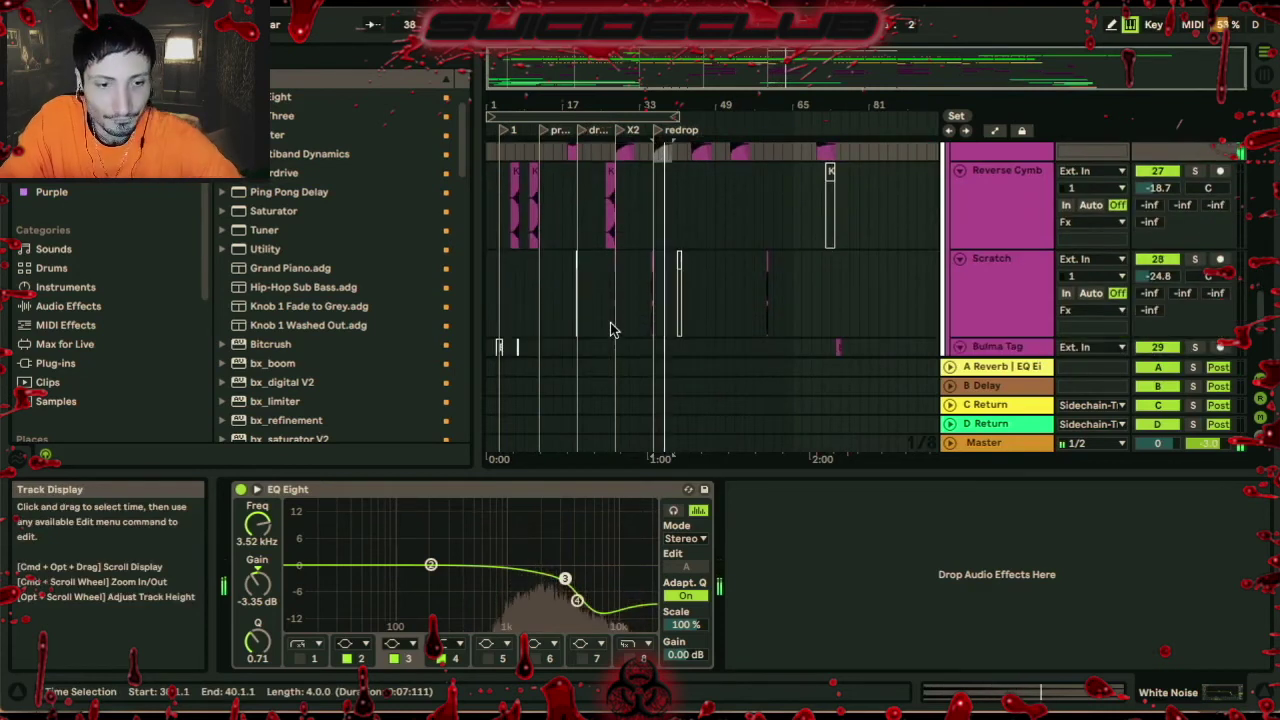
scroll(612, 329, down, 5)
scroll(598, 323, up, 4)
scroll(854, 237, up, 8)
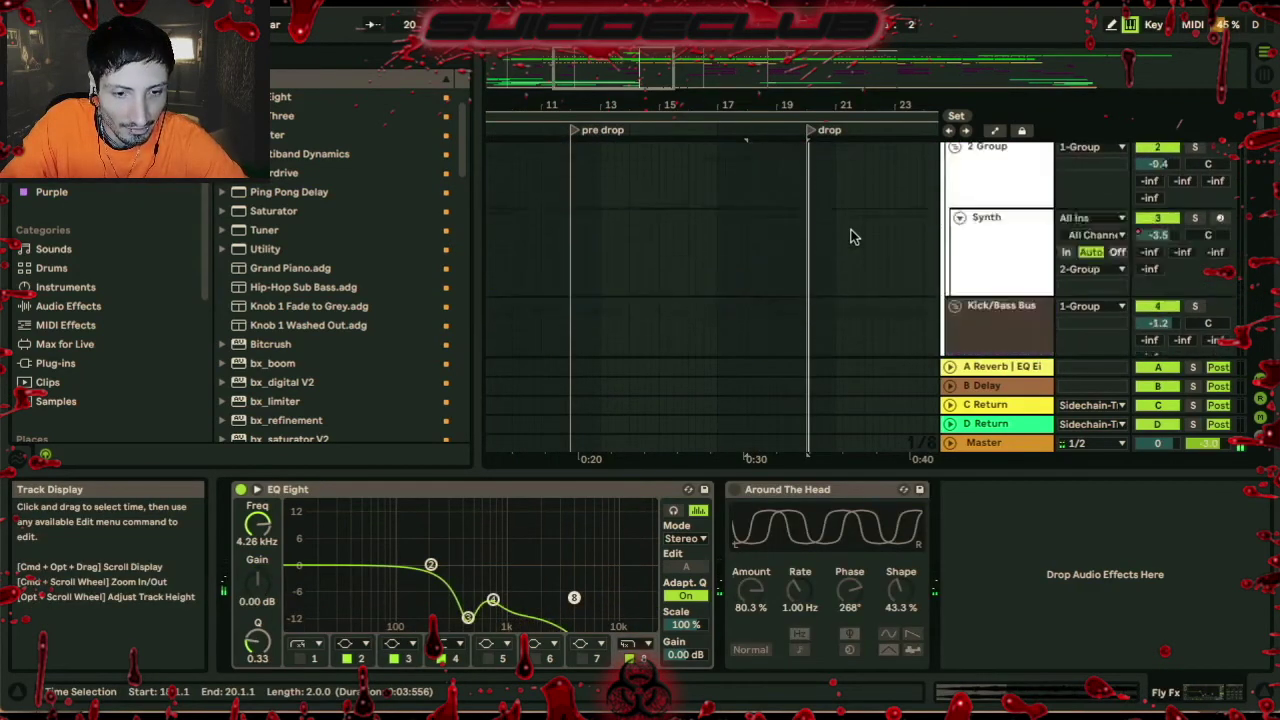
scroll(850, 237, down, 3)
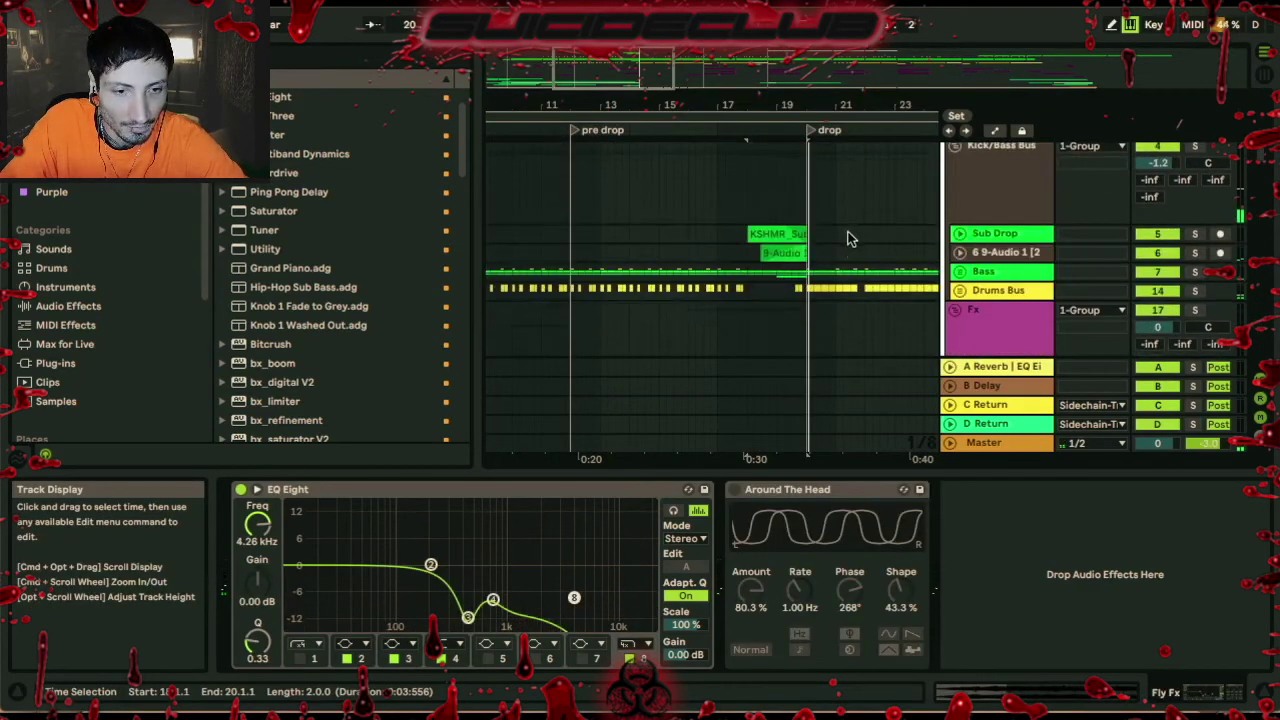
Expand the Bass group and select the 9-Audio clip leading into the drop to show its effect chain
click(963, 275)
scroll(612, 190, up, 4)
click(790, 288)
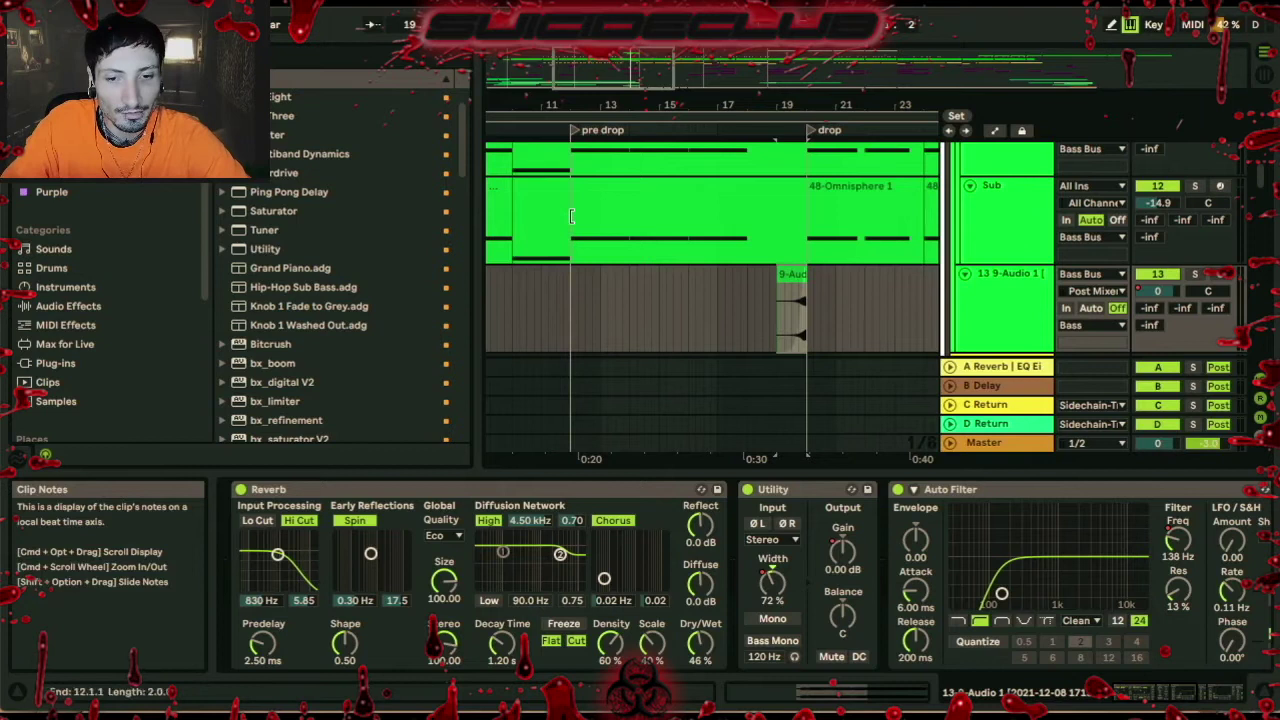
Select two bars from the pre drop marker, insert an audio track below Sub and set its input to Resampling
scroll(571, 216, up, 2)
drag(571, 185, 632, 250)
click(998, 266)
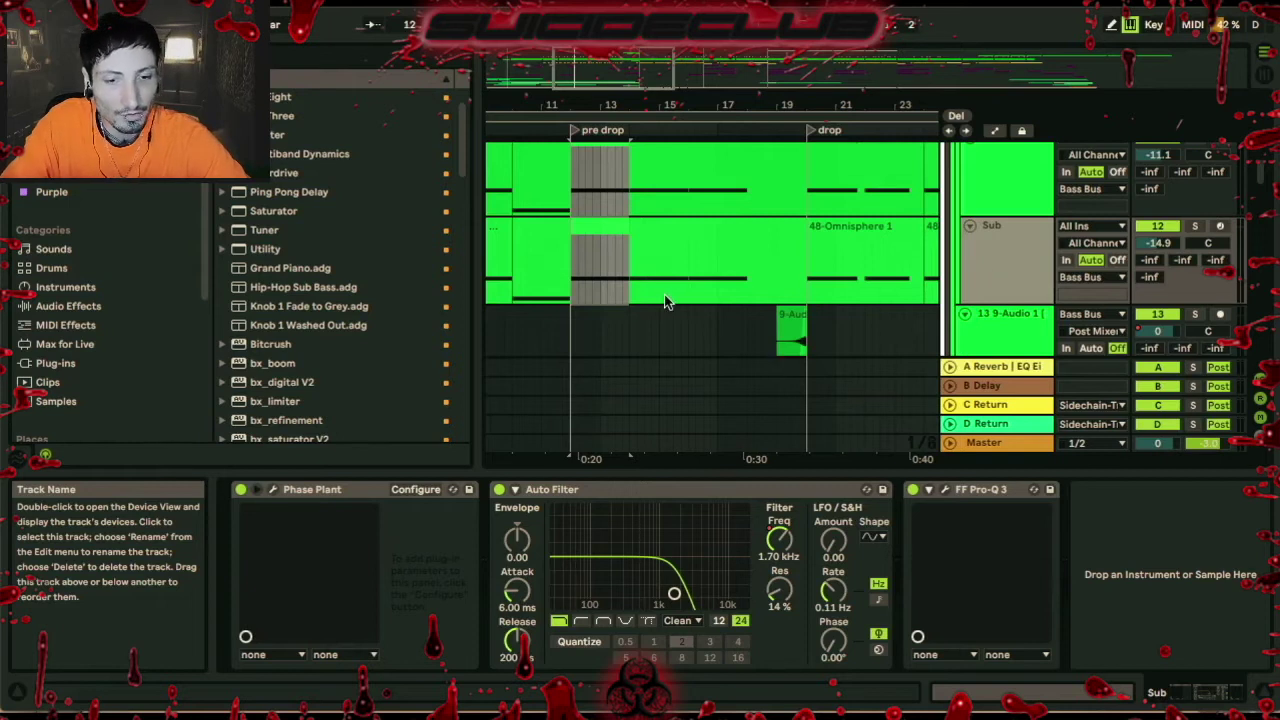
key(Down)
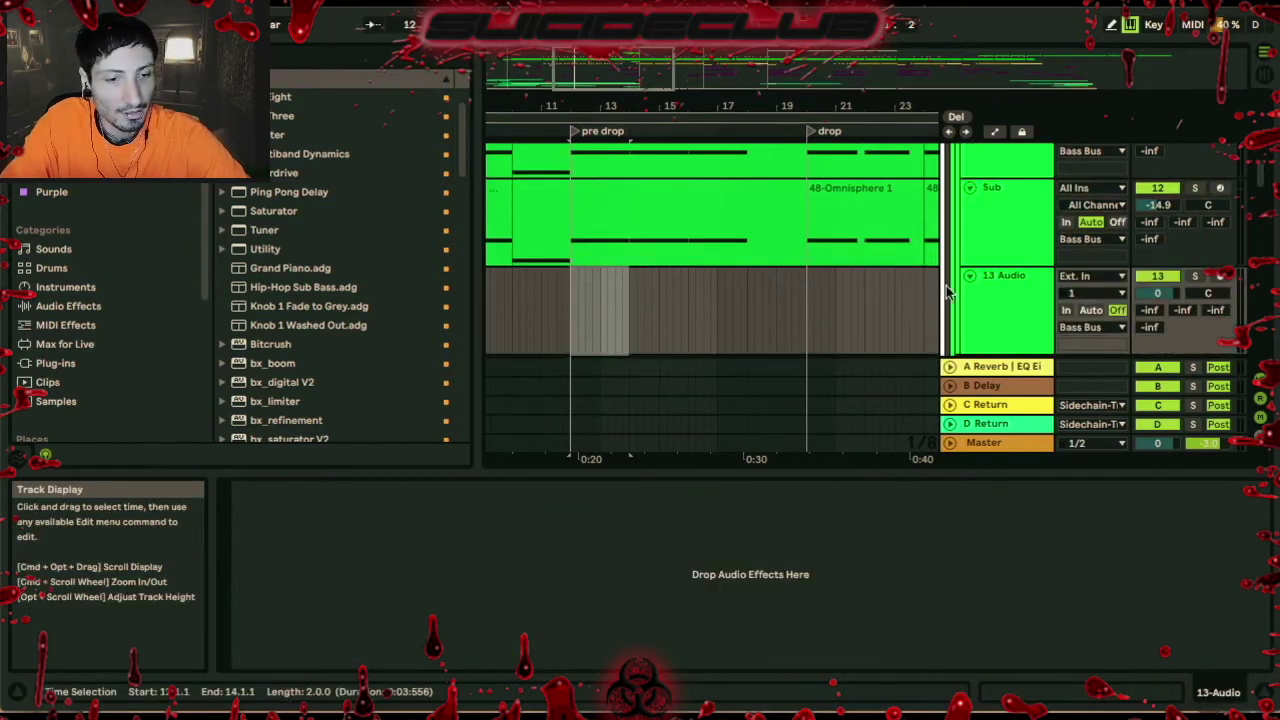
click(1090, 276)
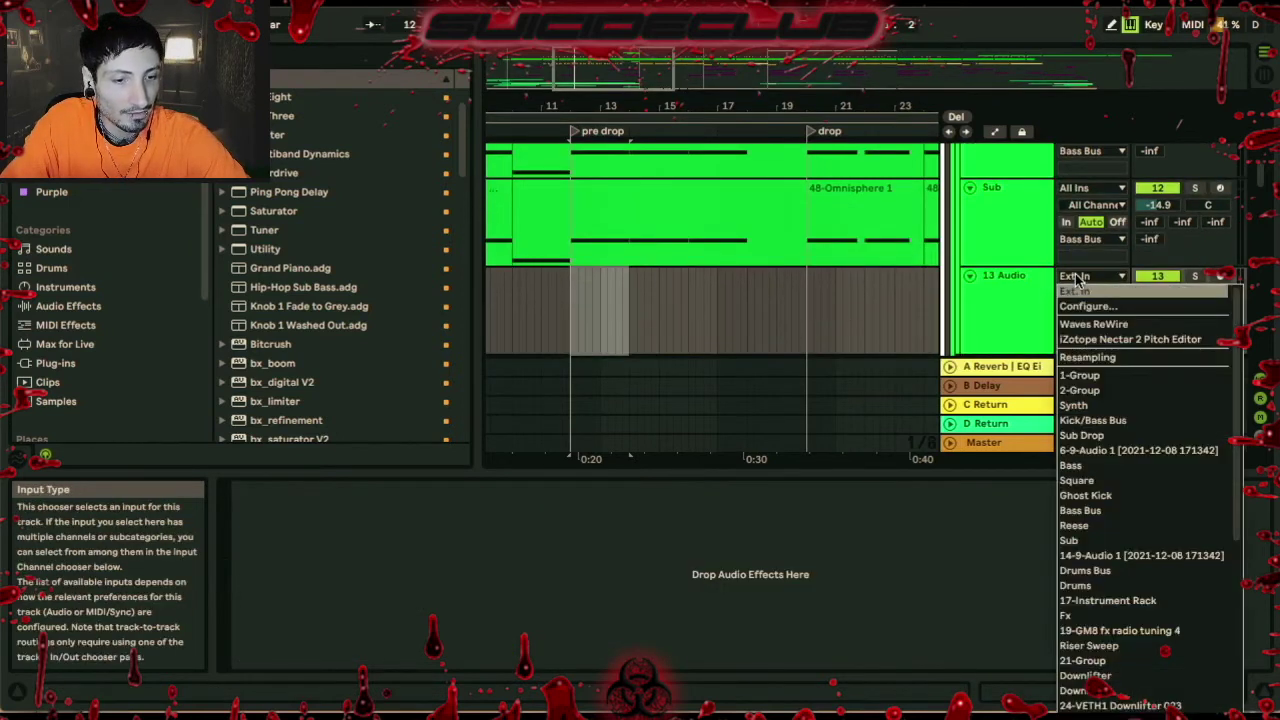
click(1075, 353)
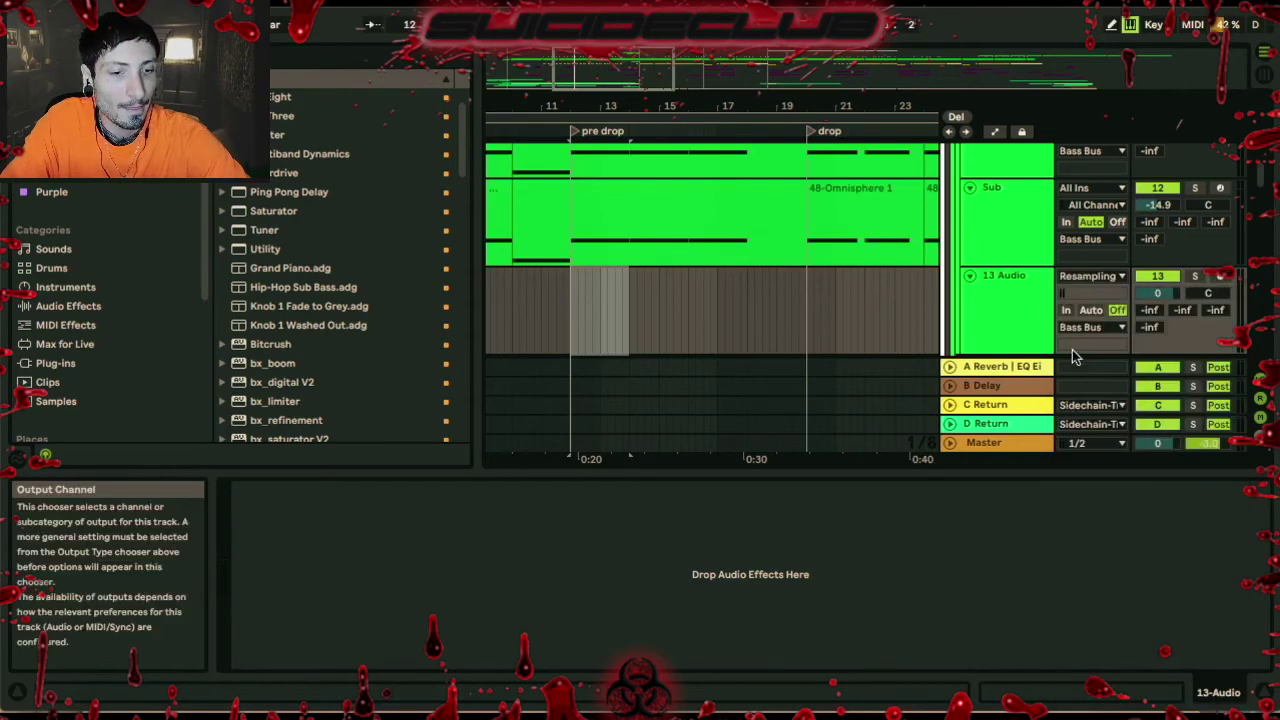
Solo the Reese and Sub tracks, arm the 13 Audio track and record two bars of bass from the pre drop marker
scroll(1065, 276, up, 3)
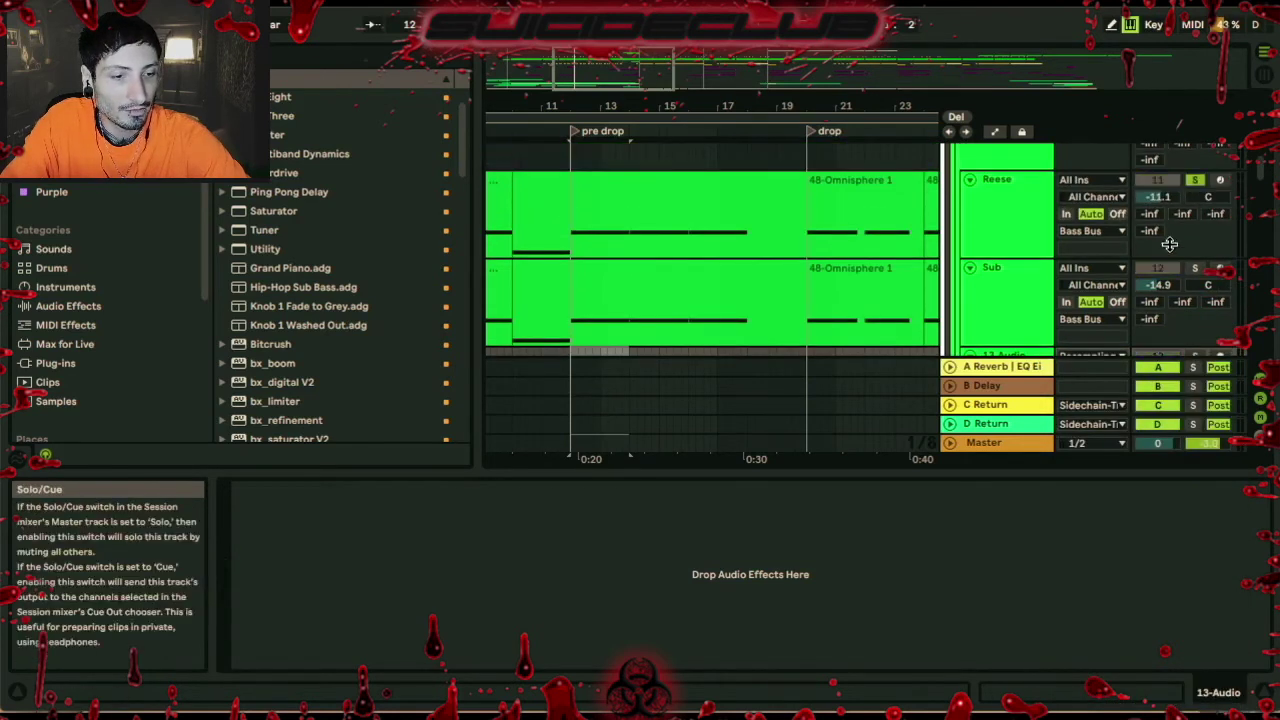
scroll(1195, 272, down, 2)
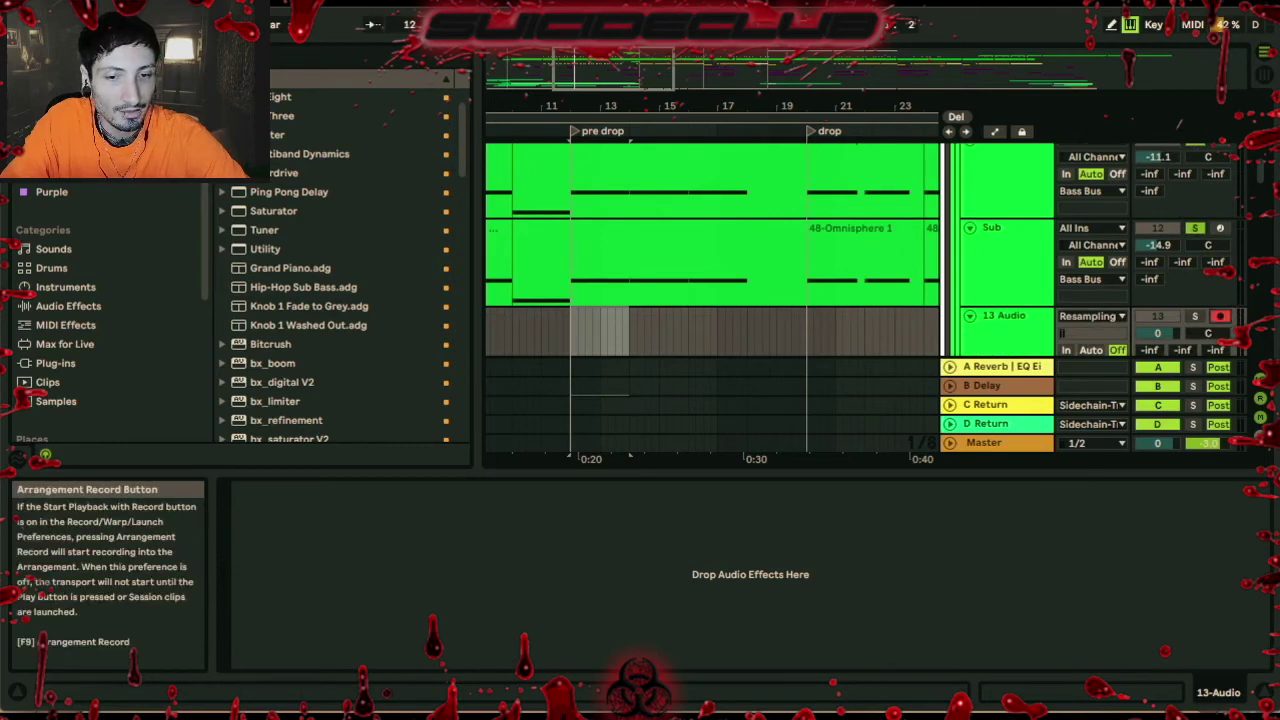
click(520, 24)
scroll(601, 321, down, 1)
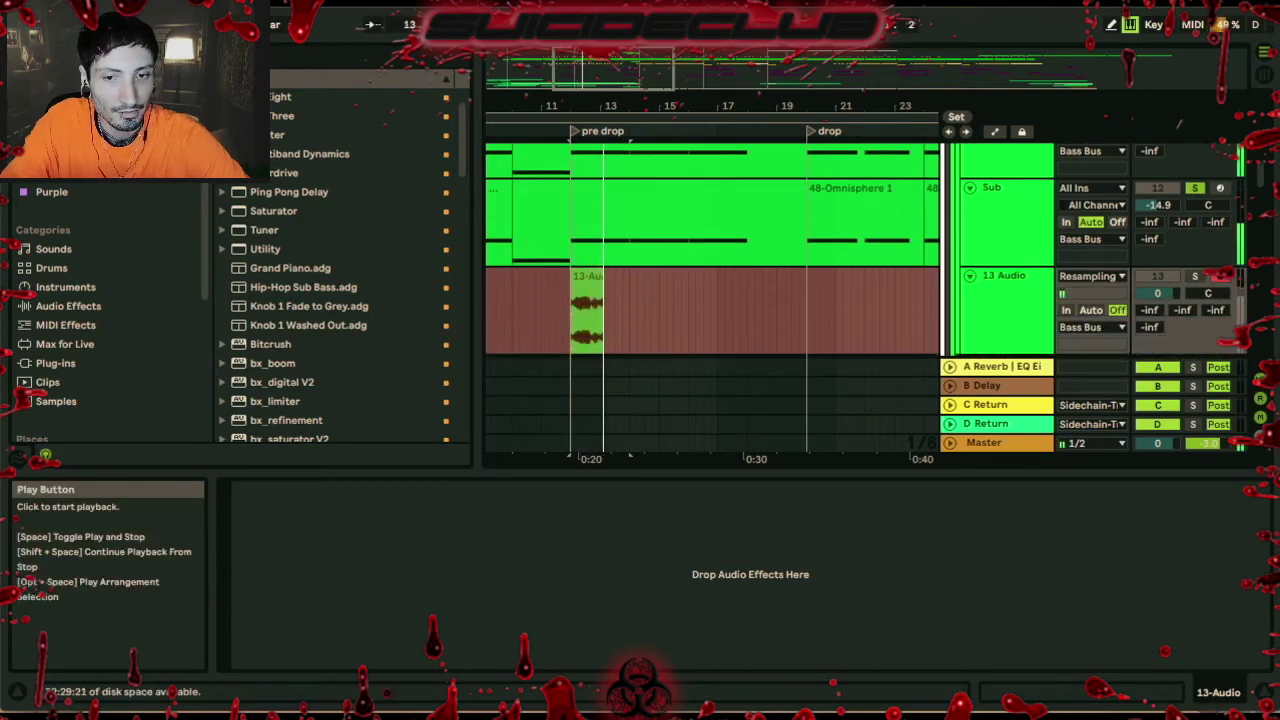
click(520, 24)
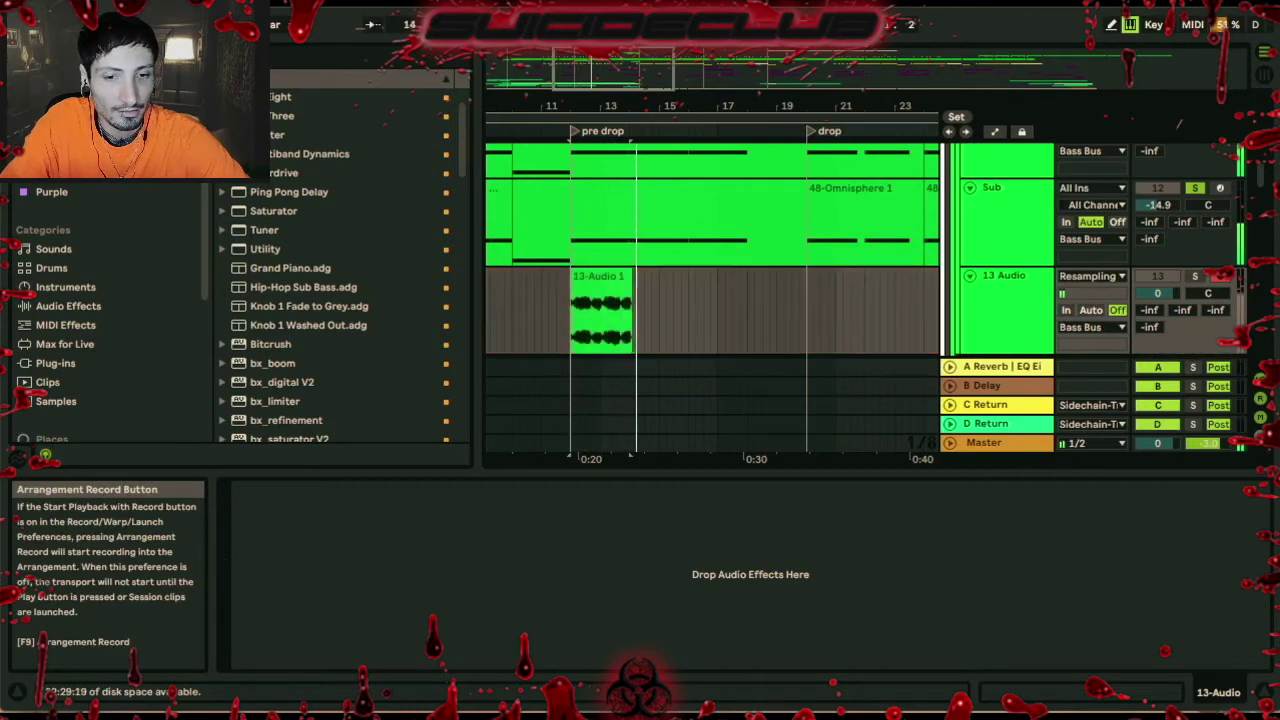
Clear the bass solos, fold the Reese and Sub tracks and solo the 13 Audio track
click(609, 299)
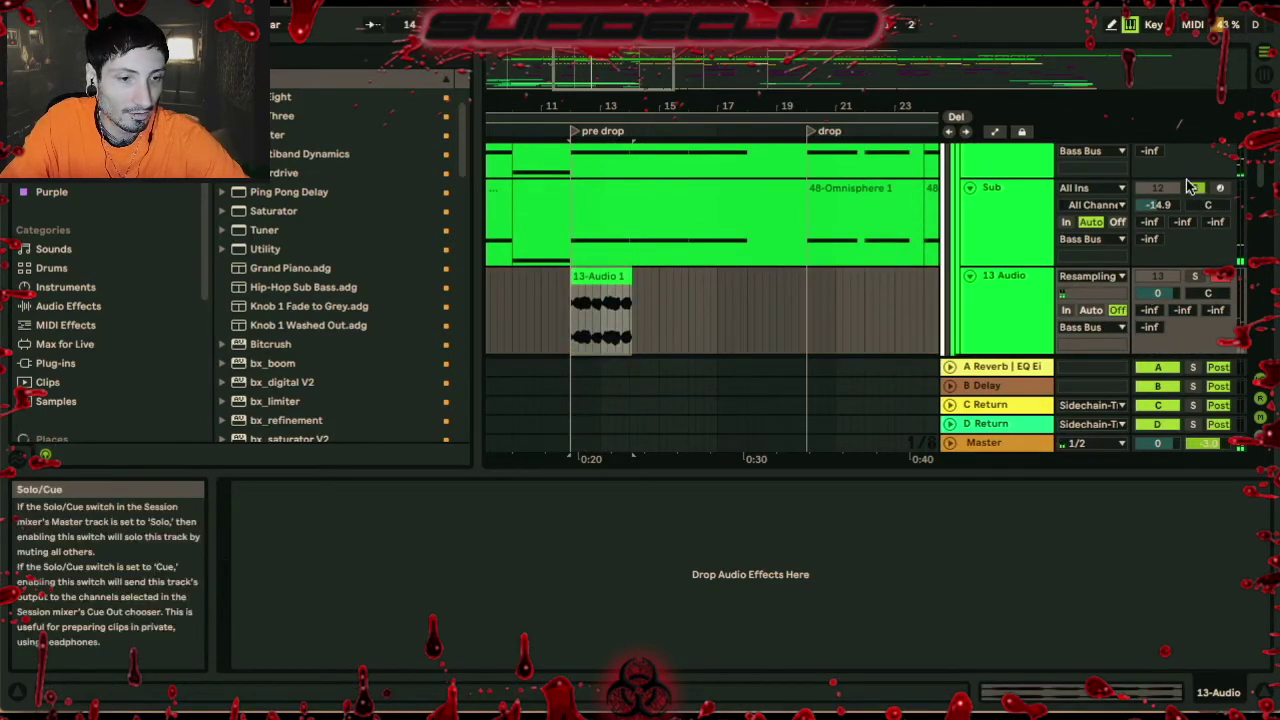
scroll(1190, 190, up, 1)
click(969, 179)
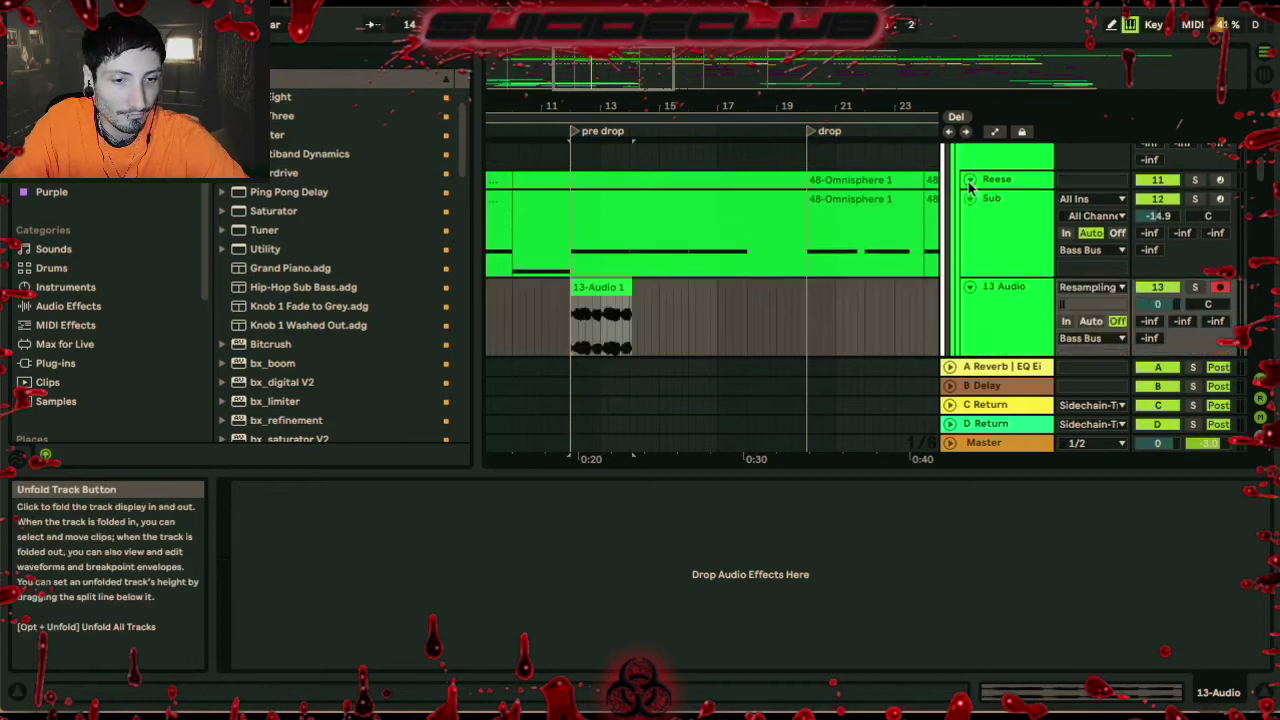
click(966, 199)
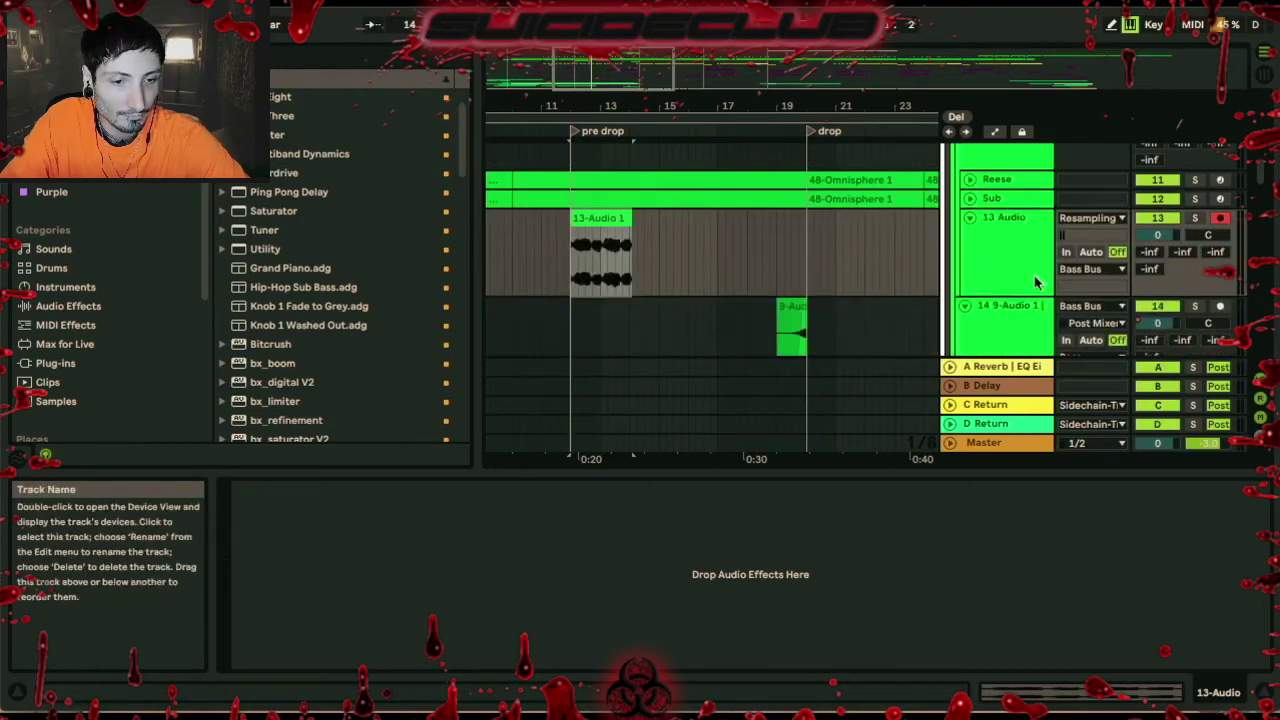
click(1195, 218)
scroll(791, 191, down, 1)
Move the recorded bass clip in front of the drop and trim it to run from 19.2.3 to 20.1.1
click(785, 276)
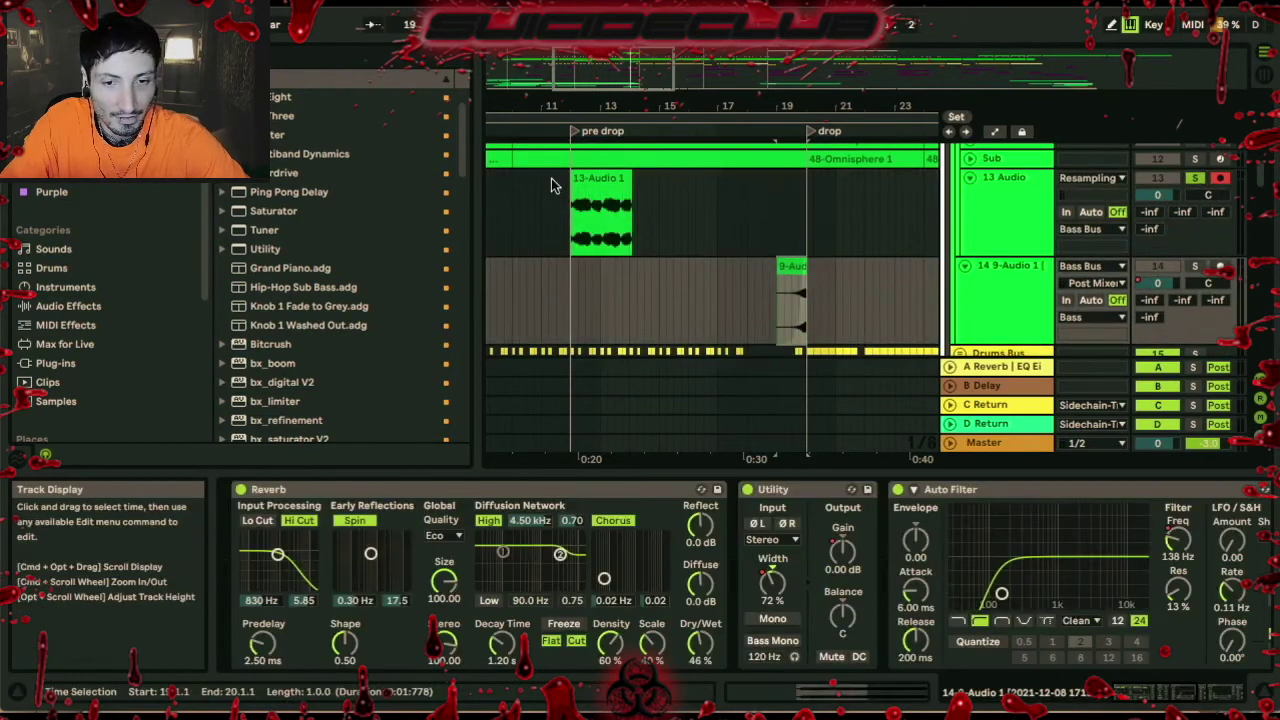
mouse_move(600, 200)
mouse_down()
mouse_move(830, 205)
mouse_move(795, 208)
mouse_up()
drag(800, 100, 801, 85)
drag(870, 178, 800, 182)
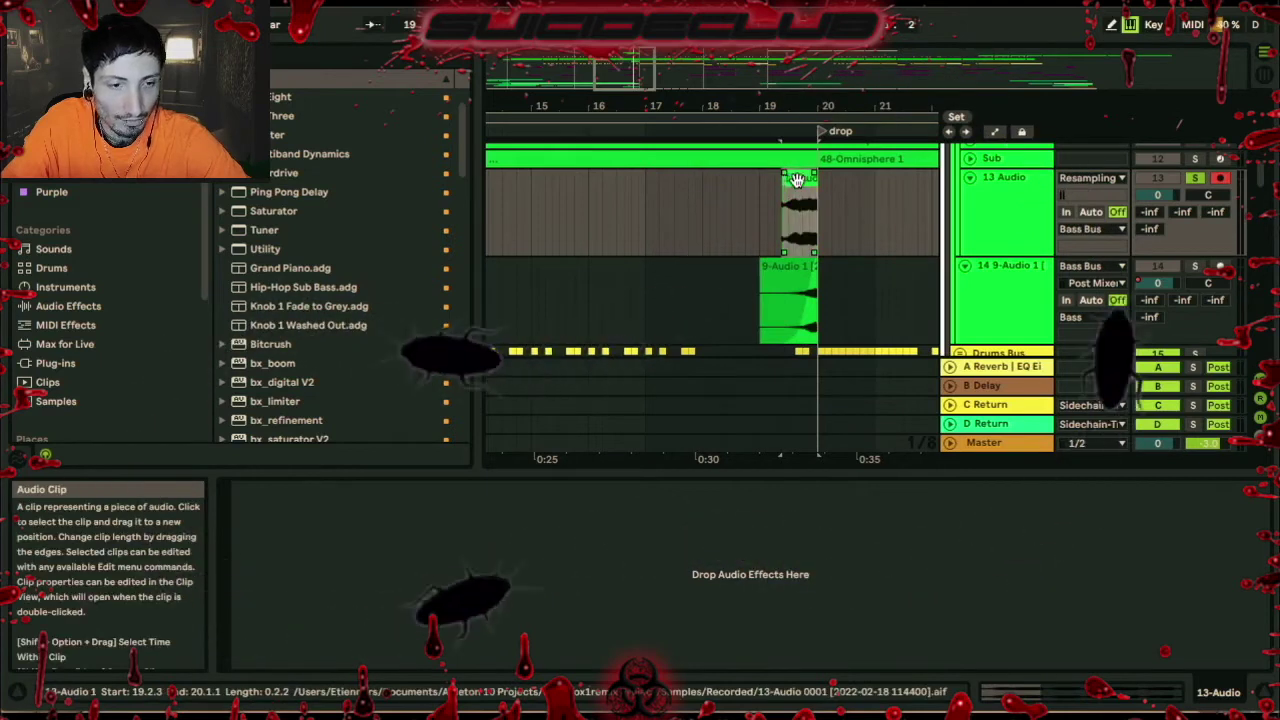
Open the 13-Audio clip, reverse it and select it before the drop
double_click(808, 182)
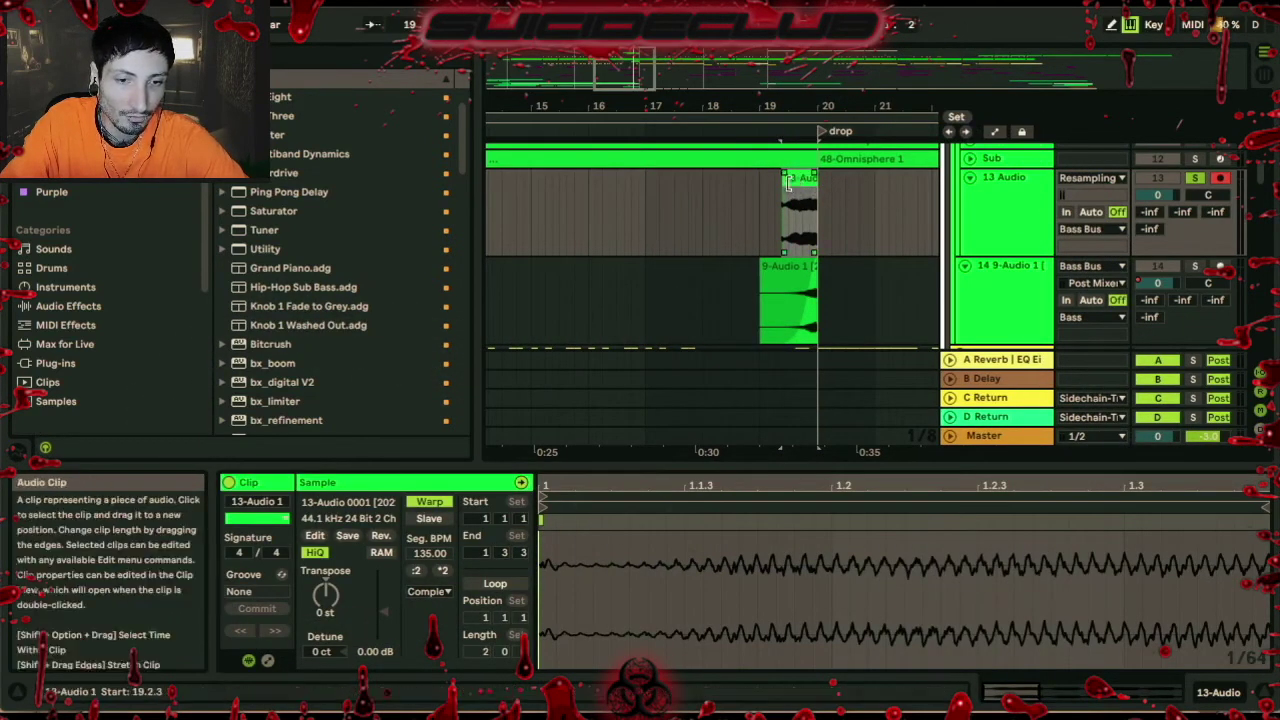
drag(816, 105, 759, 185)
key(r)
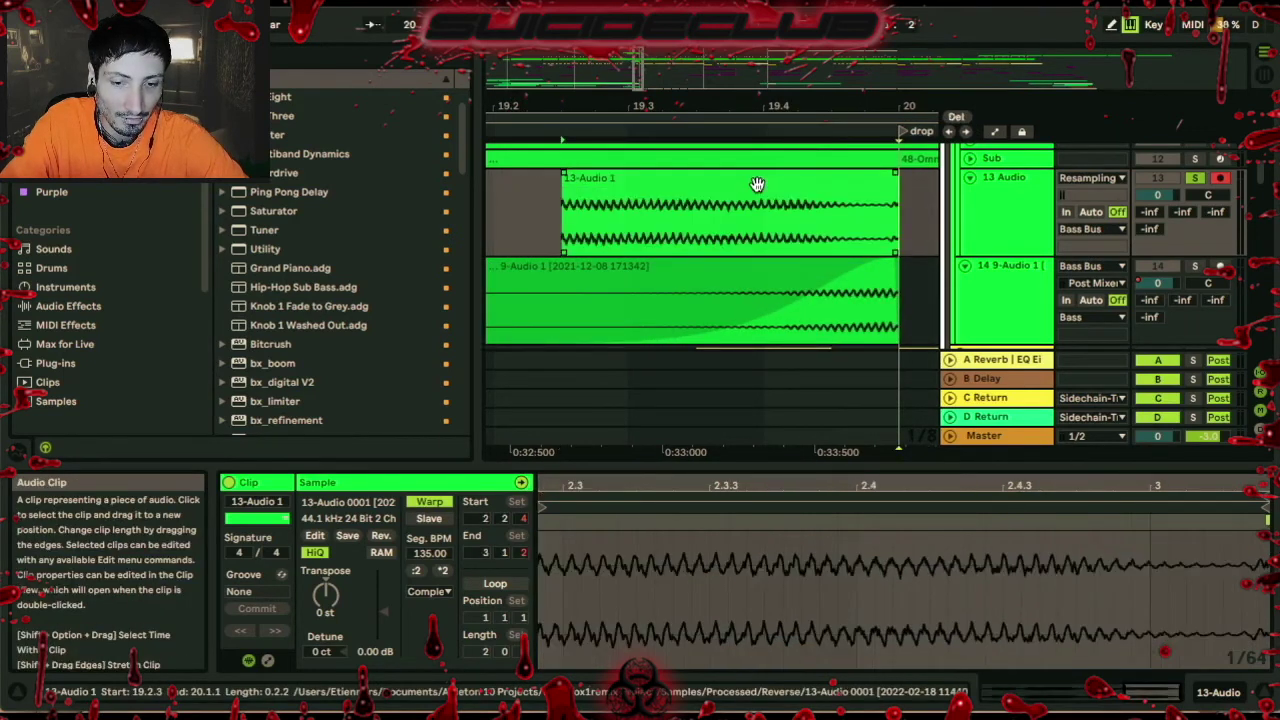
click(699, 177)
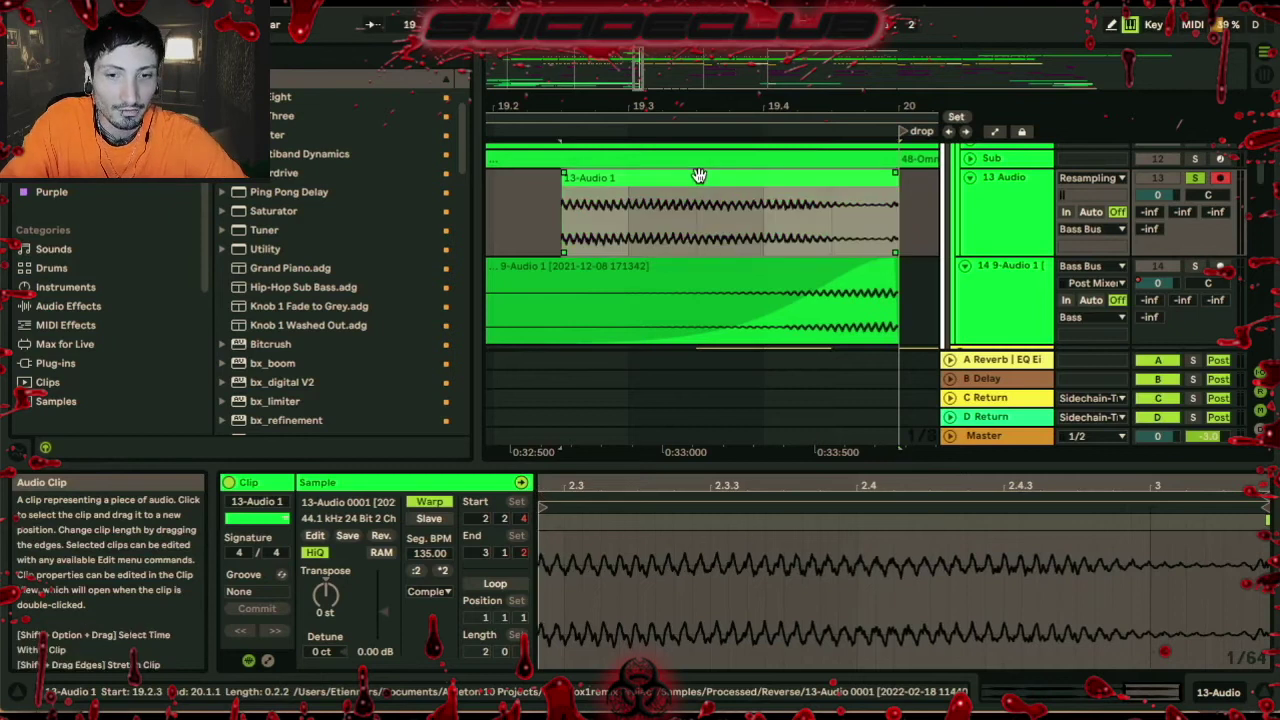
Add a fade-in across the full length of the reversed 13-Audio clip up to the drop and consolidate it
drag(558, 178, 897, 177)
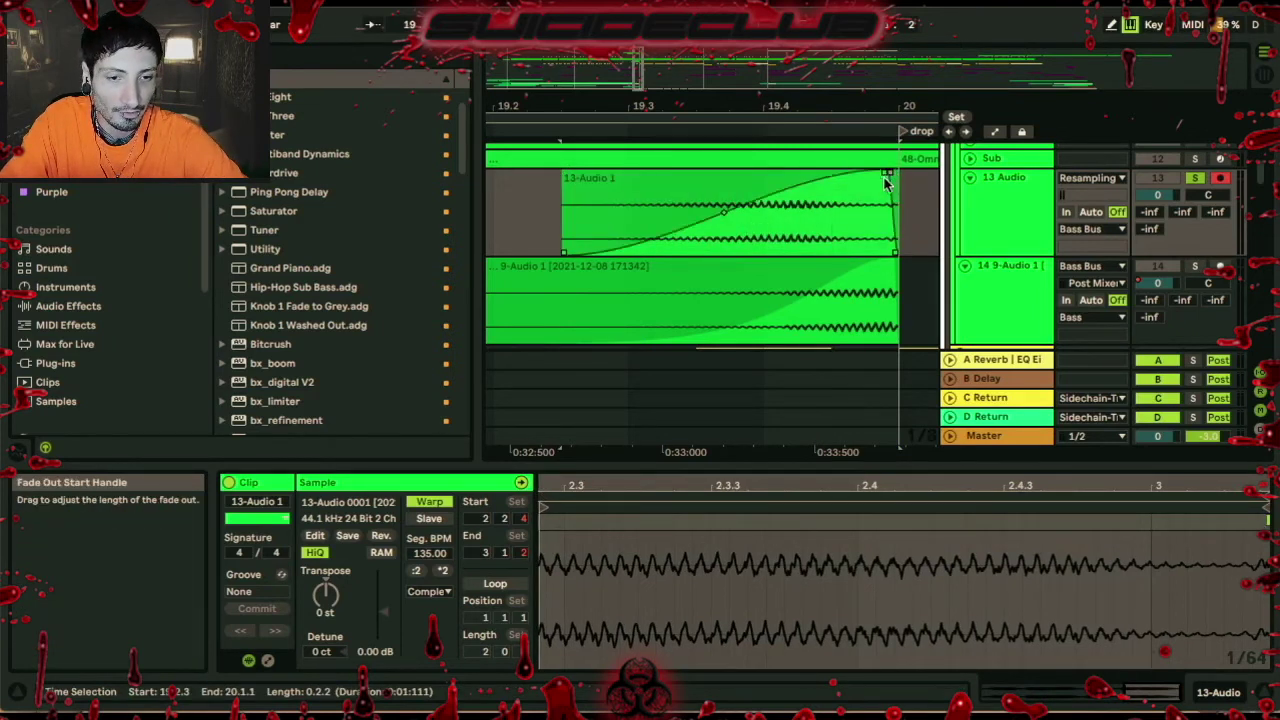
click(778, 186)
key(super+j)
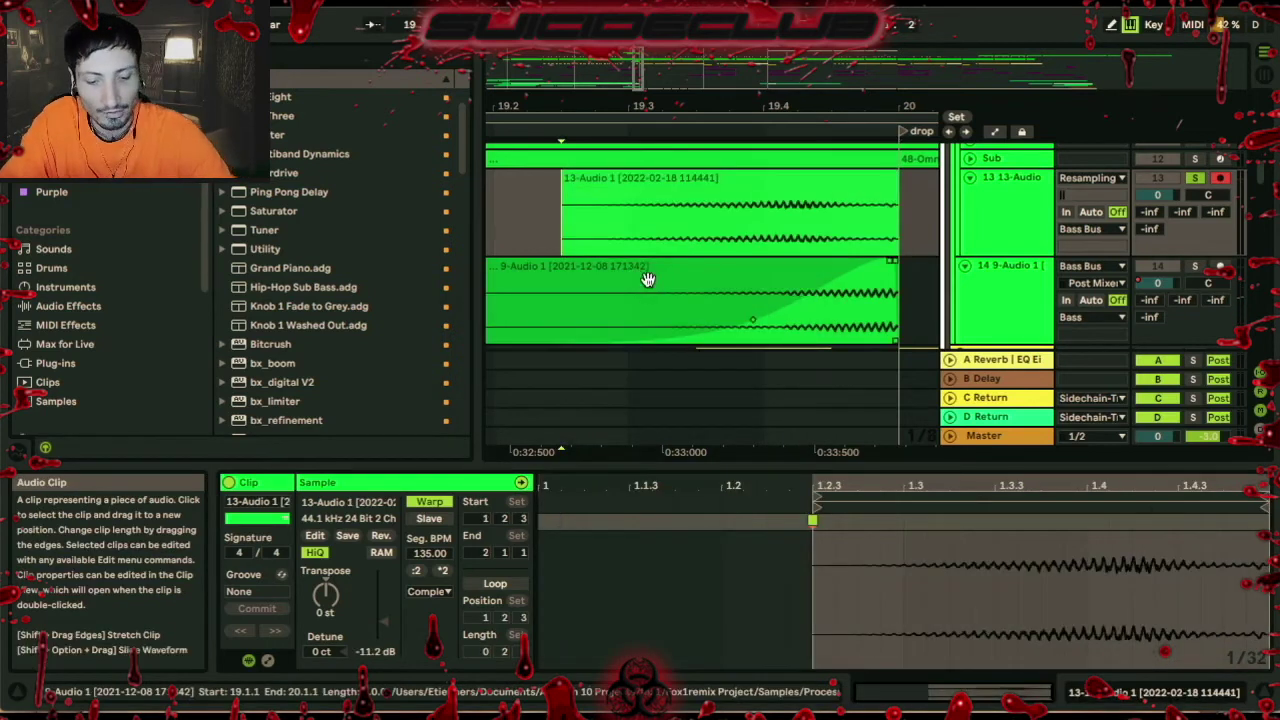
Deactivate the consolidated reversed bass clip on the 13-Audio track
click(741, 194)
drag(829, 112, 829, 102)
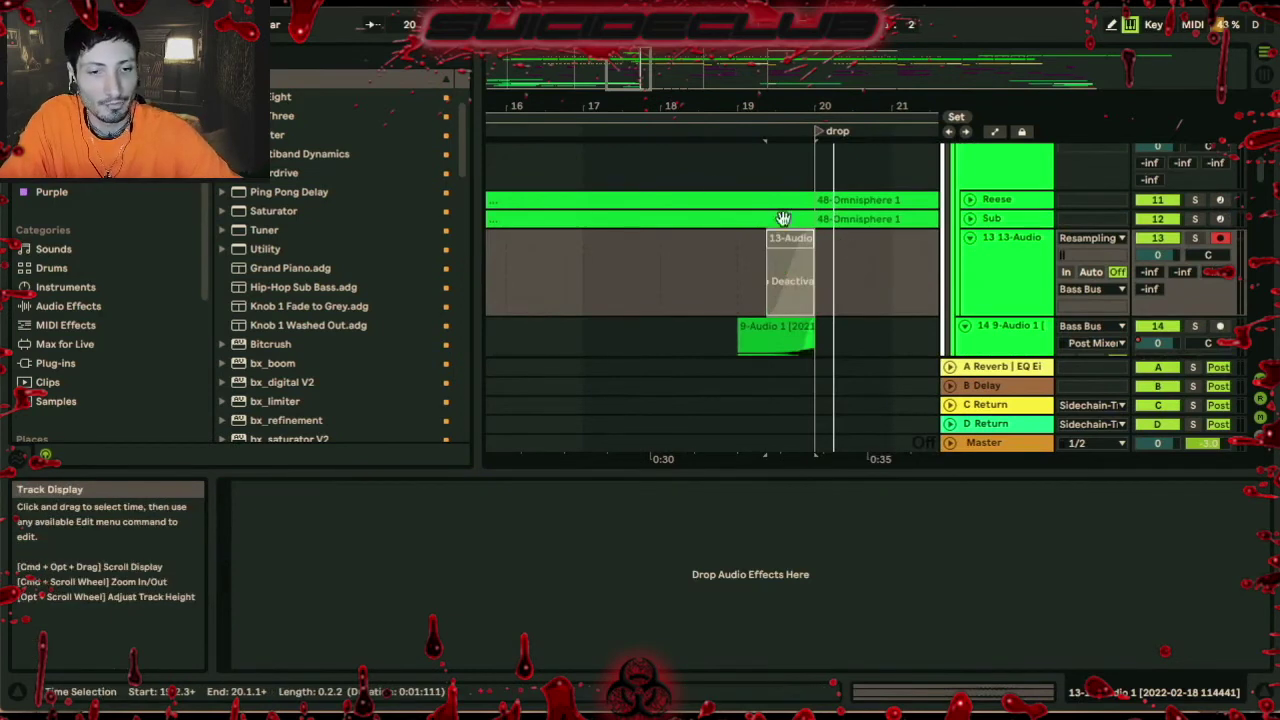
Play the arrangement from 16.2.2, between the pre drop and drop markers
click(725, 160)
drag(828, 105, 828, 150)
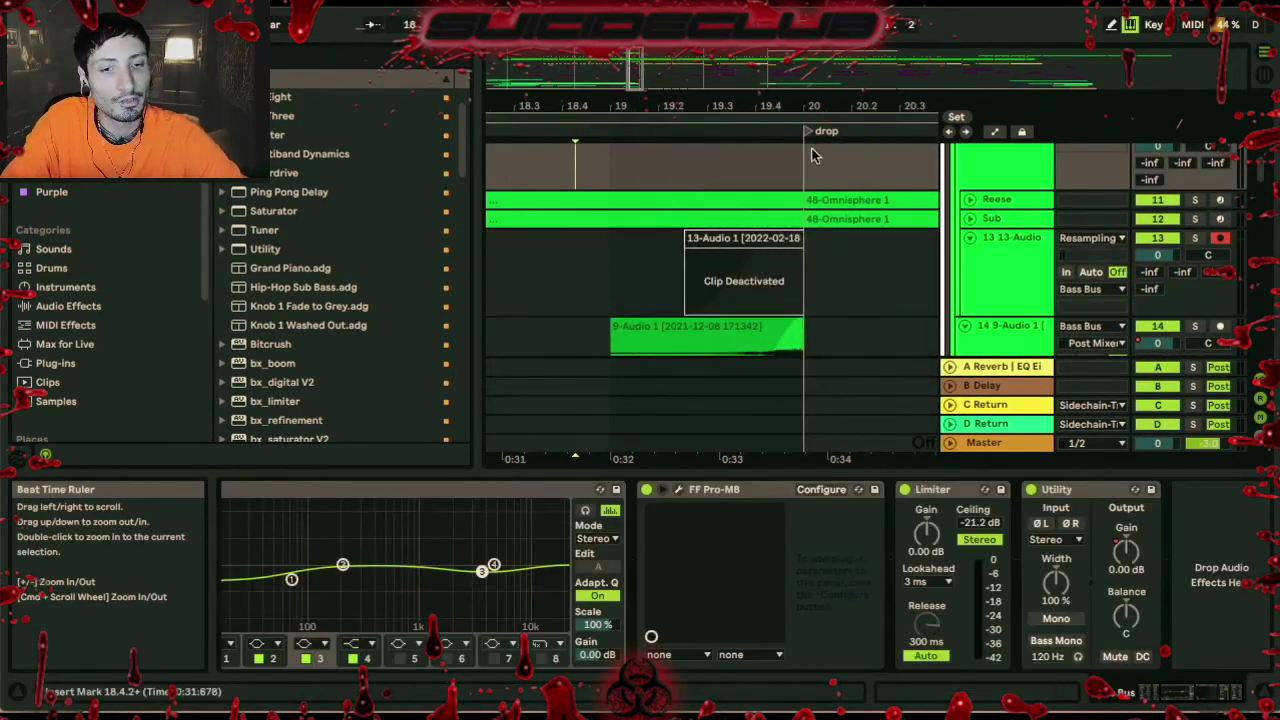
drag(720, 105, 720, 60)
scroll(925, 235, up, 3)
scroll(925, 235, down, 3)
click(702, 205)
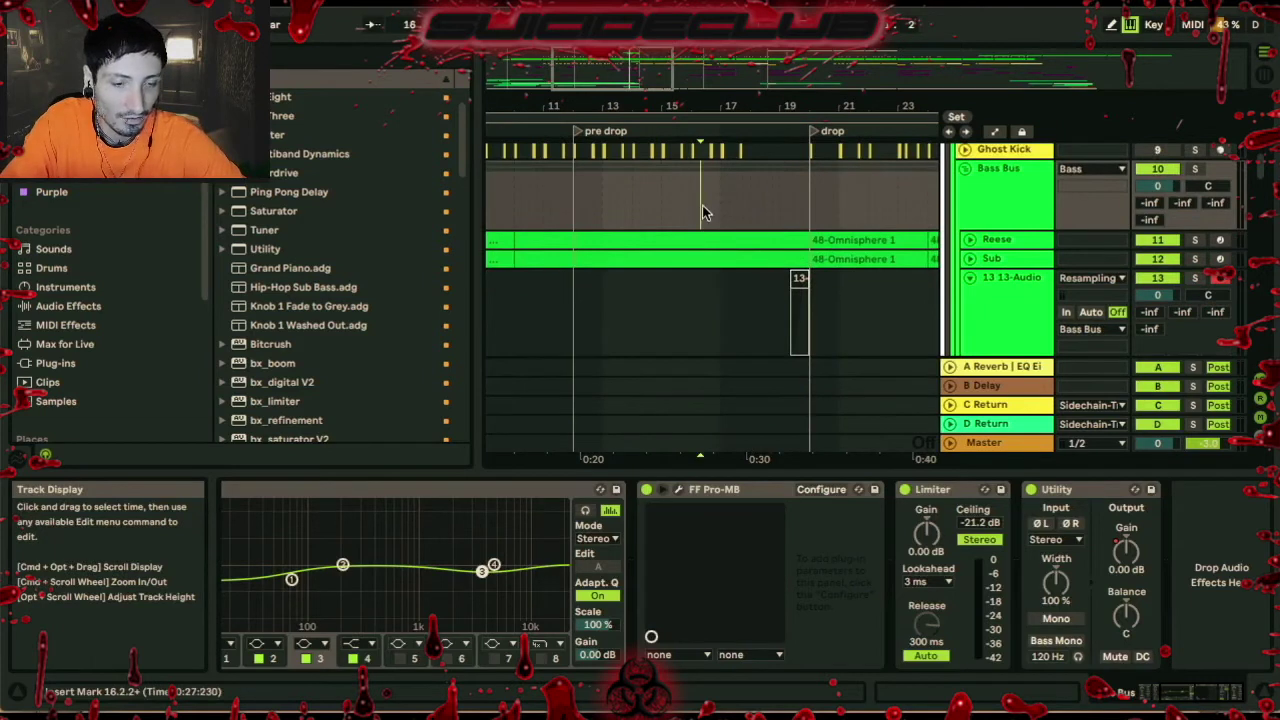
key(space)
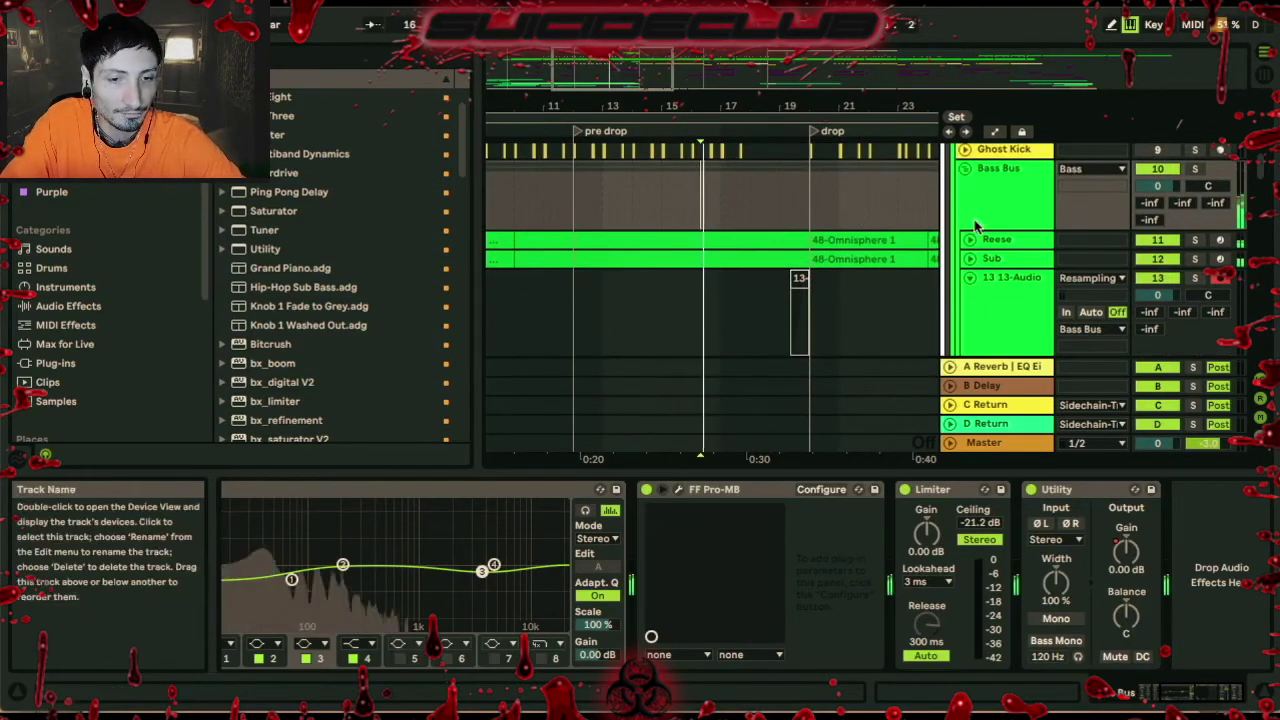
Select the 9-Audio clip before the drop on track 14 and examine that track's Auto Filter devices during playback
drag(793, 105, 793, 60)
scroll(853, 296, down, 4)
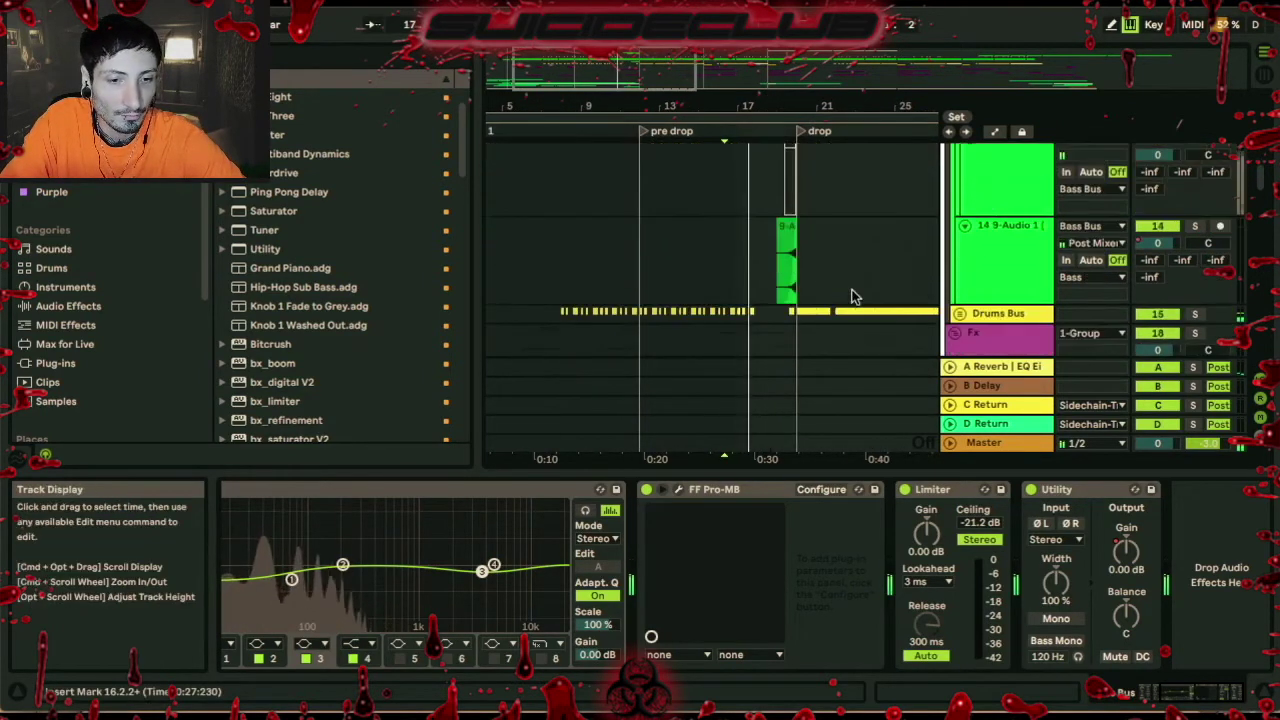
click(788, 236)
scroll(880, 262, up, 2)
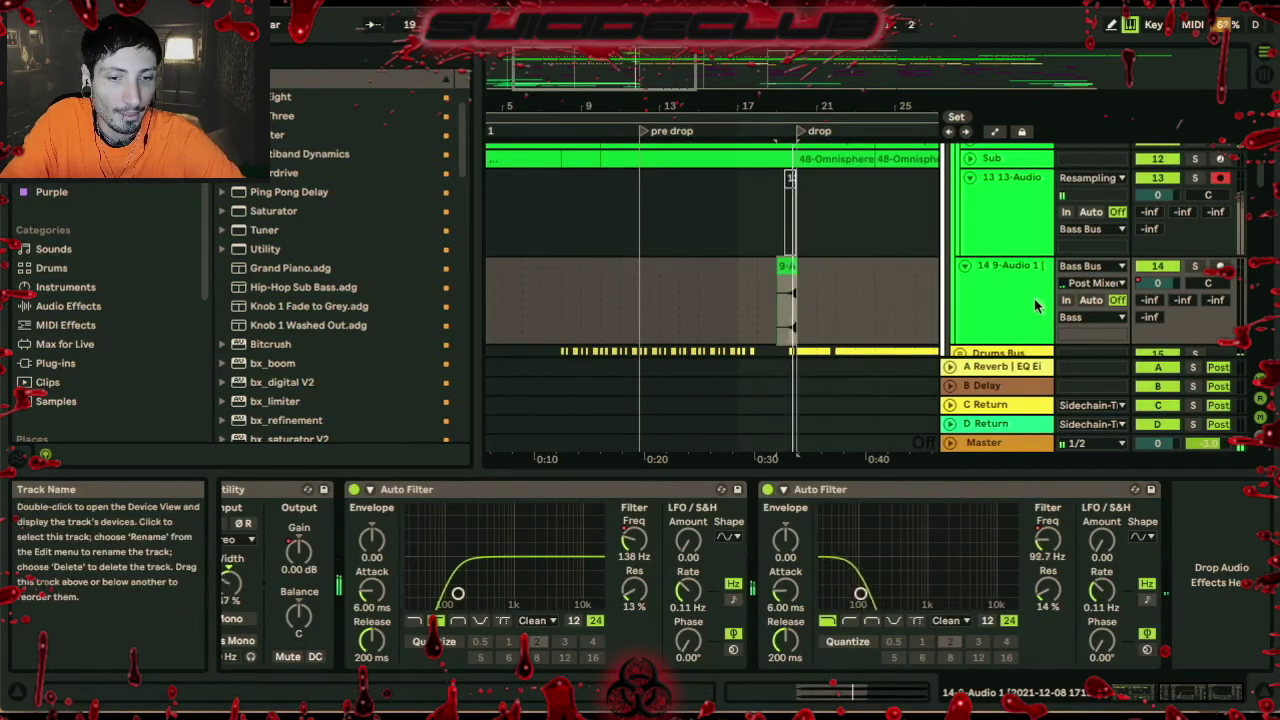
Solo the Scratch track in the Fx group and play its vinyl scratch clip just before the X2 marker
drag(829, 106, 702, 62)
scroll(751, 275, down, 10)
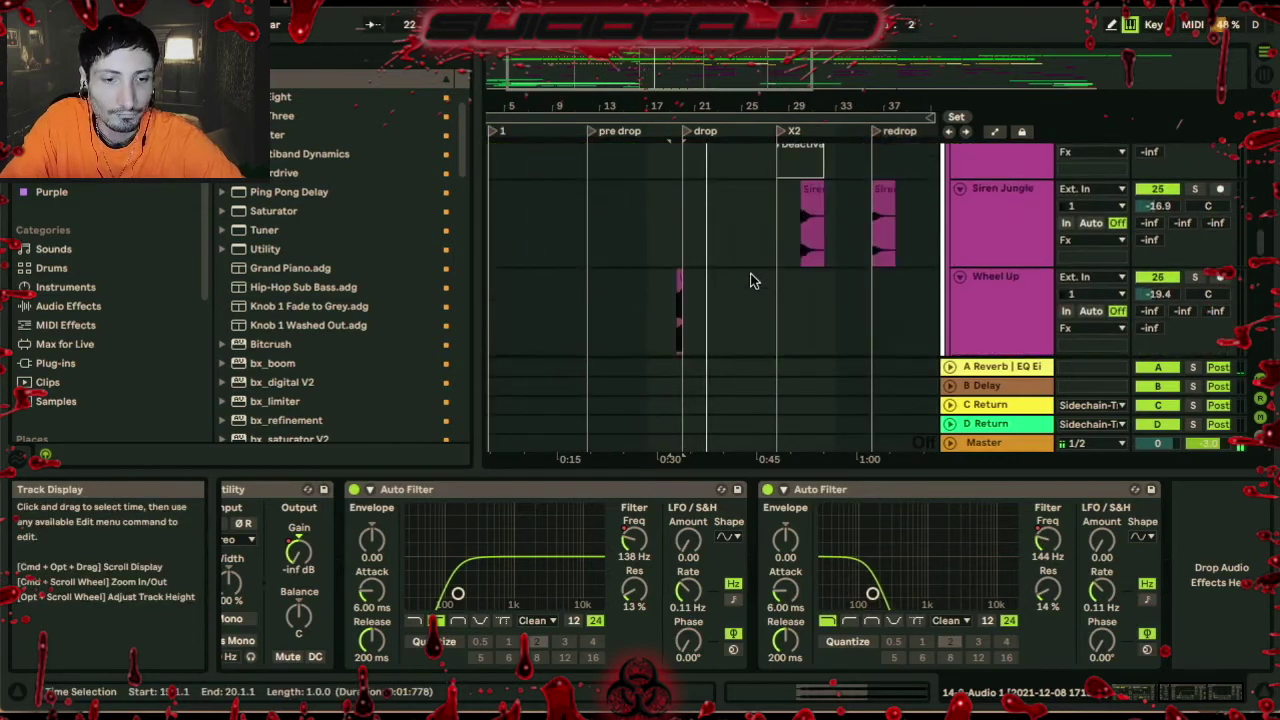
scroll(751, 281, down, 3)
scroll(731, 242, up, 3)
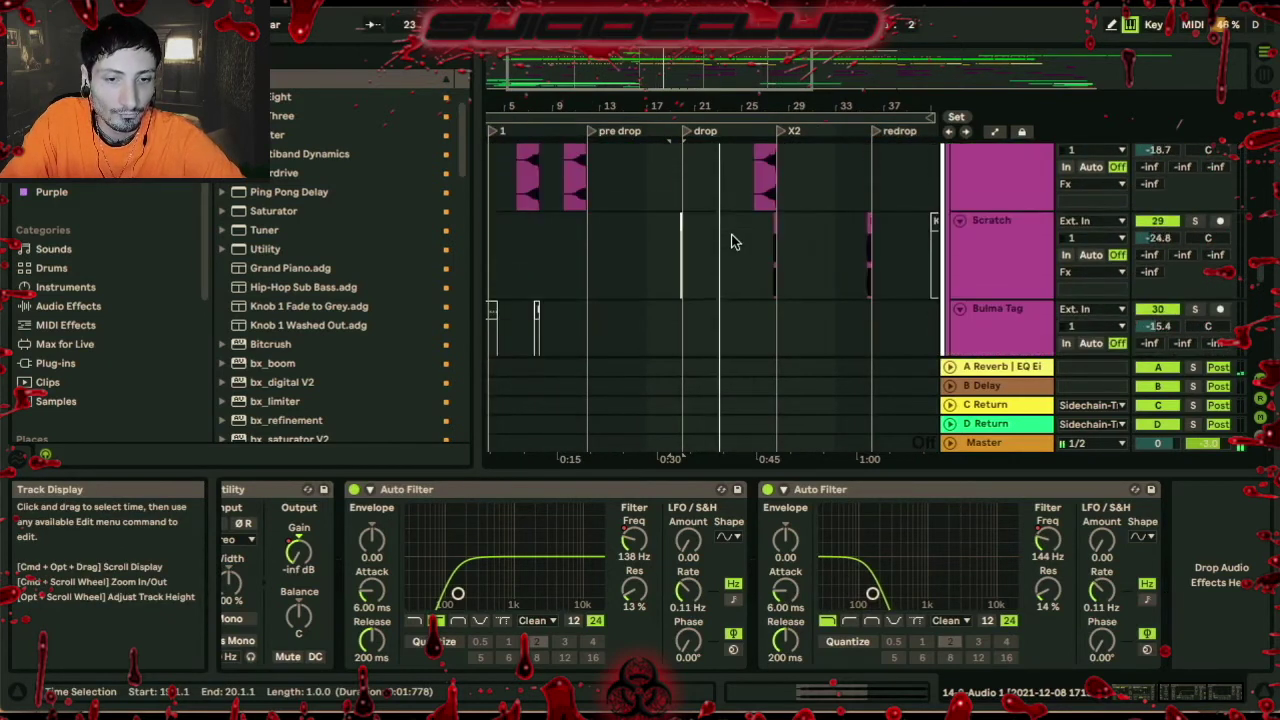
drag(782, 105, 780, 140)
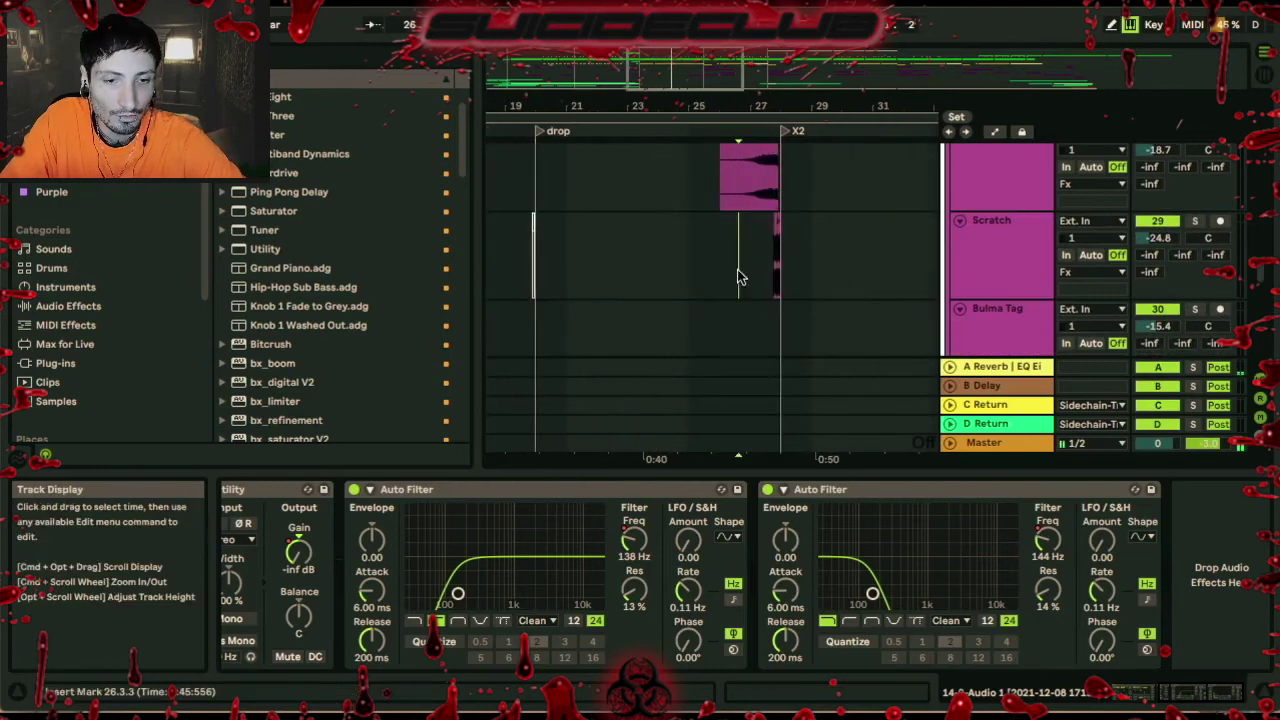
click(761, 240)
click(776, 250)
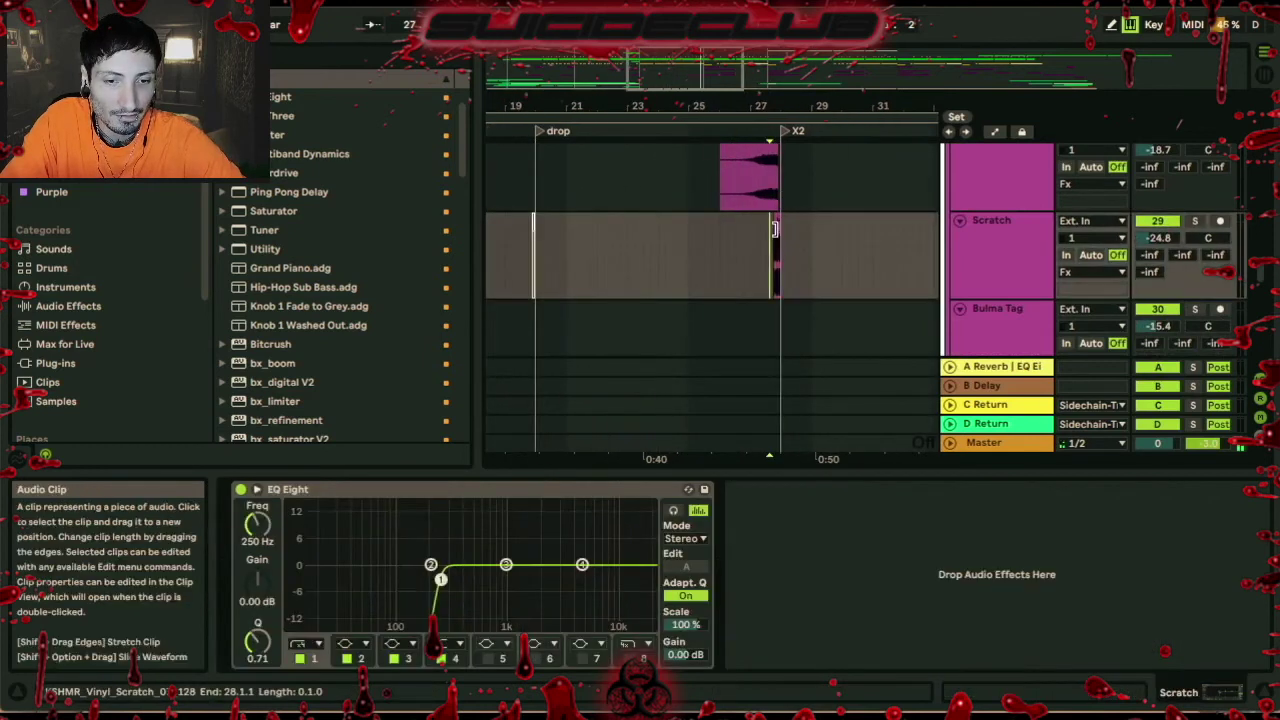
click(1195, 220)
key(space)
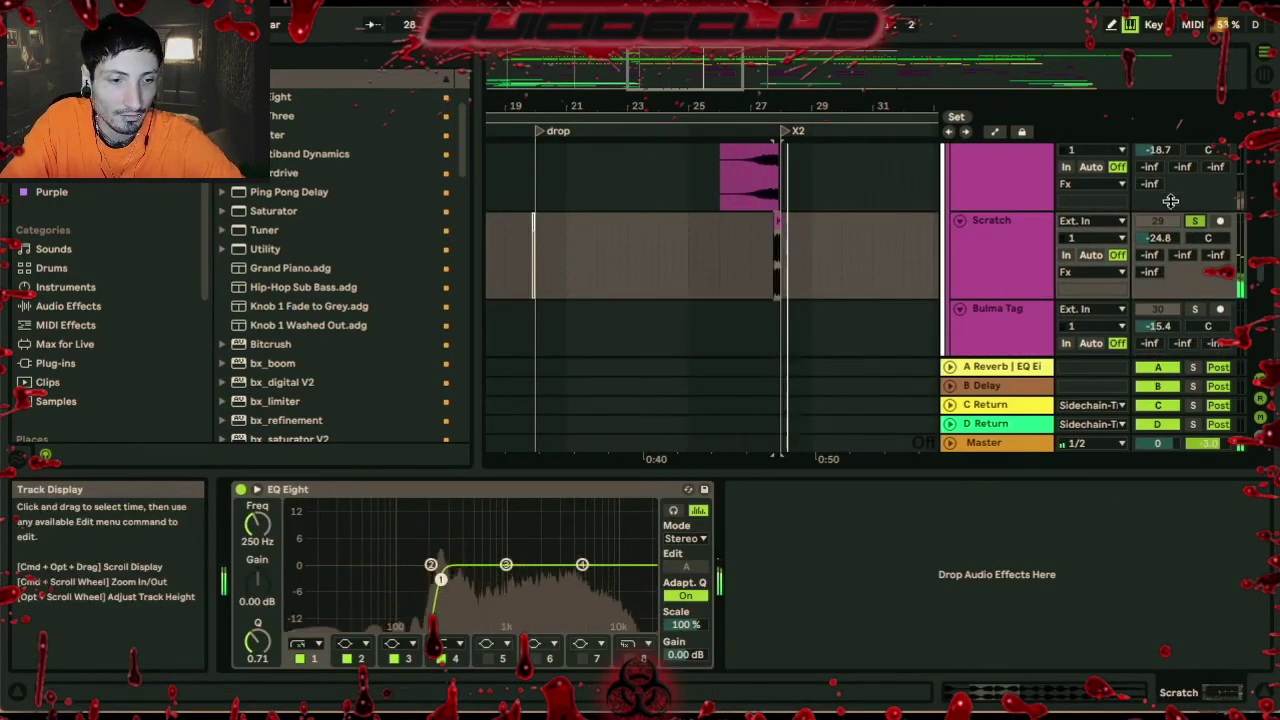
Show the Master track's Song Tempo automation and inspect the tempo breakpoints after bar 65
drag(840, 105, 840, 80)
scroll(834, 251, down, 3)
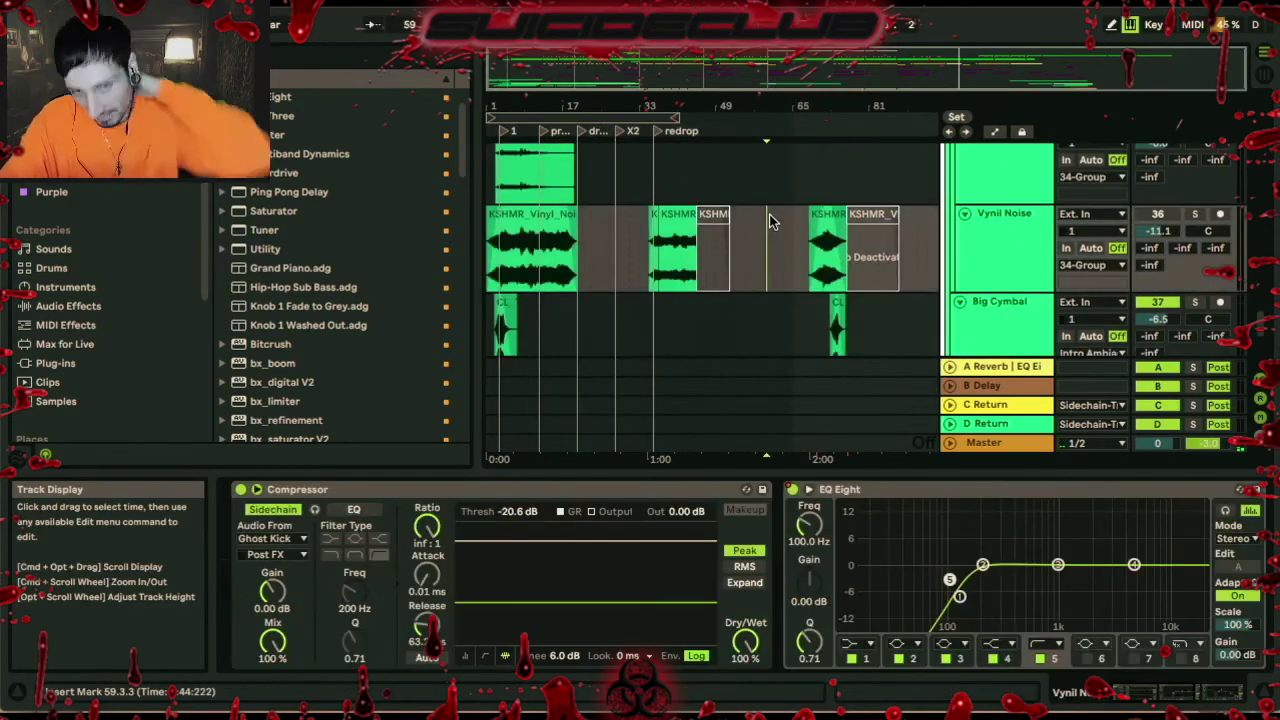
click(768, 218)
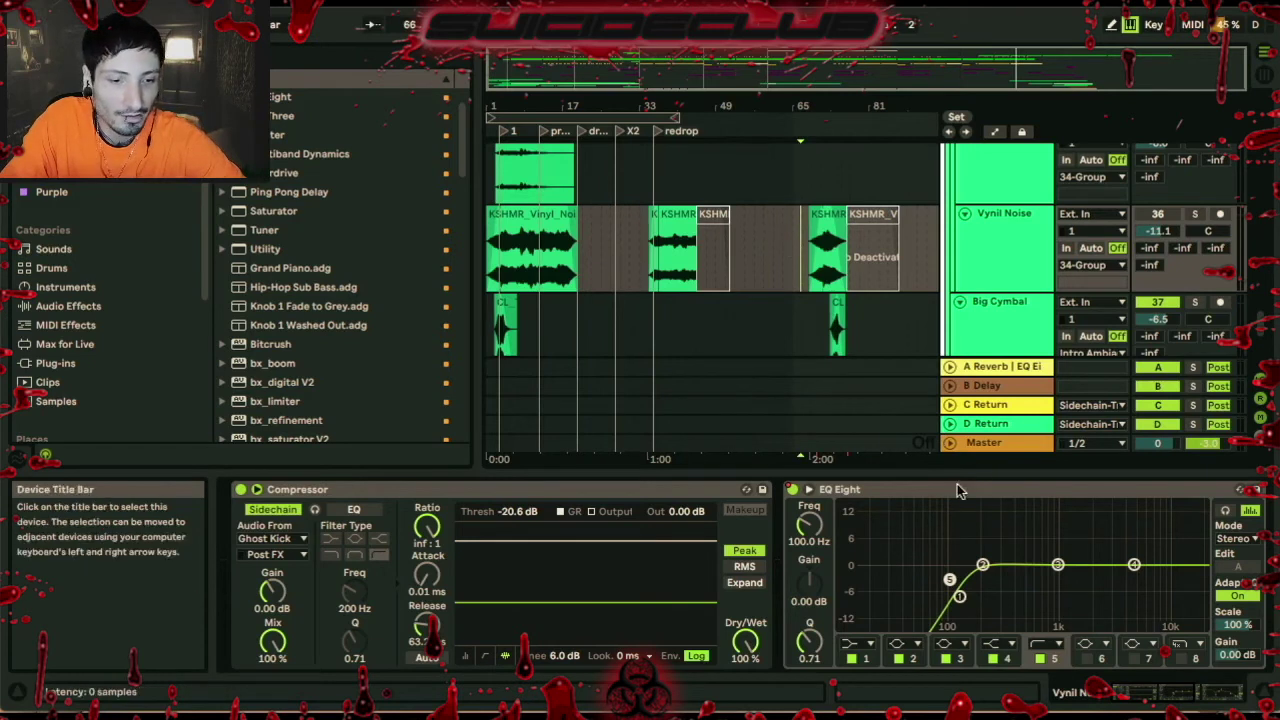
click(949, 442)
click(976, 366)
key(a)
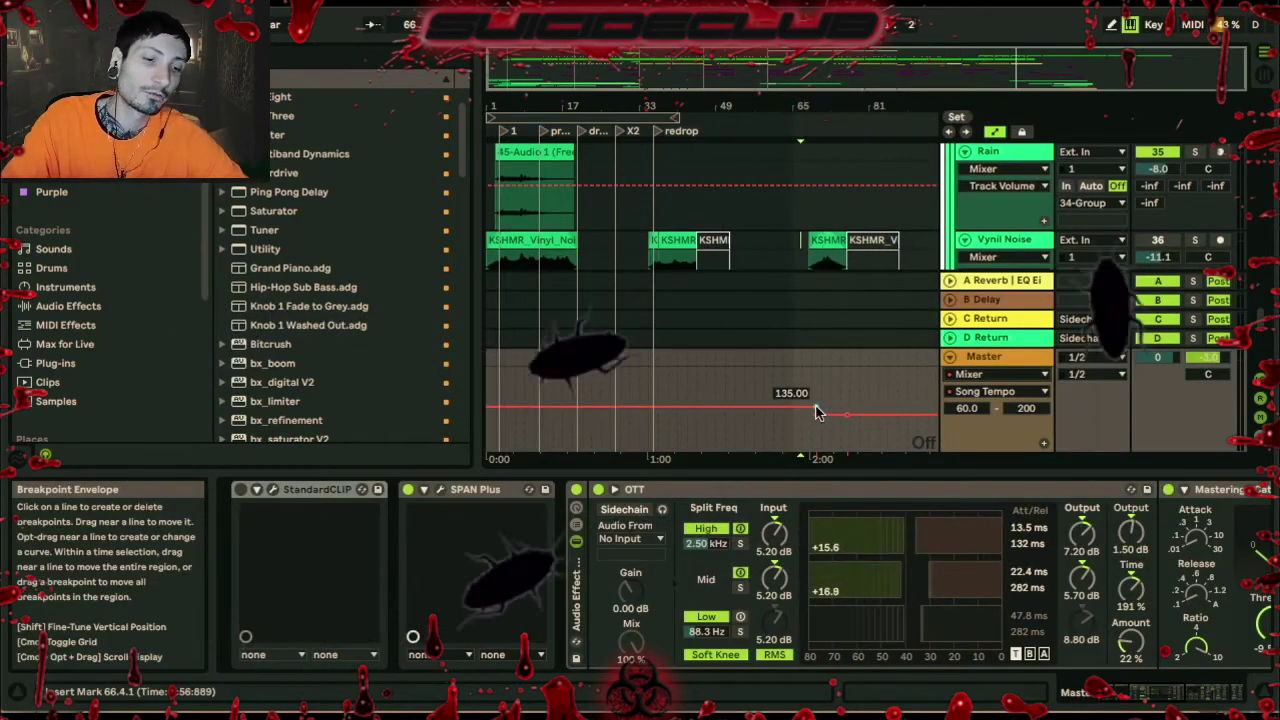
drag(816, 412, 819, 418)
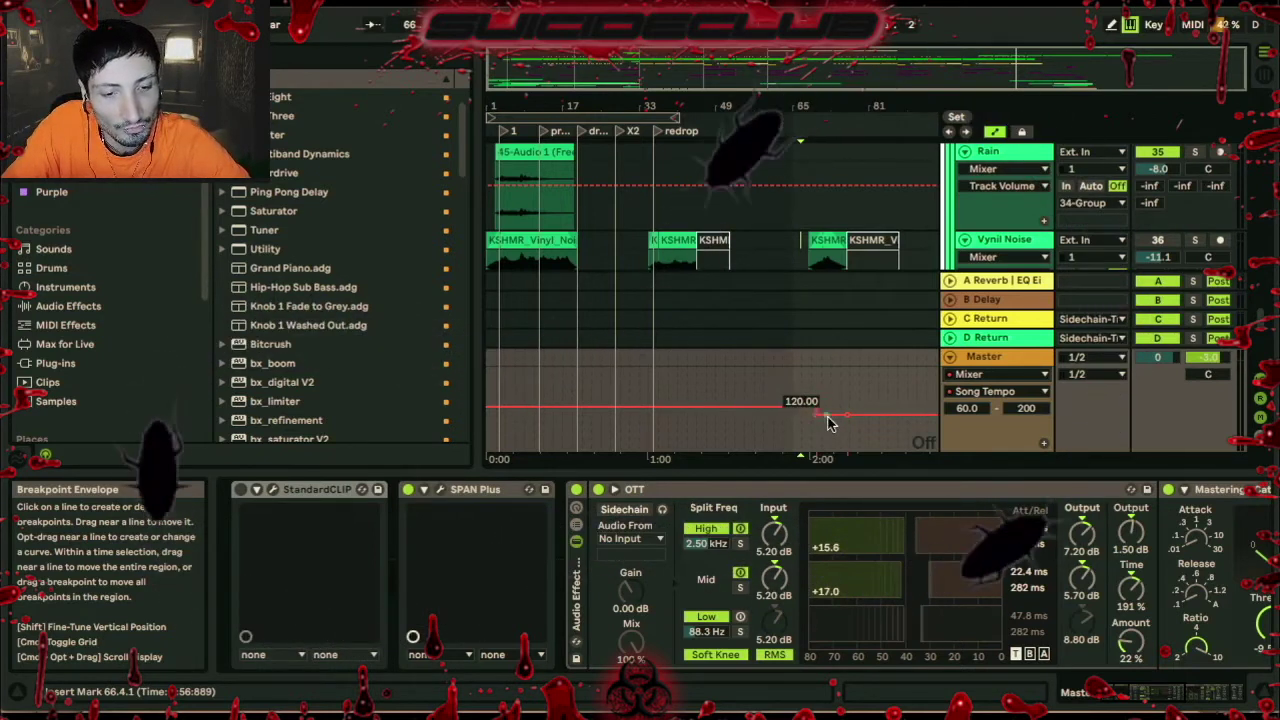
Play the arrangement from 66.2.1 through the tempo change on the Master track
click(797, 375)
click(798, 363)
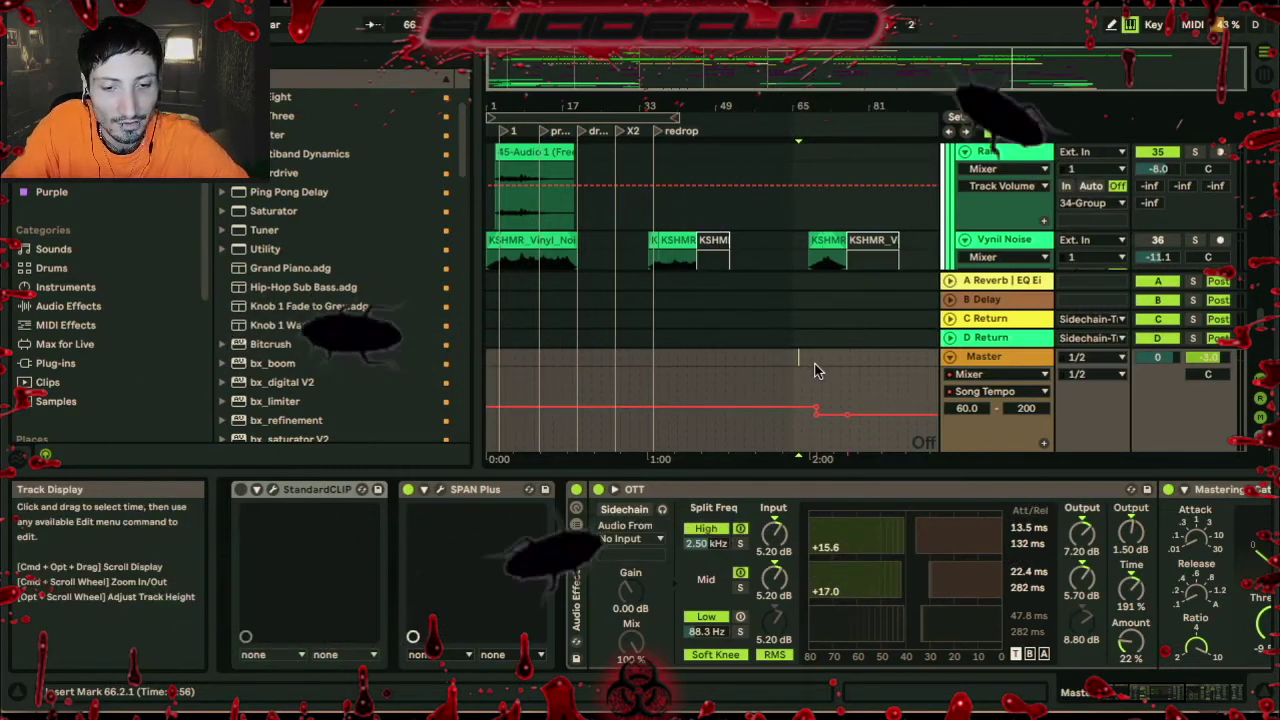
key(space)
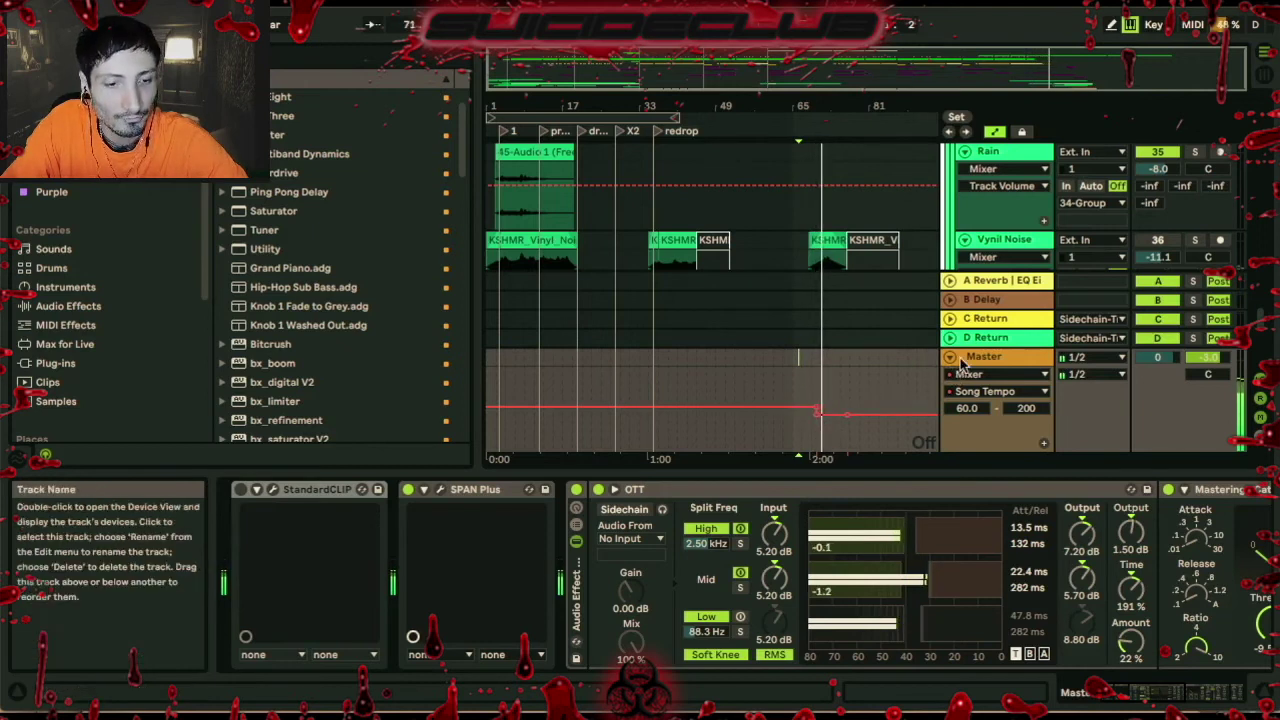
Select the Square track's clip from bar 70 to 78 and open the track's Phase Plant instrument
scroll(870, 320, down, 1)
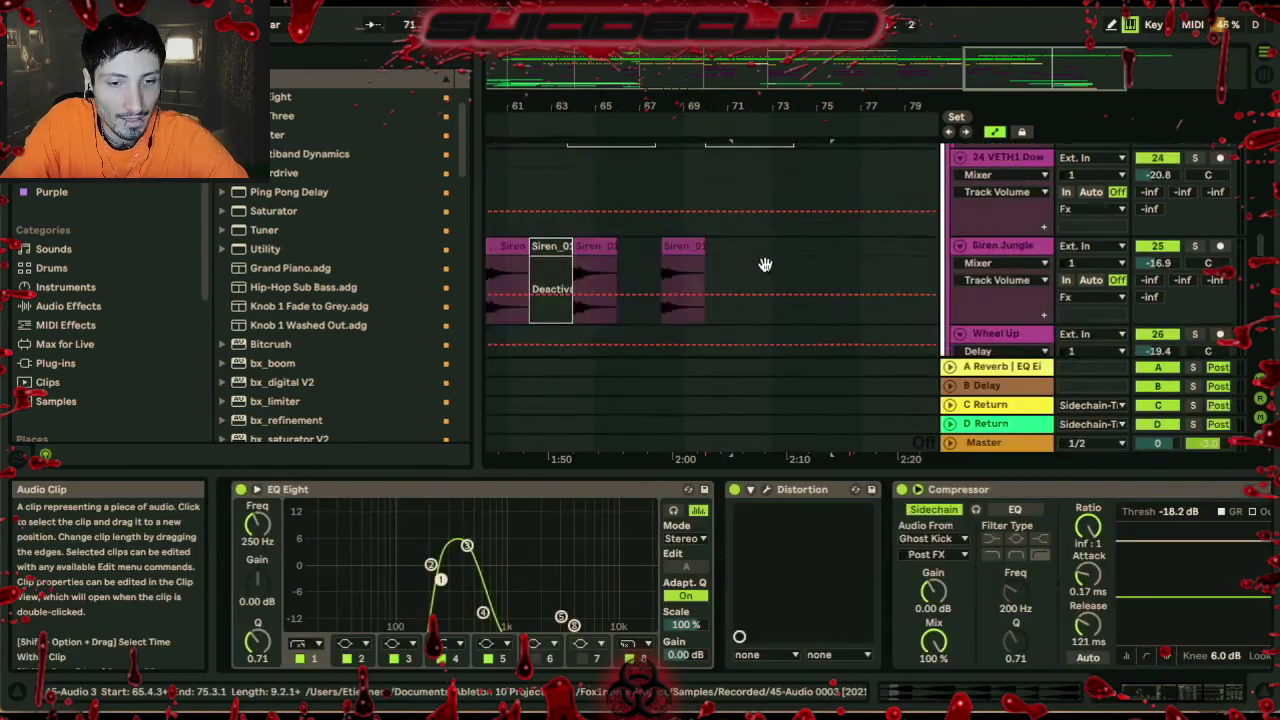
scroll(765, 264, up, 15)
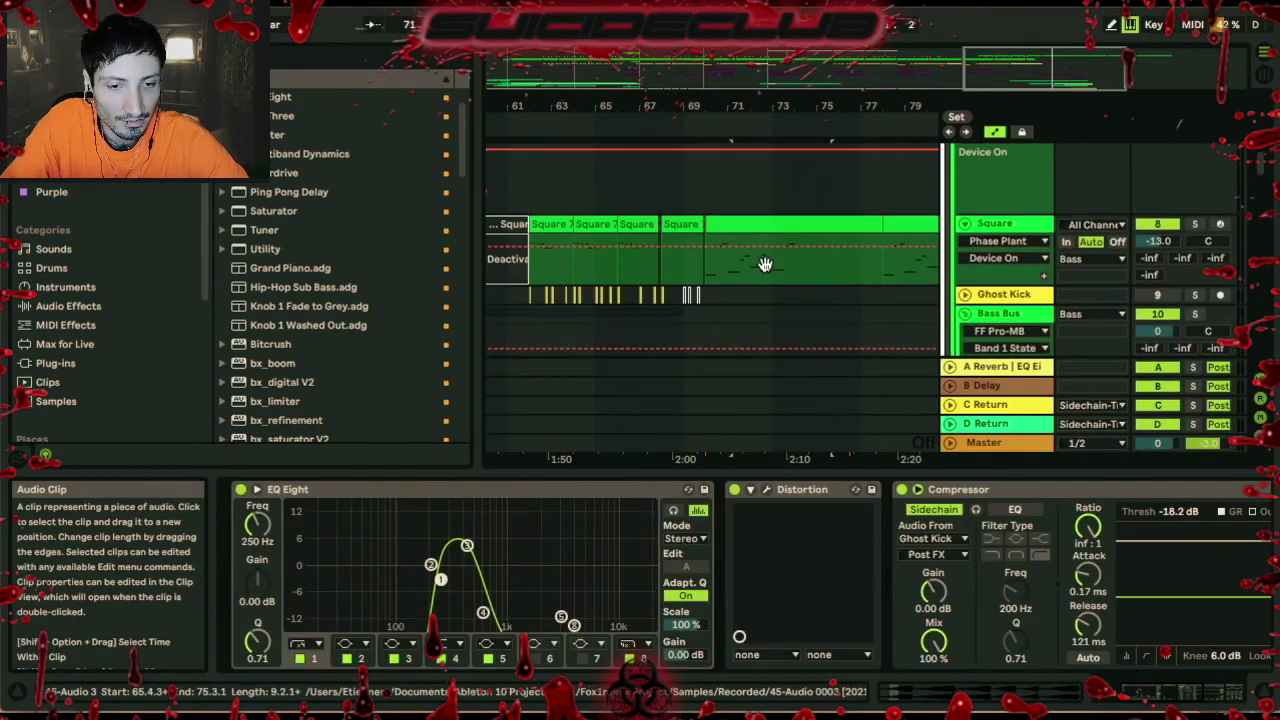
click(768, 245)
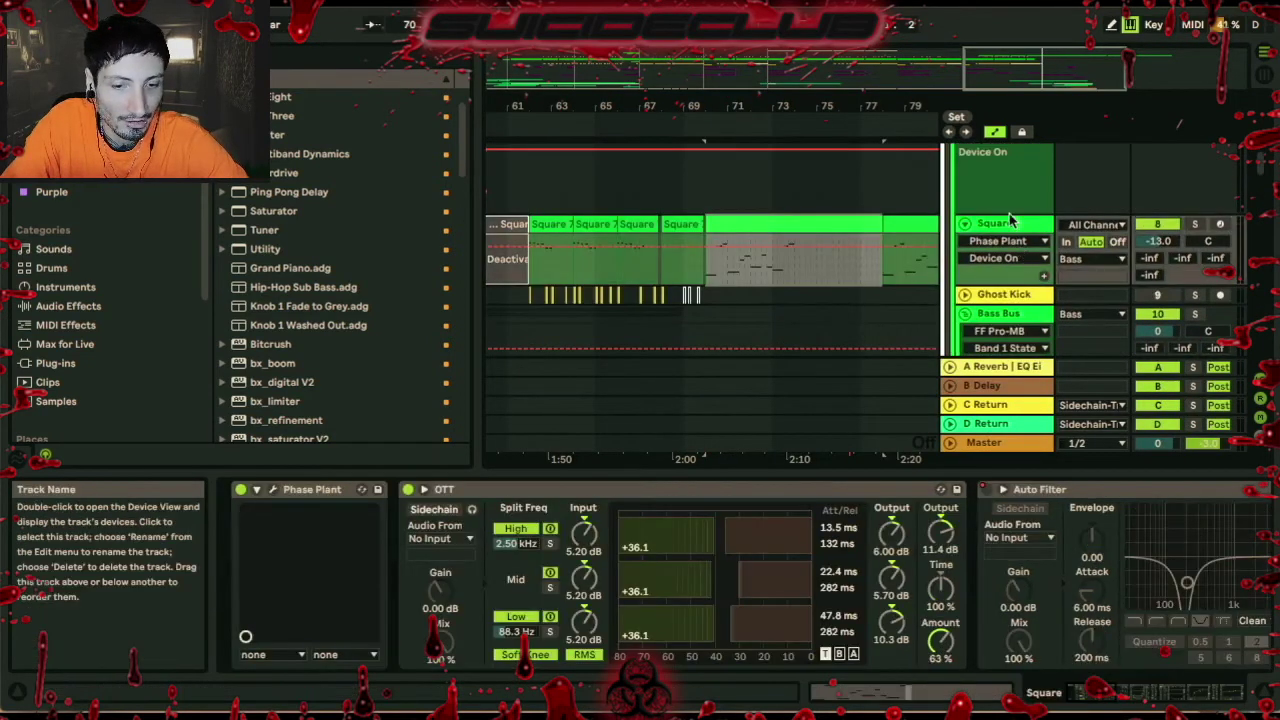
click(272, 490)
scroll(360, 430, down, 2)
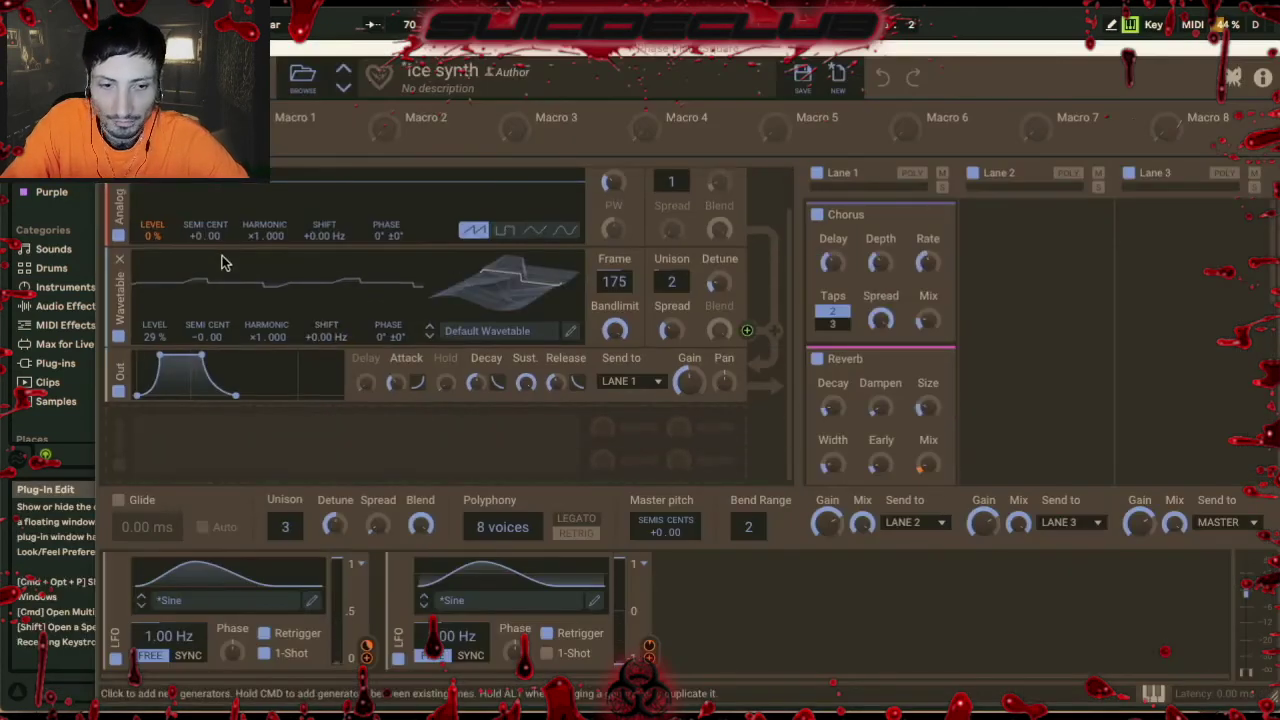
Move the Phase Plant window aside to arm the Square track, and bring the synth back into full view
drag(808, 56, 675, 322)
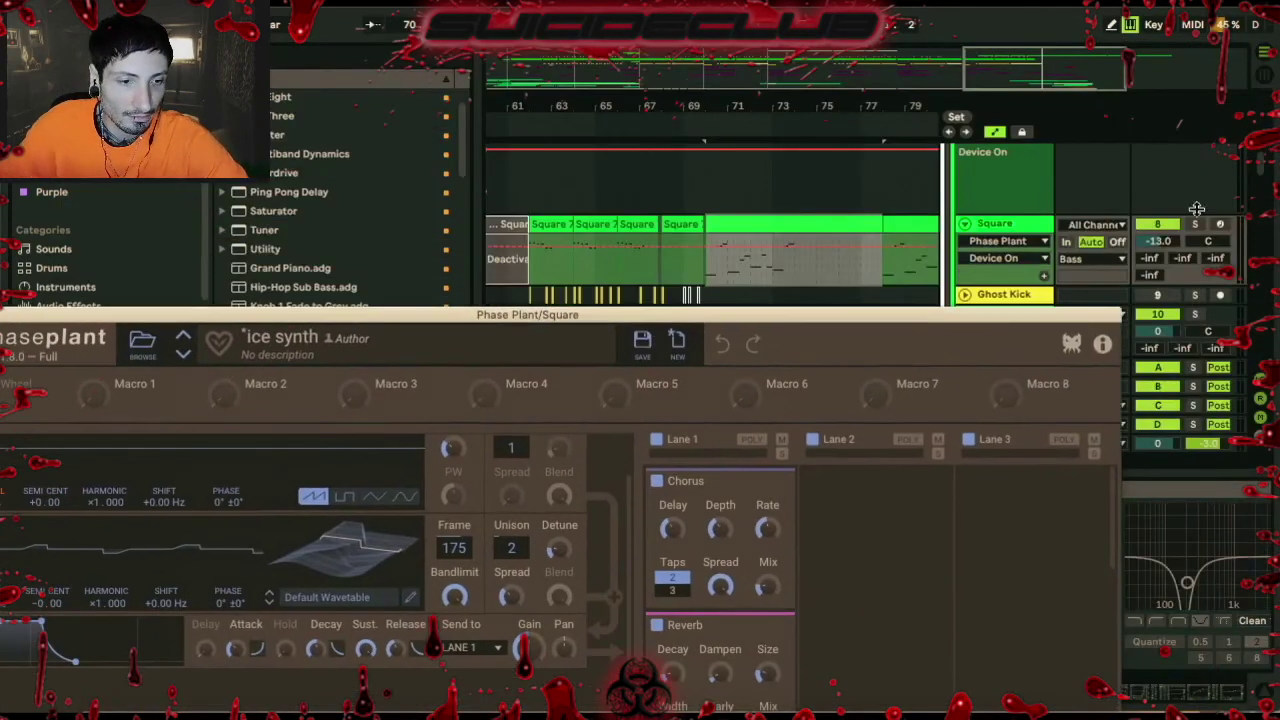
click(1220, 225)
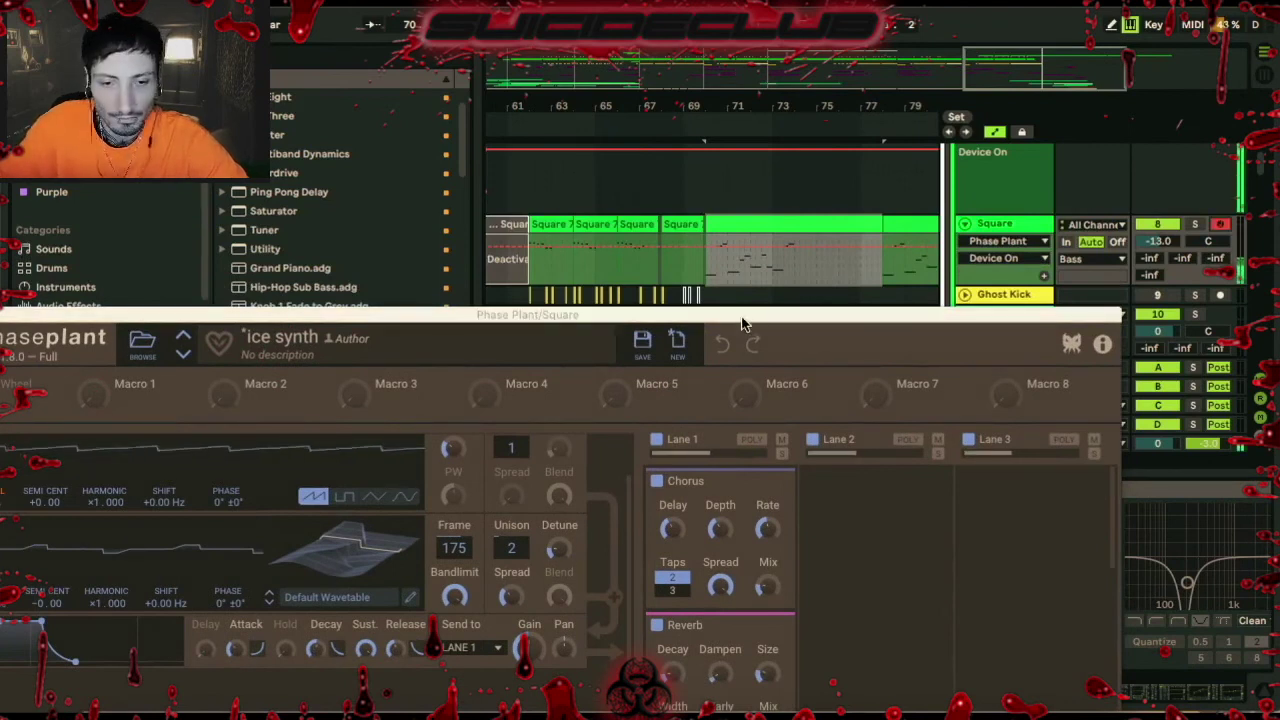
drag(731, 319, 955, 2)
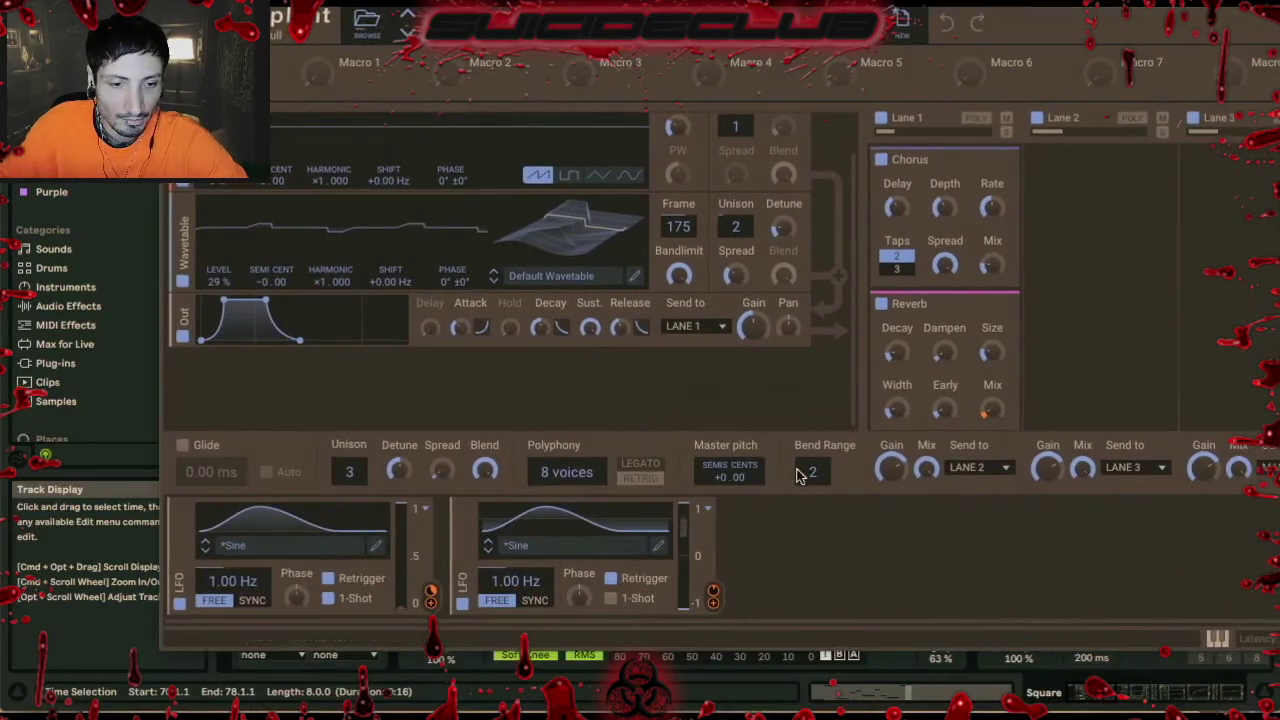
Bypass Lane 1 in Phase Plant and compare the oscillators by switching the Wavetable and Analog generators off and on
scroll(893, 348, down, 6)
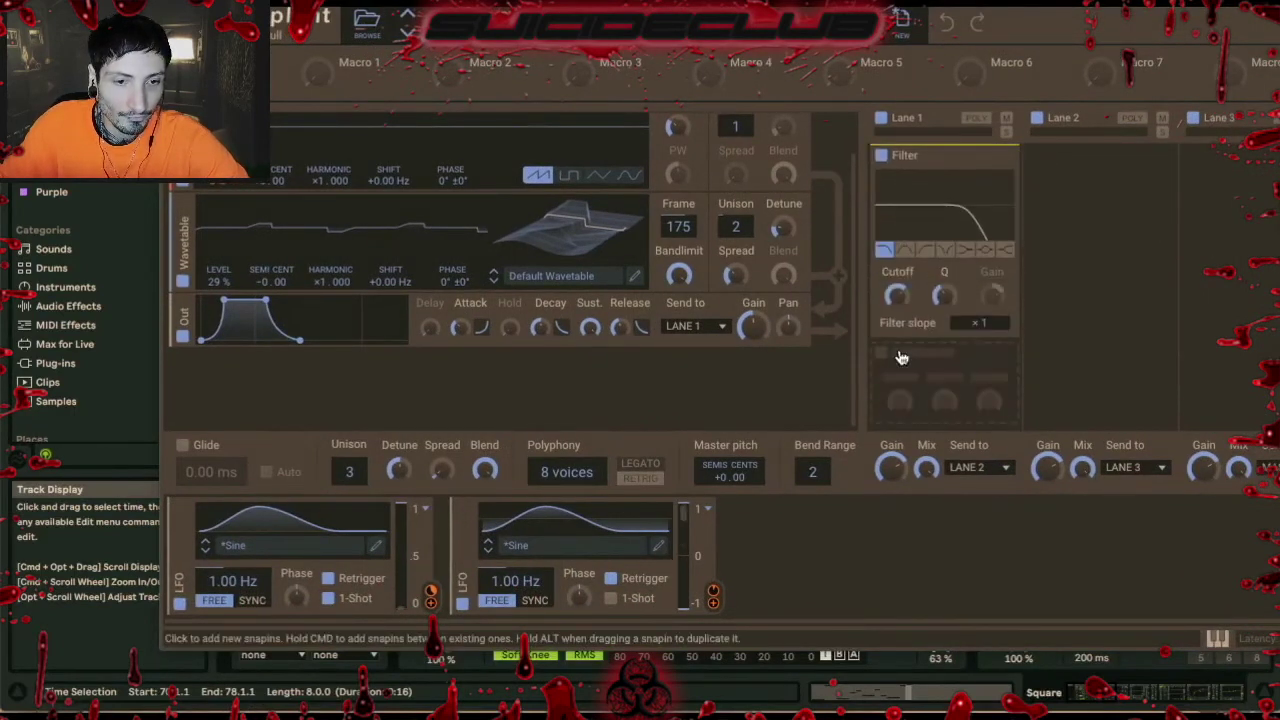
scroll(483, 230, up, 1)
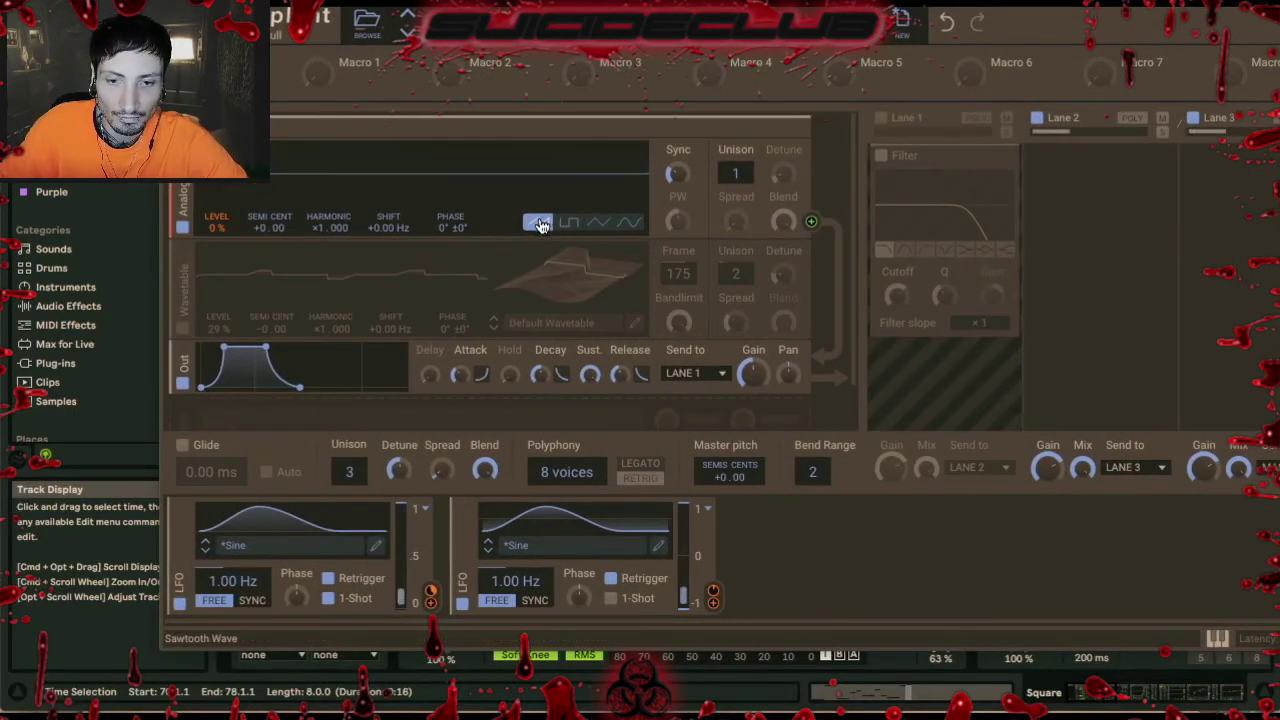
click(183, 330)
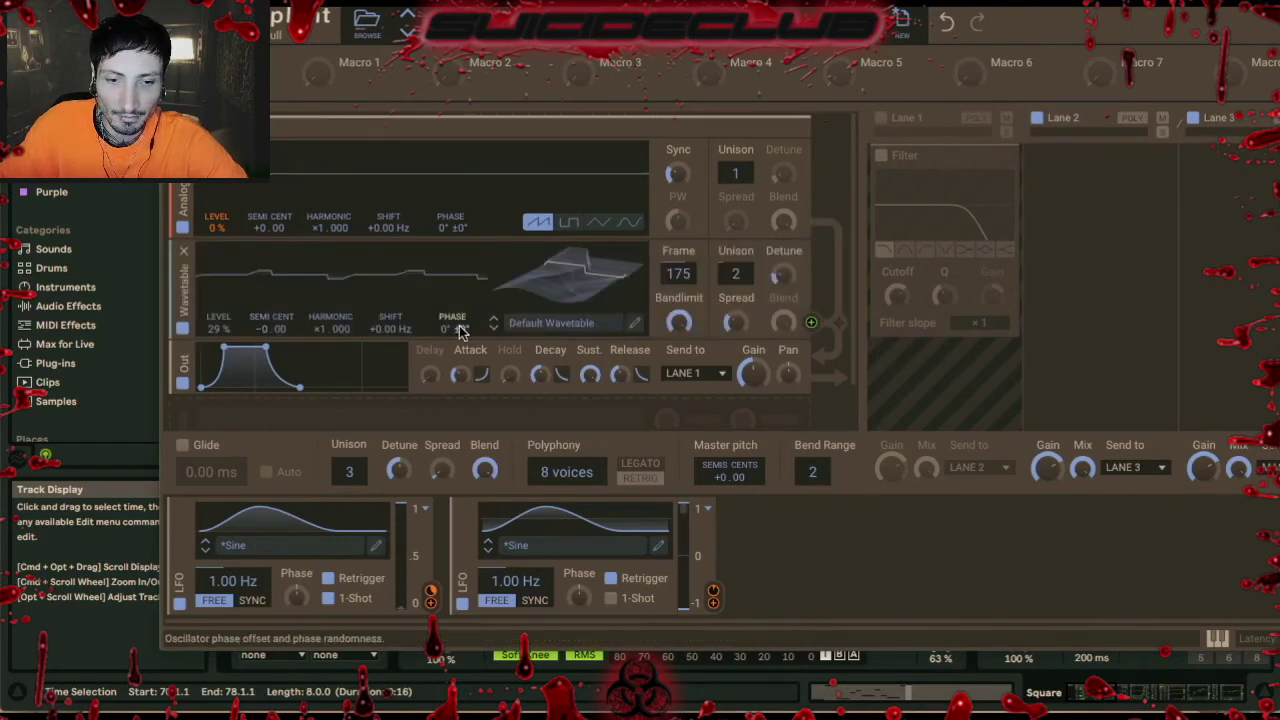
click(183, 229)
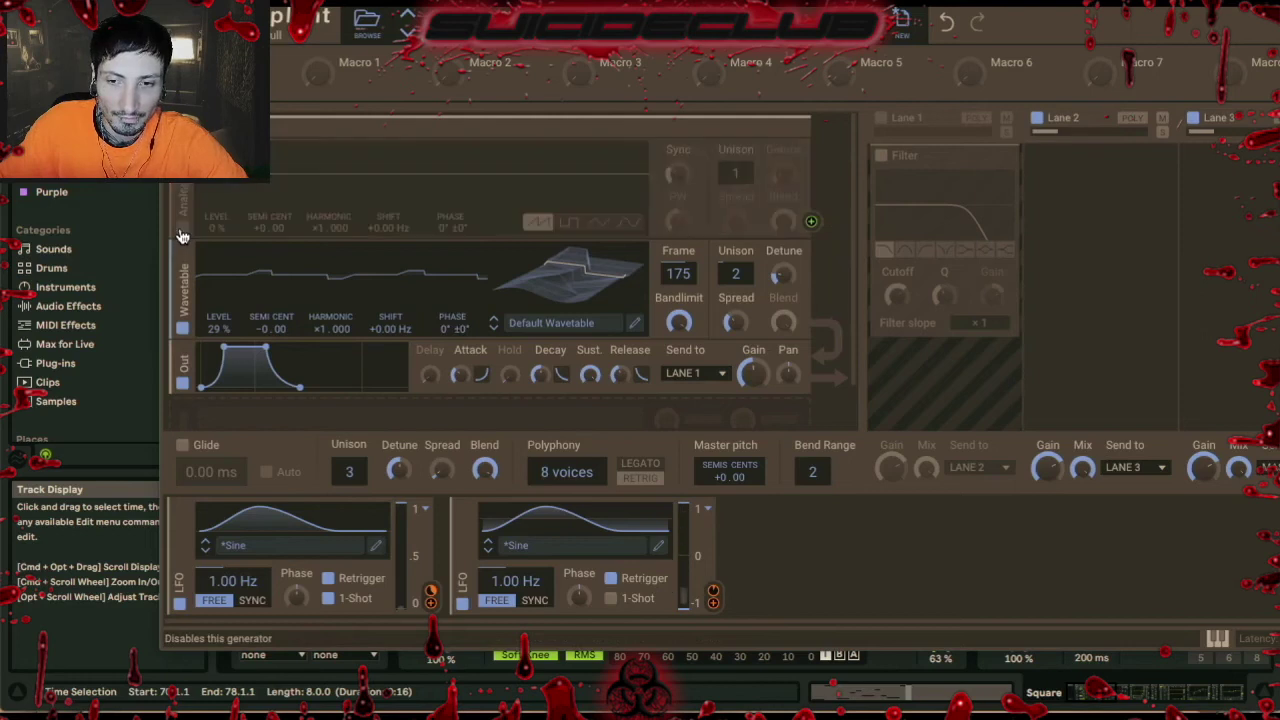
click(183, 230)
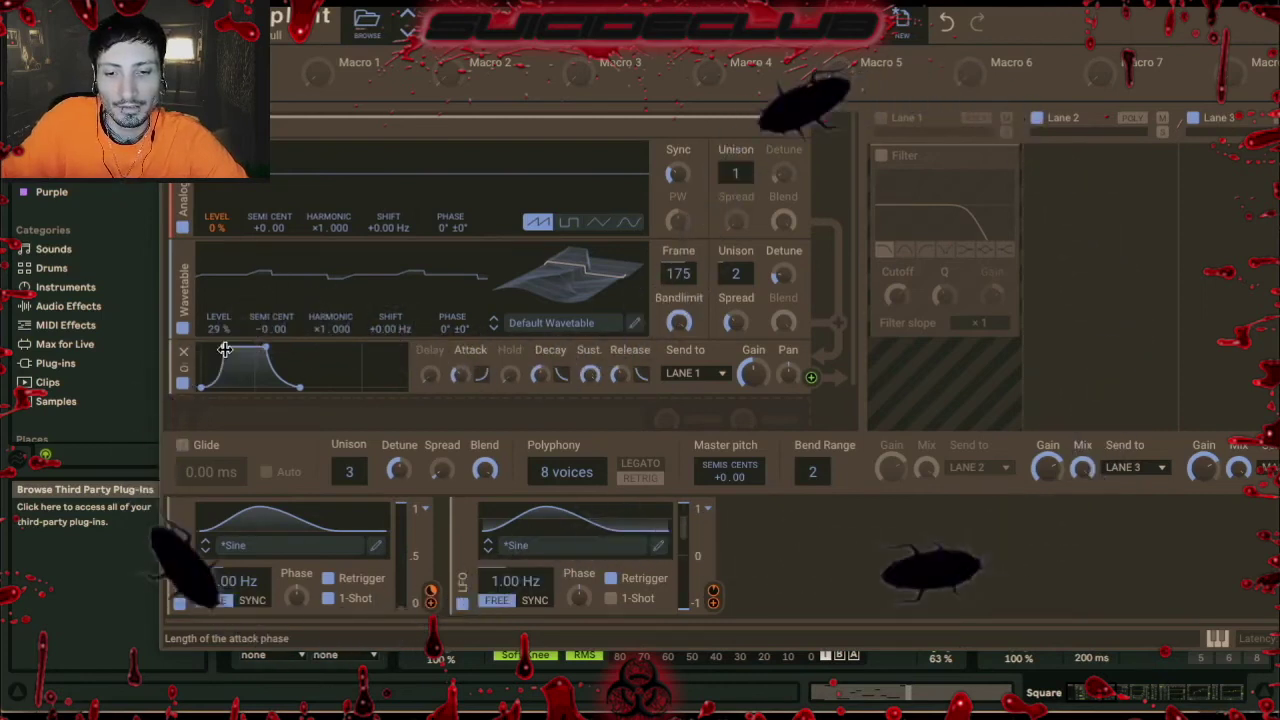
Try shortening the Out envelope's attack to 7.37 ms and undo the change
mouse_move(265, 348)
drag(265, 348, 205, 348)
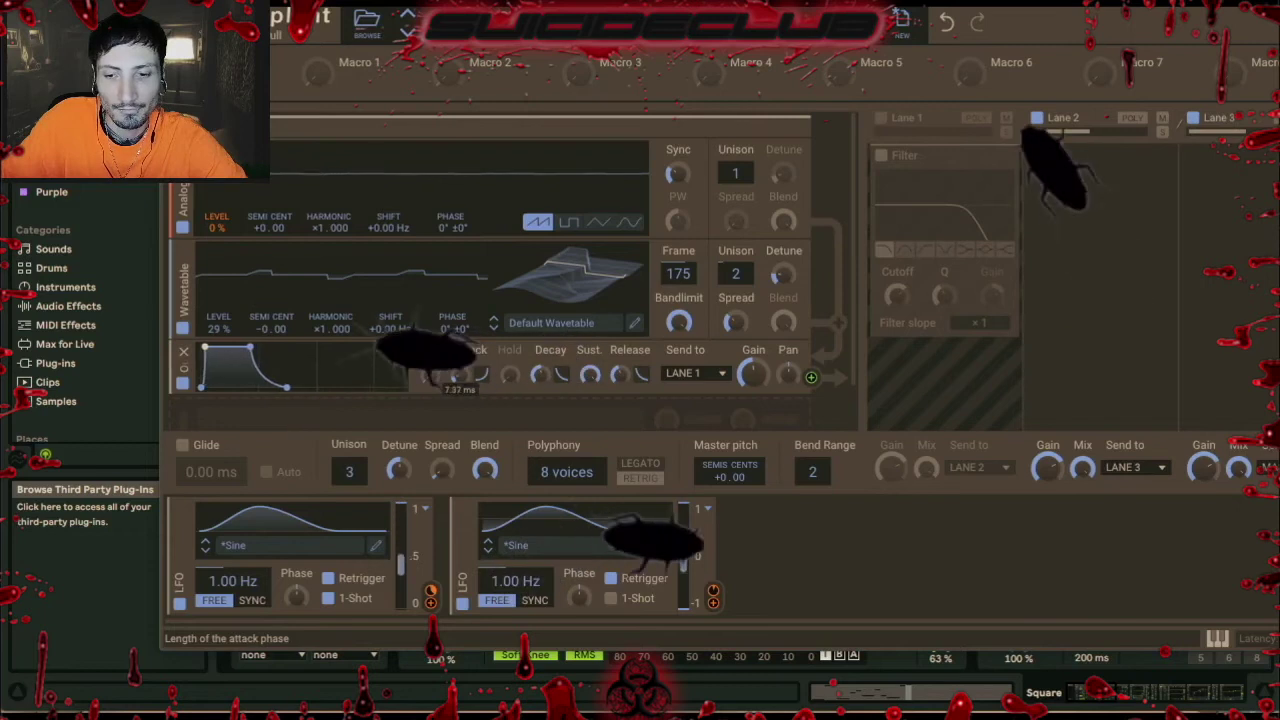
click(946, 24)
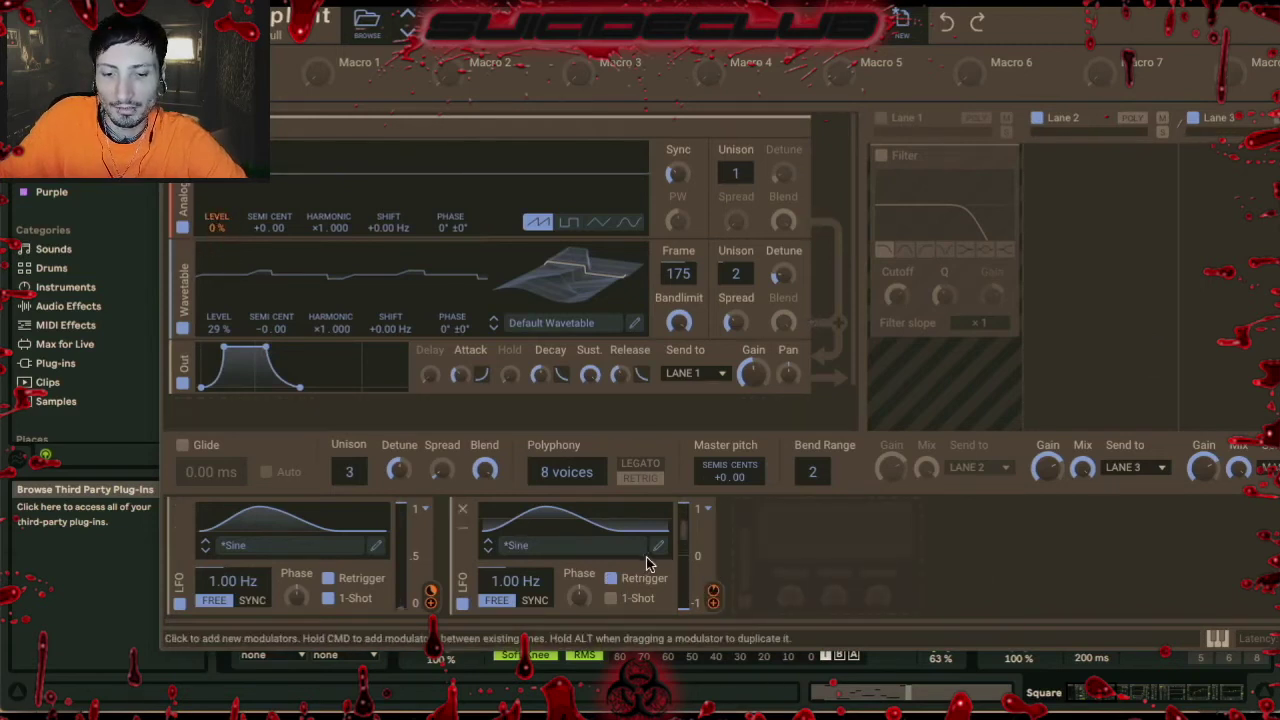
Switch the second Sine LFO off and on to compare the sound
click(462, 606)
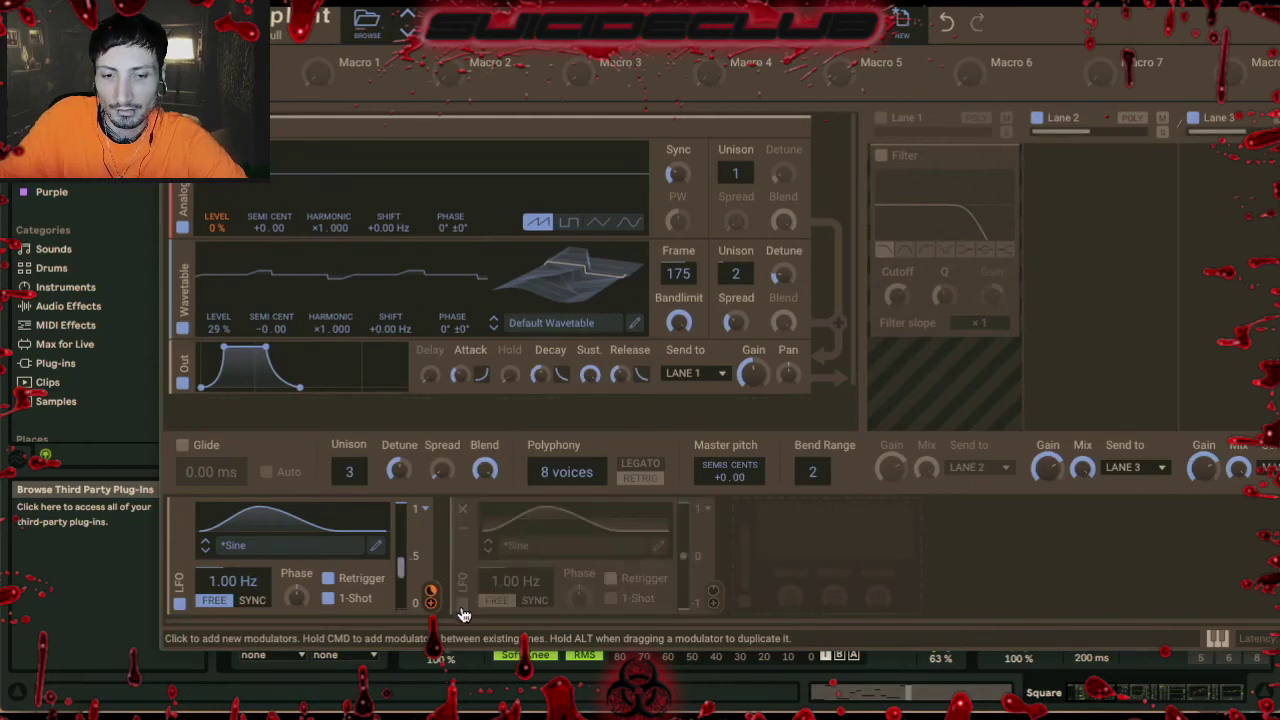
click(462, 606)
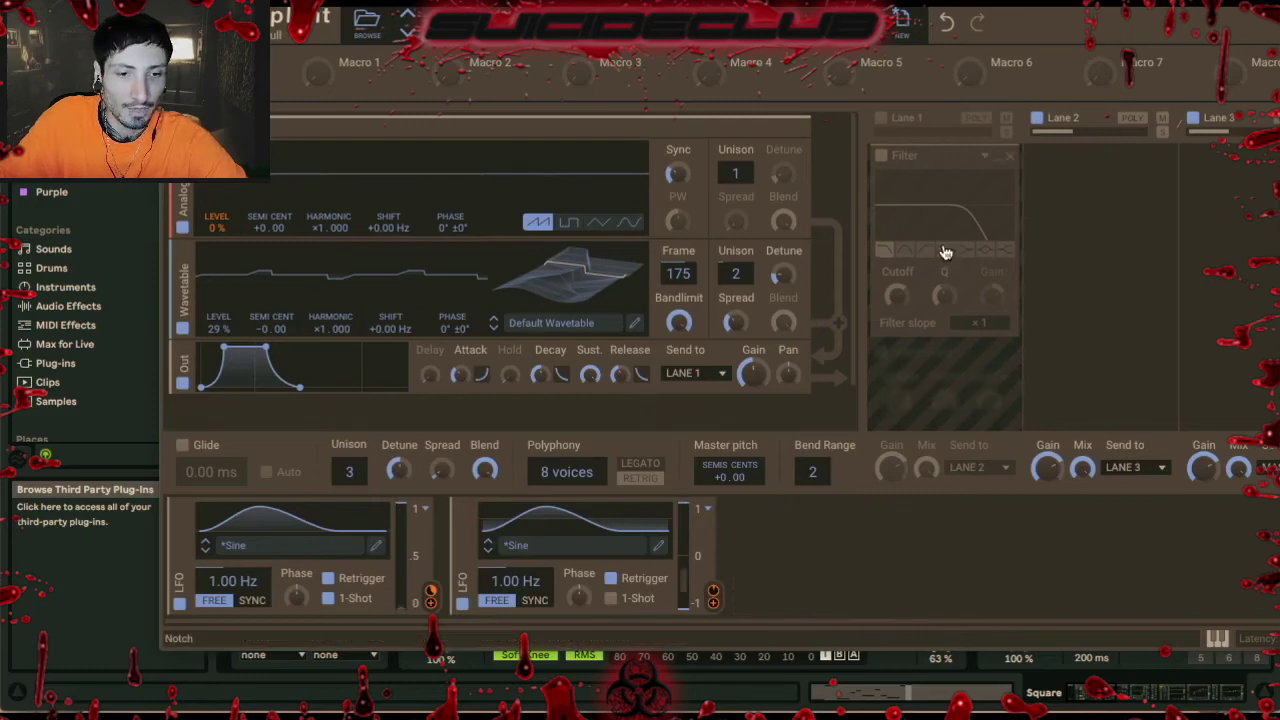
Turn Lane 1 back on in Phase Plant so its effect chain processes the sound again
scroll(944, 250, down, 5)
scroll(935, 242, up, 1)
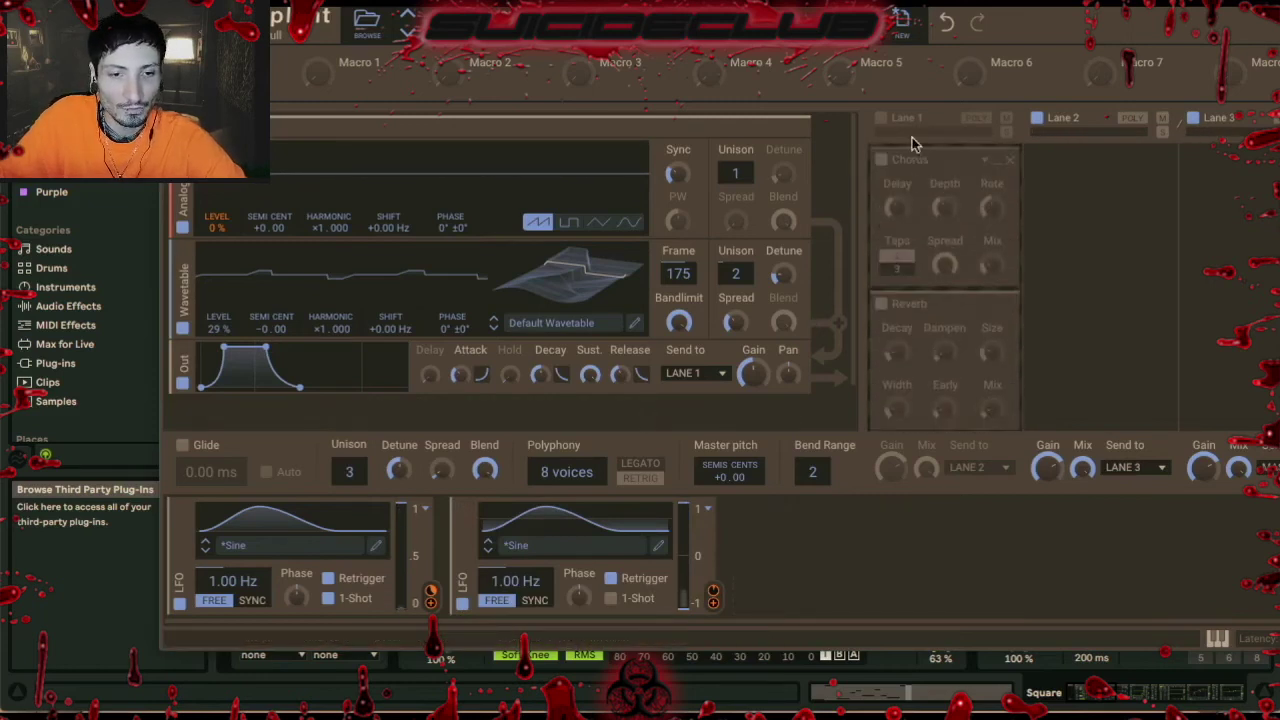
click(881, 120)
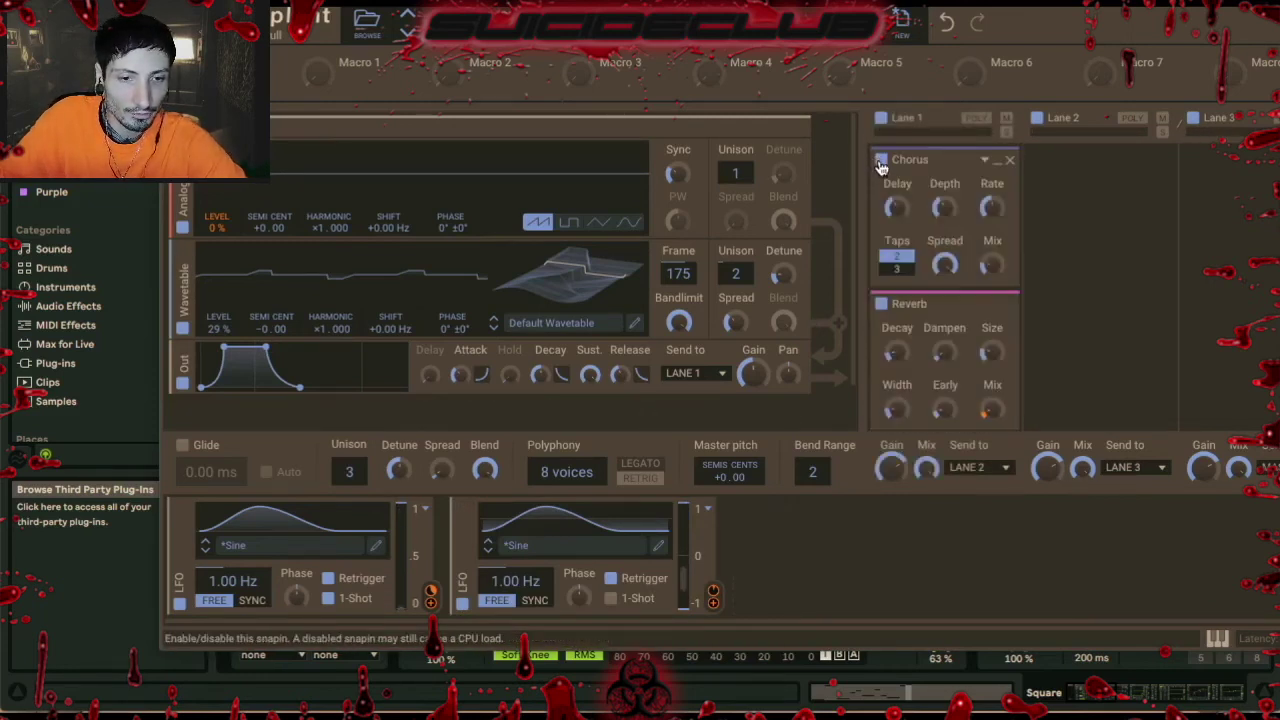
Compare Lane 1's Chorus and Reverb by switching each effect off and on again
click(881, 161)
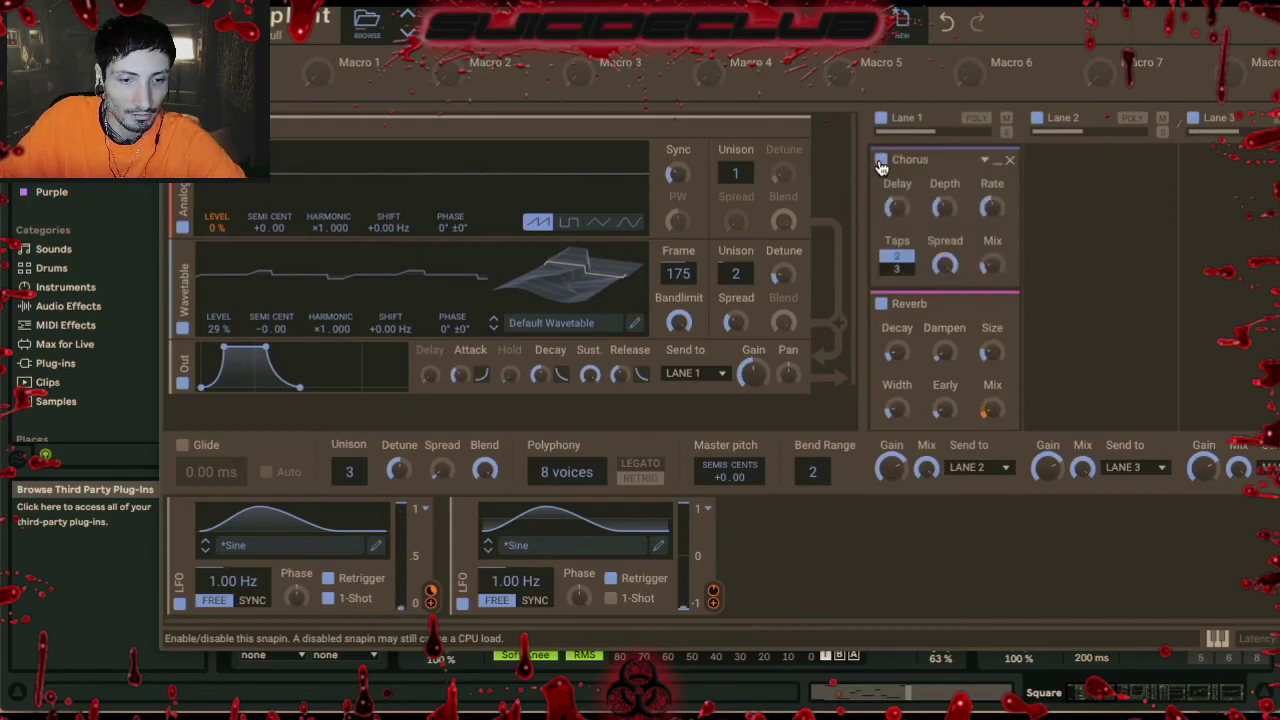
click(882, 305)
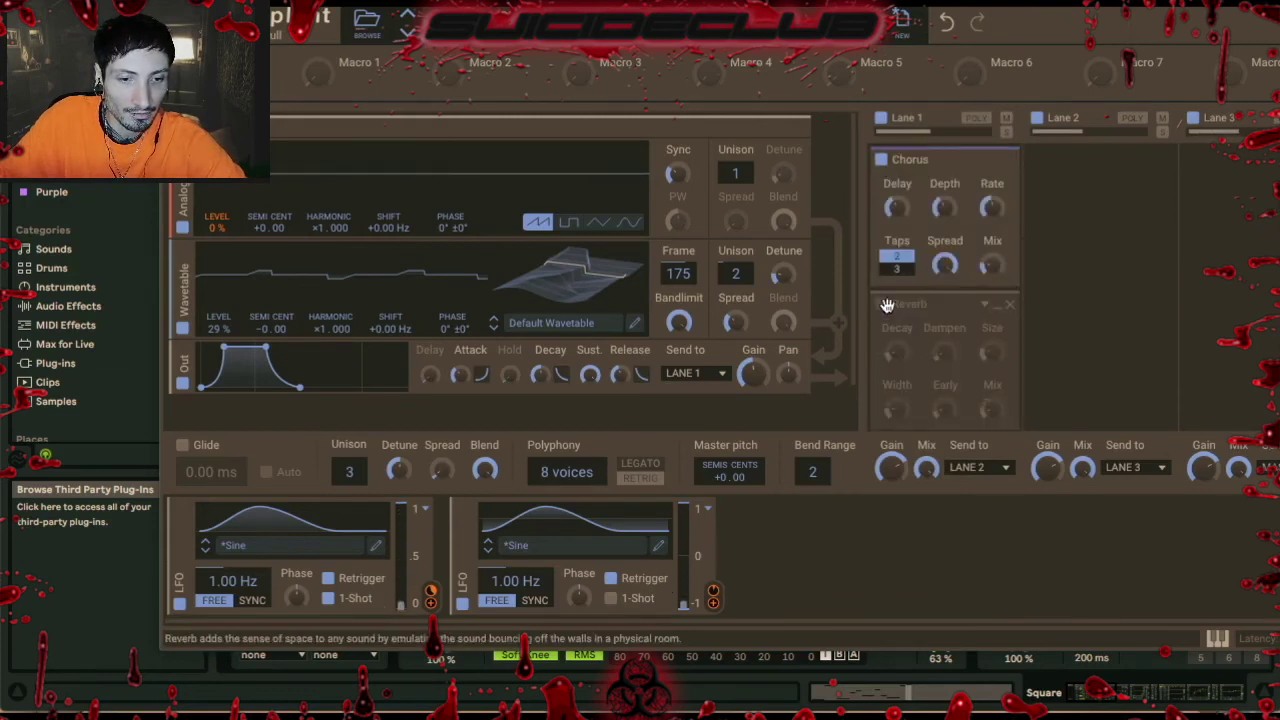
scroll(886, 305, down, 1)
click(882, 258)
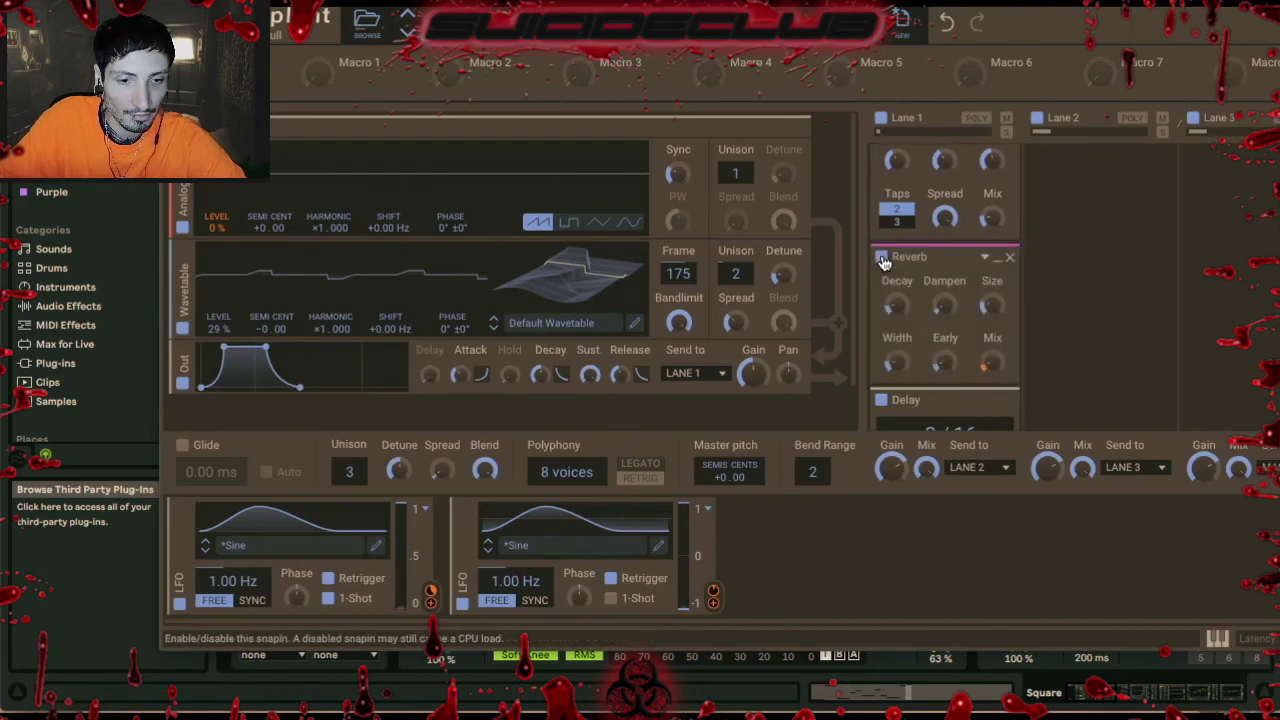
Compare Lane 1's Delay and Filter by switching each effect off and on while notes sound
scroll(890, 350, down, 2)
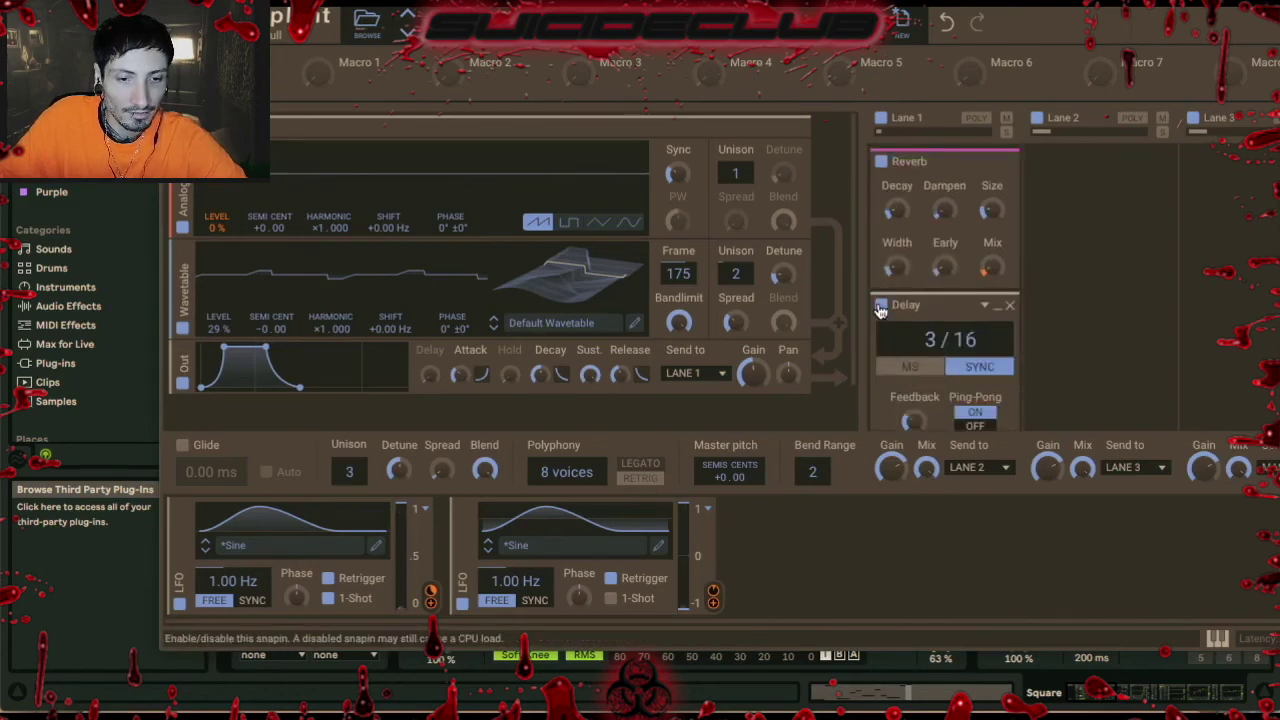
click(881, 306)
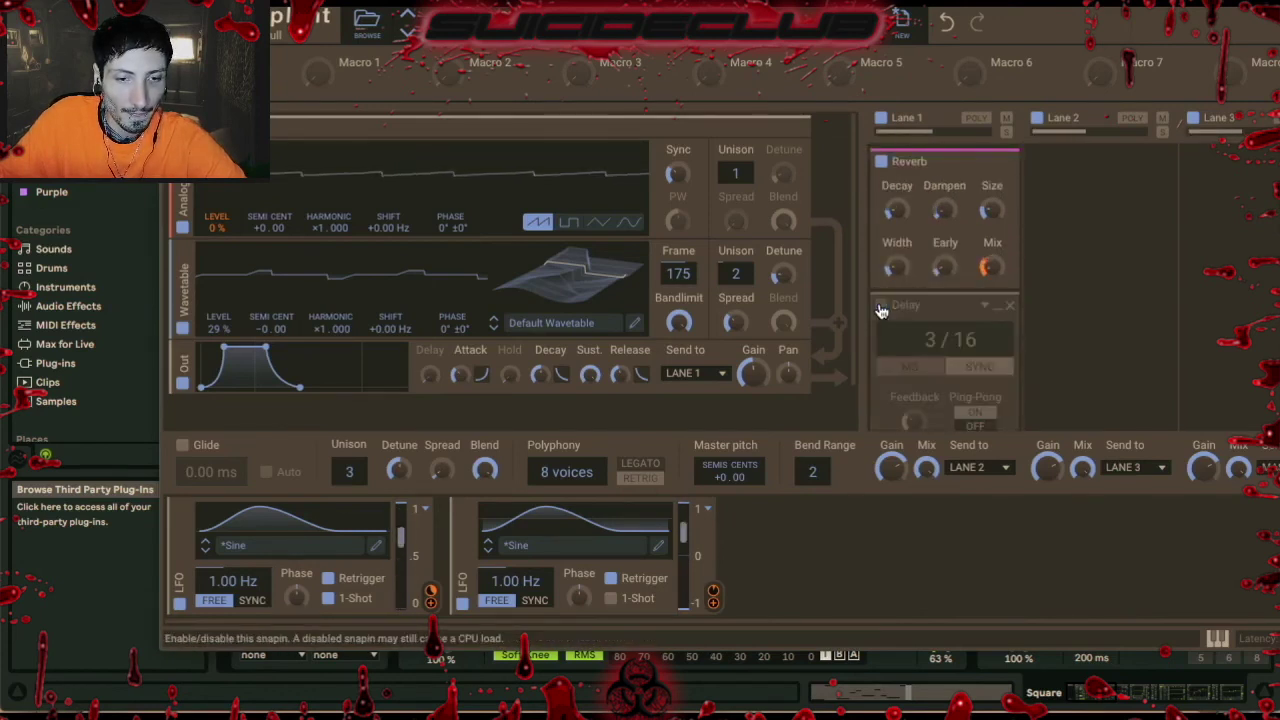
click(881, 306)
scroll(885, 310, down, 6)
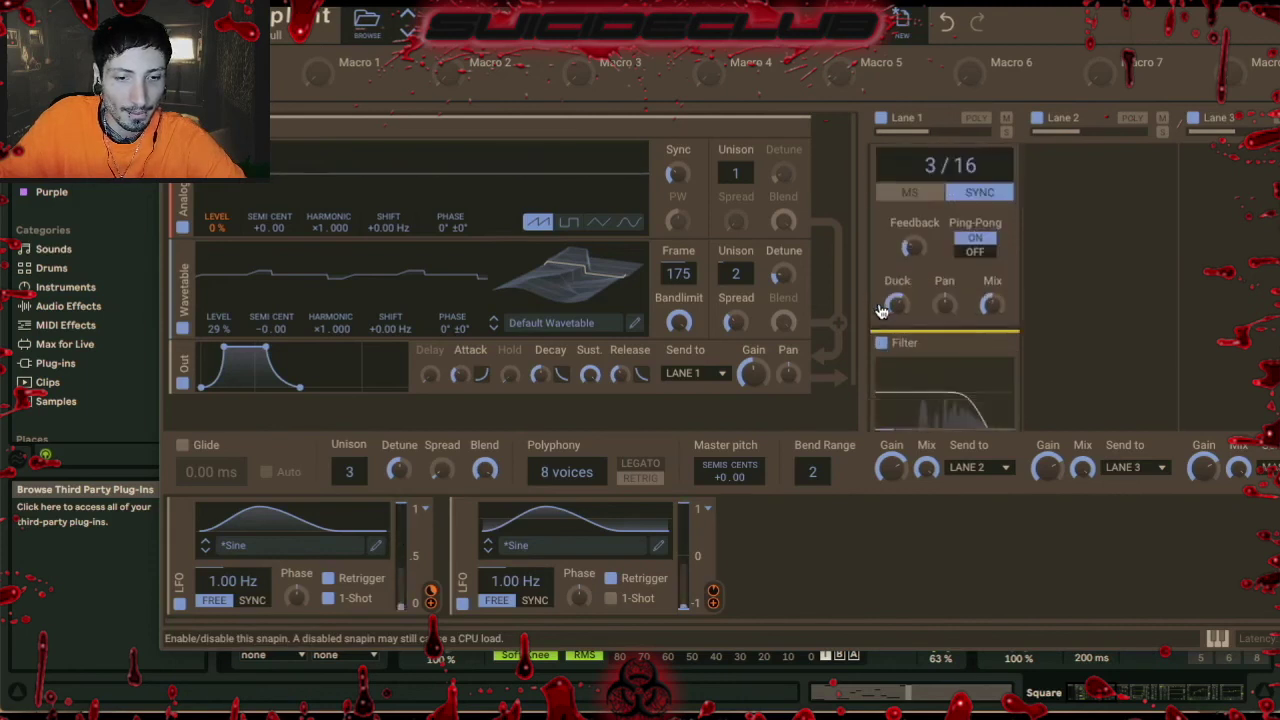
click(882, 232)
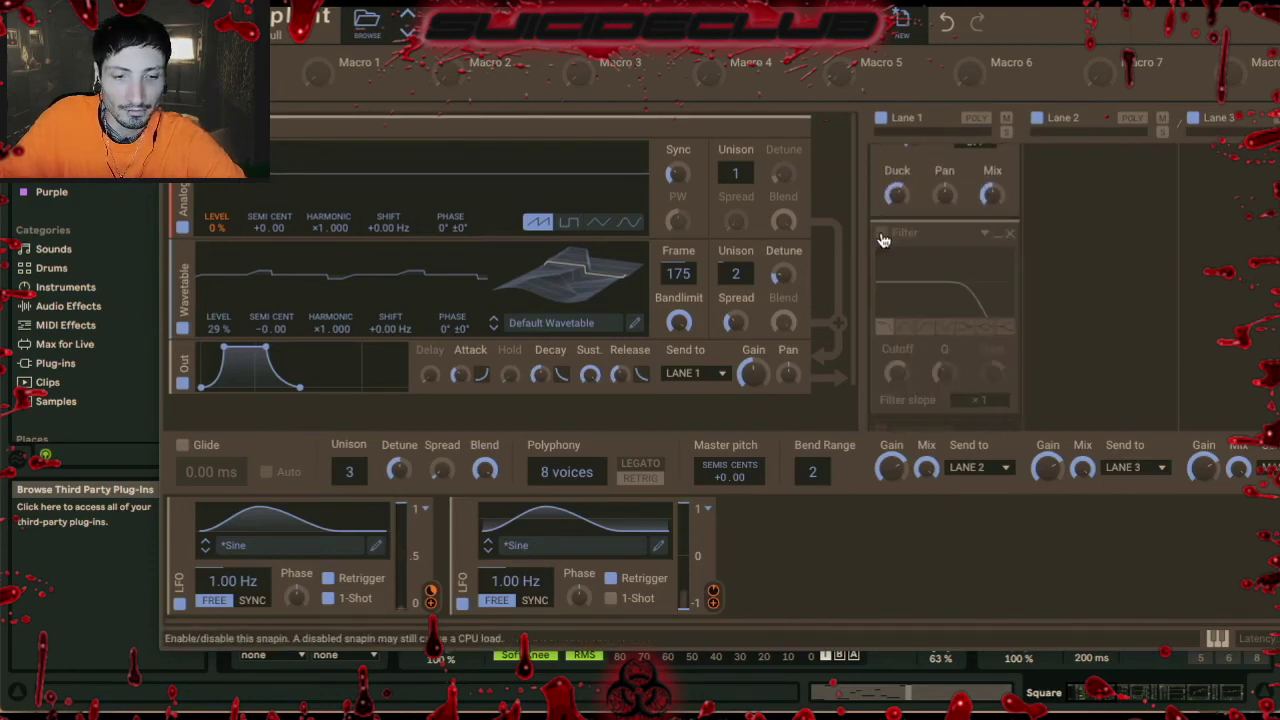
click(882, 234)
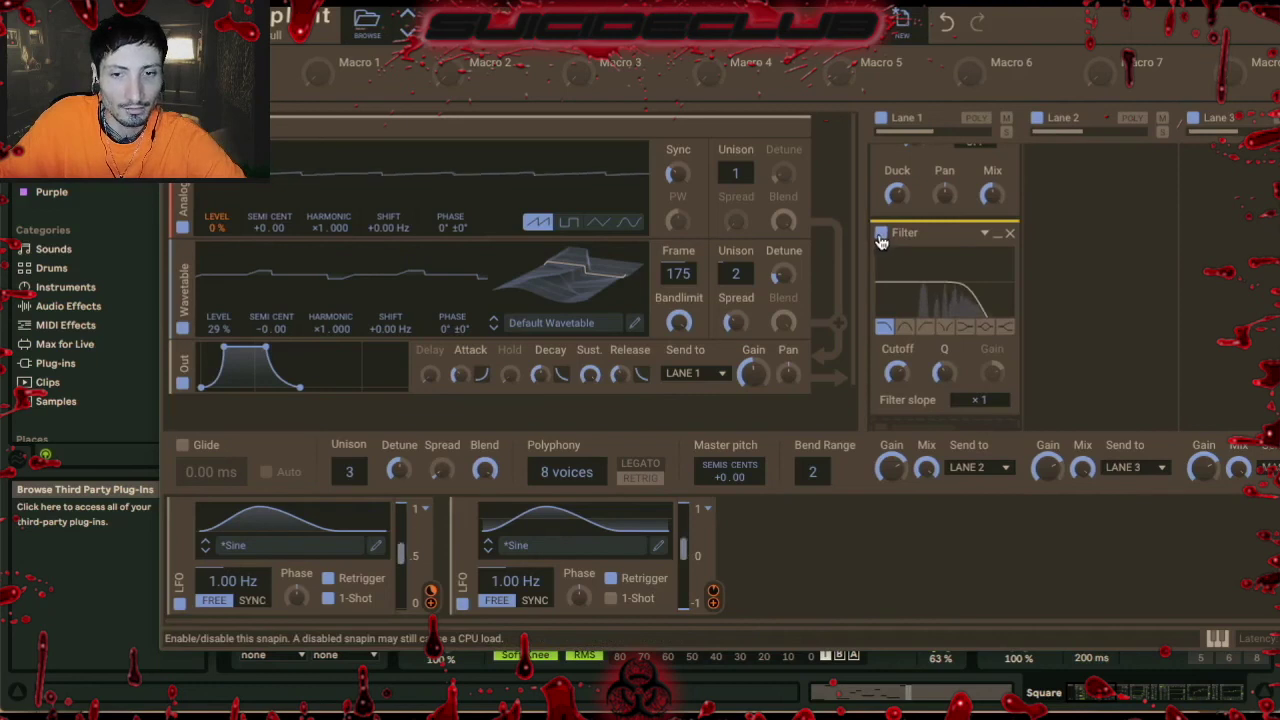
Hide the Phase Plant window, play the arrangement from the selected Square section, and look through the tracks down to the acapella
key(alt+super+p)
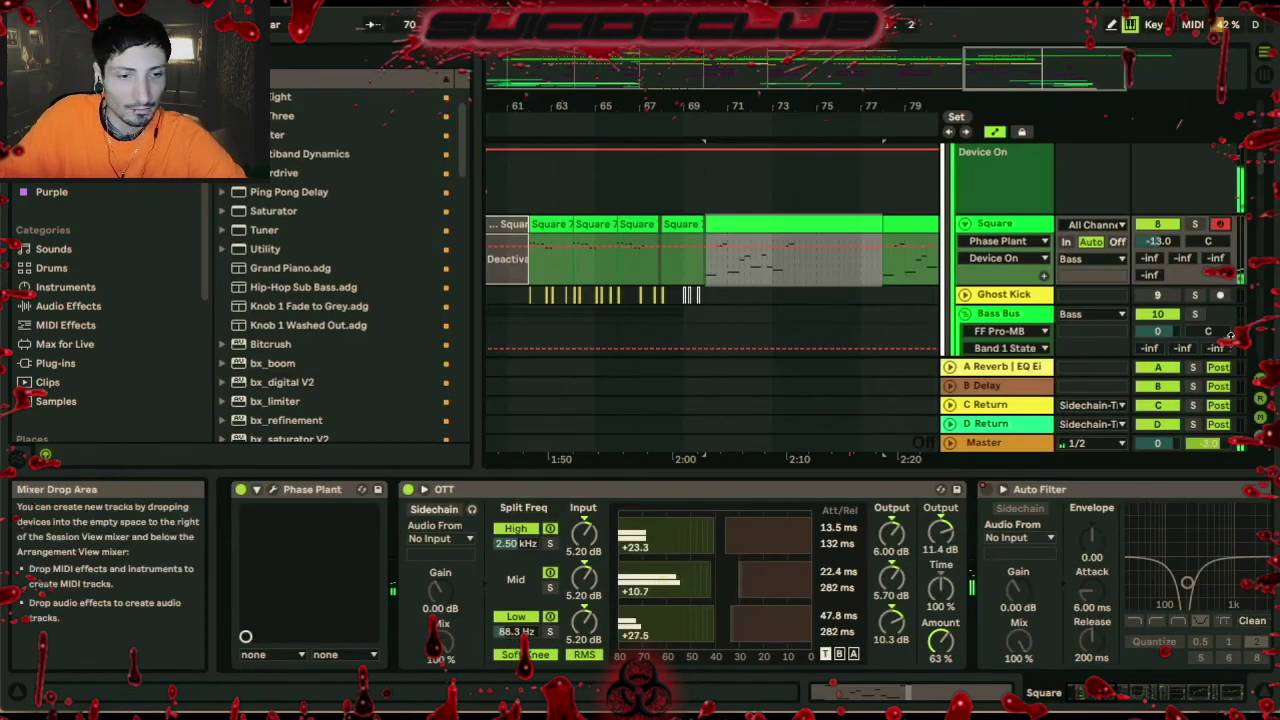
key(a)
scroll(1175, 187, up, 3)
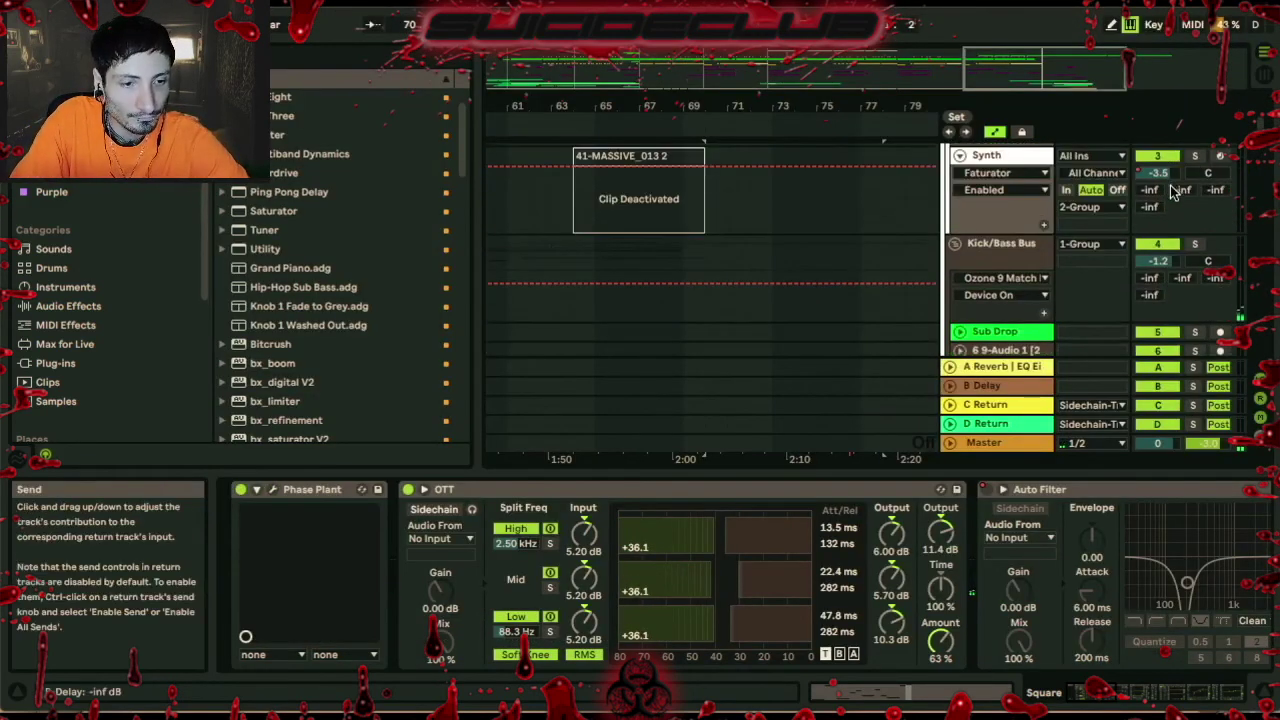
key(space)
scroll(1173, 193, up, 3)
scroll(815, 245, down, 10)
scroll(805, 245, down, 10)
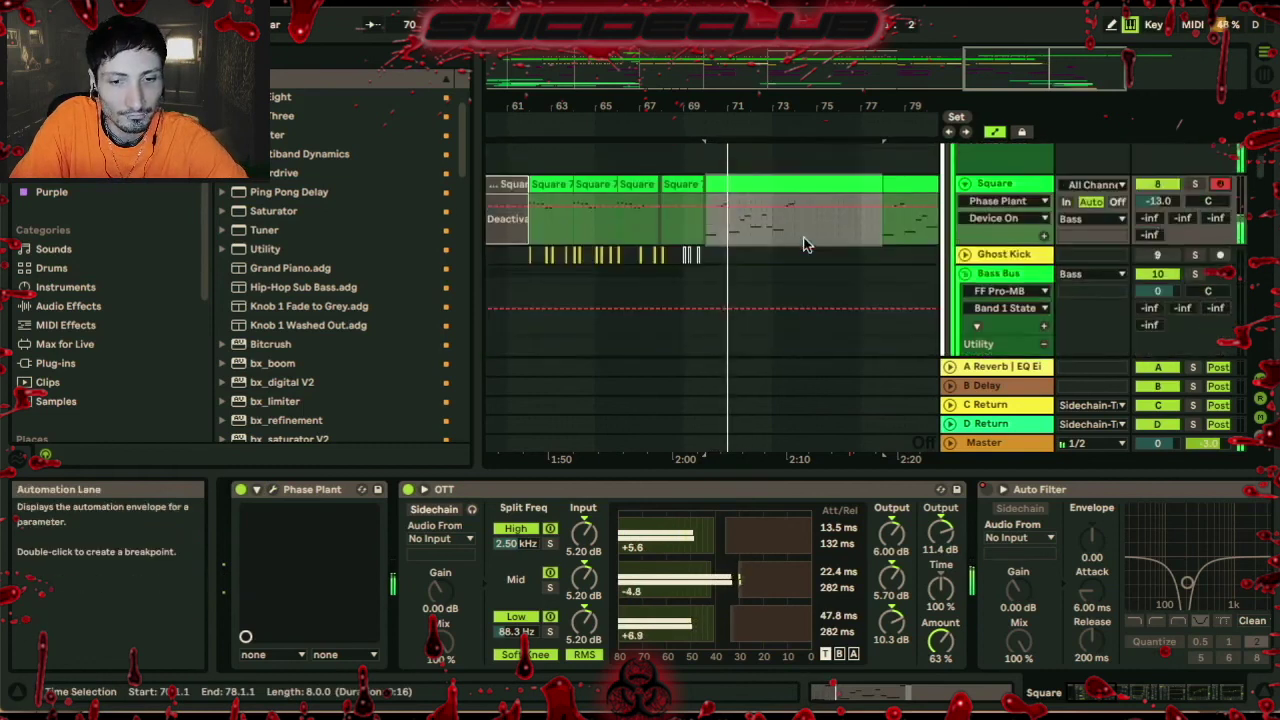
scroll(791, 251, down, 15)
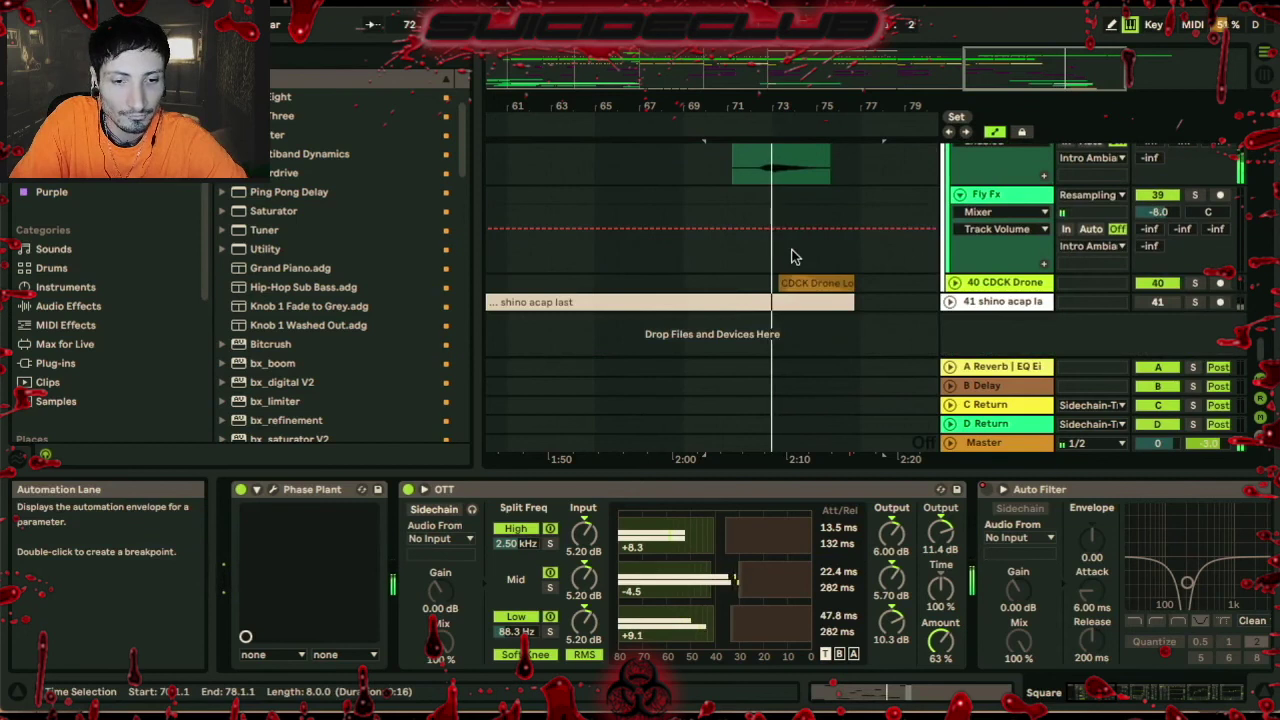
Unfold acapella track 41 and select the arrangement's loop range
click(952, 301)
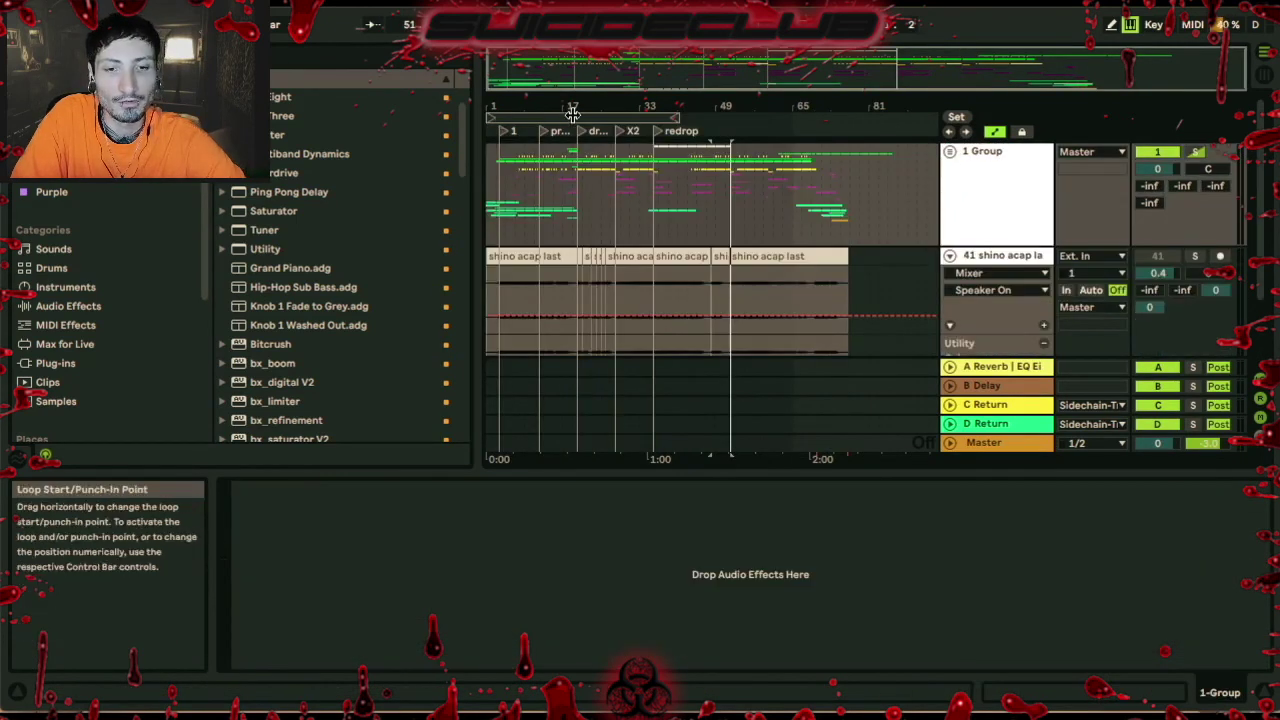
click(573, 113)
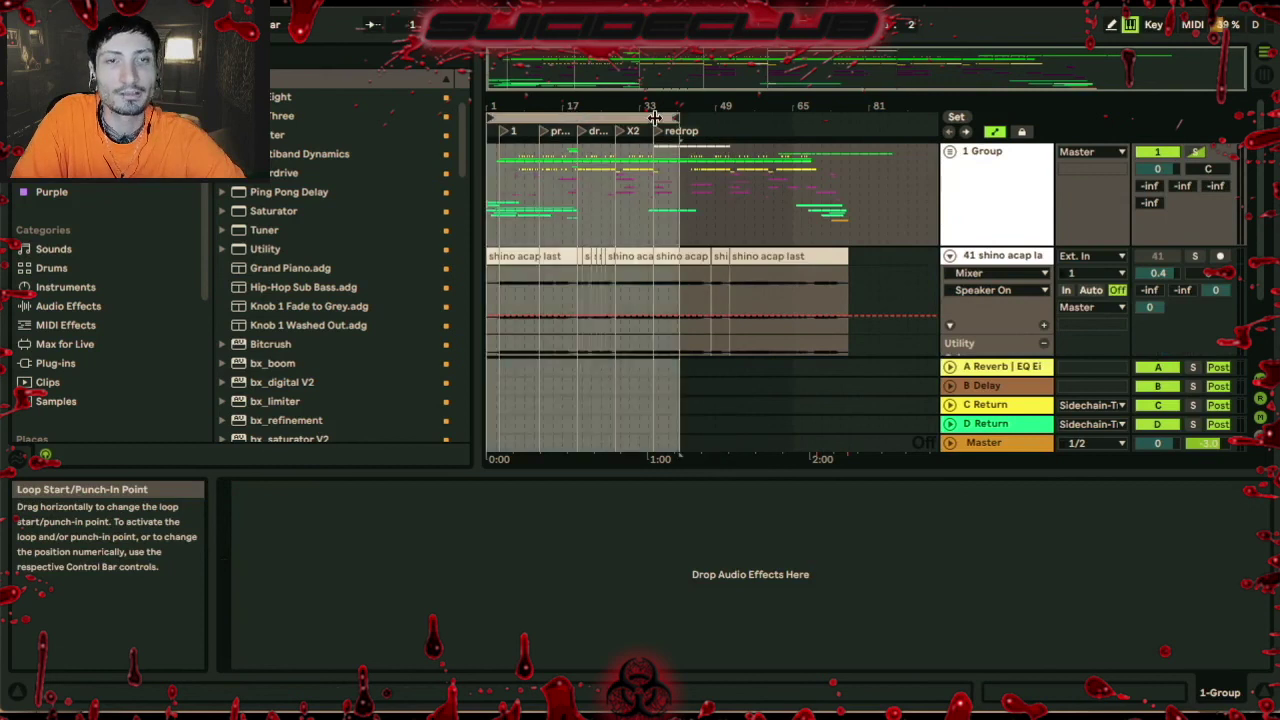